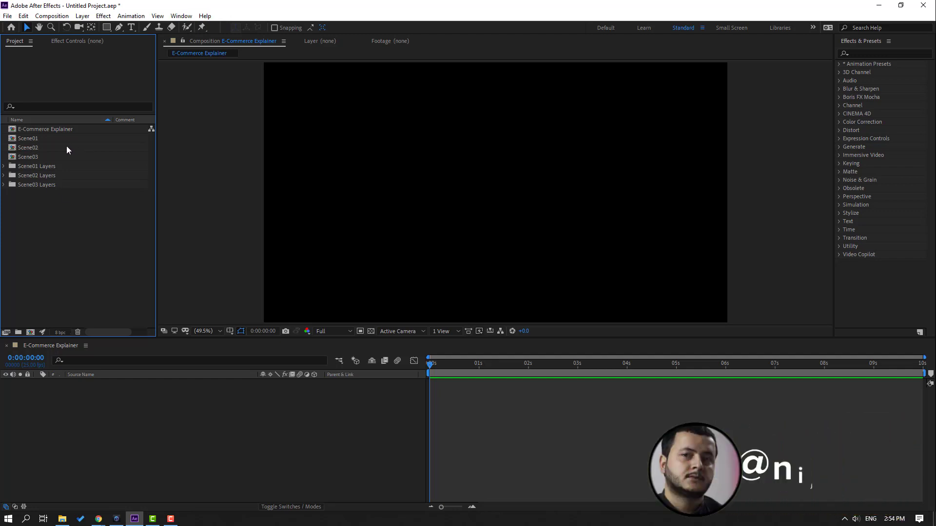
- Compare the Scene01, Scene02 and Scene03 composition thumbnails in the Project panel
{"action": "left_click", "coordinate": [34, 138]}
{"action": "left_click", "coordinate": [22, 148]}
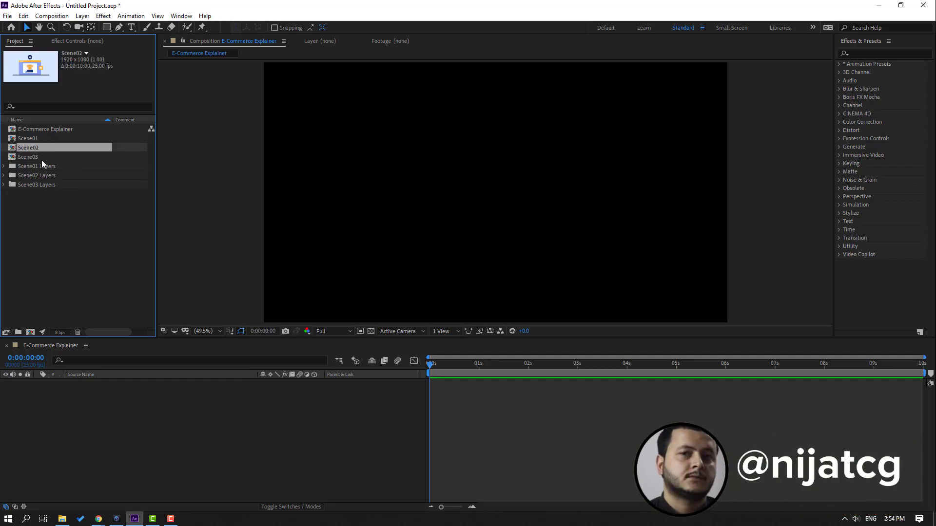
{"action": "left_click", "coordinate": [26, 157]}
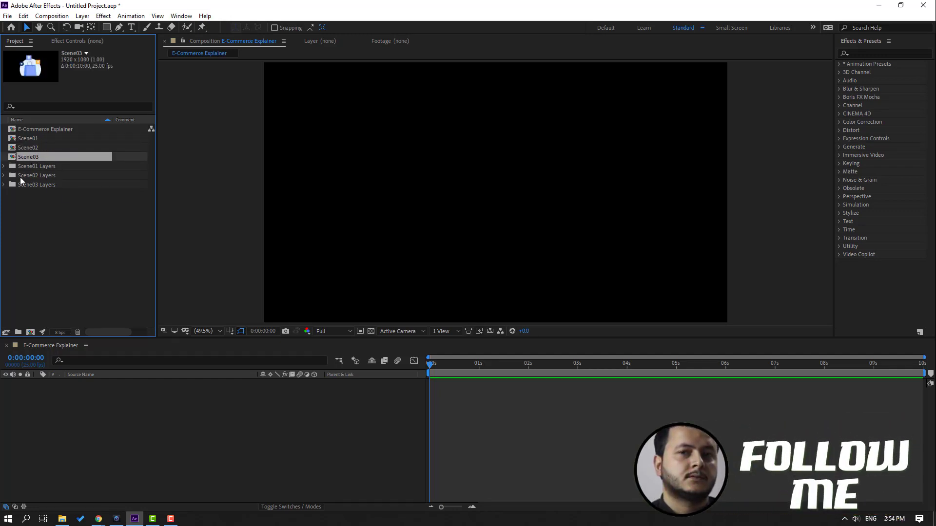
{"action": "left_click", "coordinate": [28, 148]}
{"action": "left_click", "coordinate": [29, 140]}
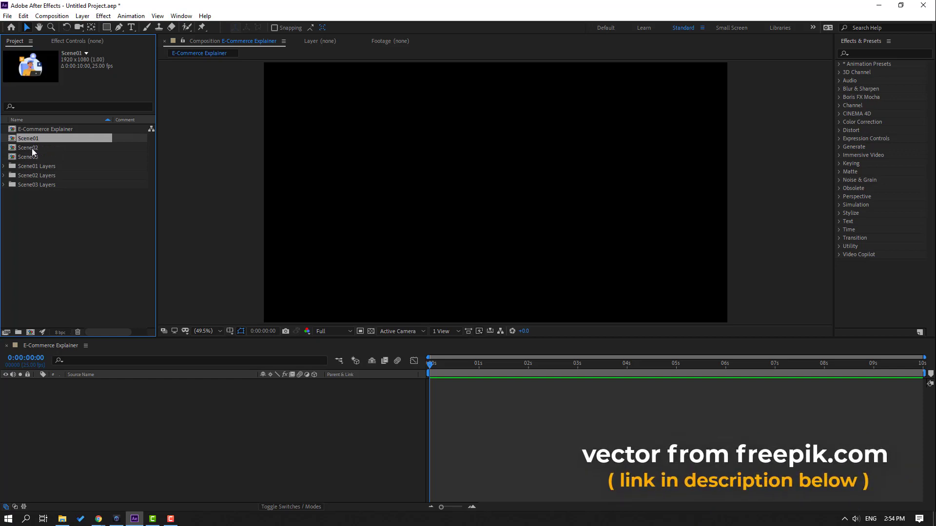
{"action": "left_click", "coordinate": [31, 148]}
{"action": "left_click", "coordinate": [30, 156]}
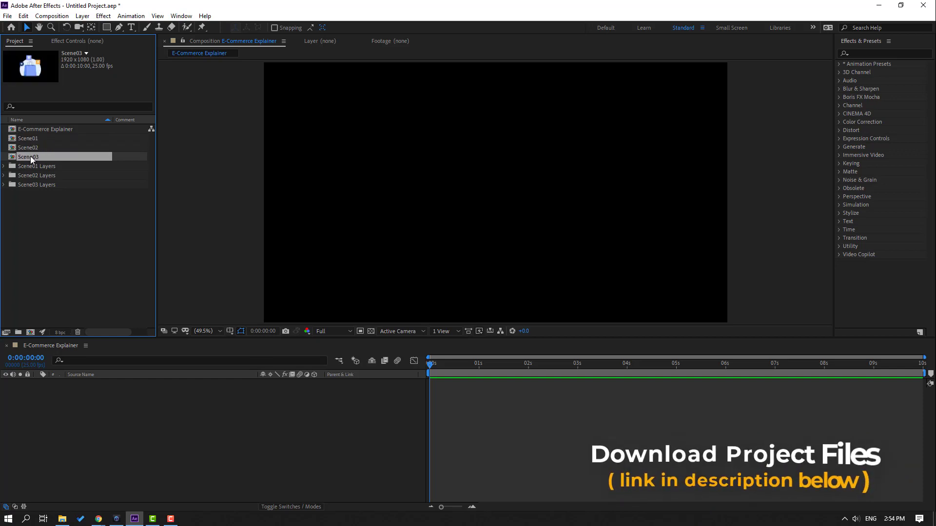
{"action": "key", "text": "Up"}
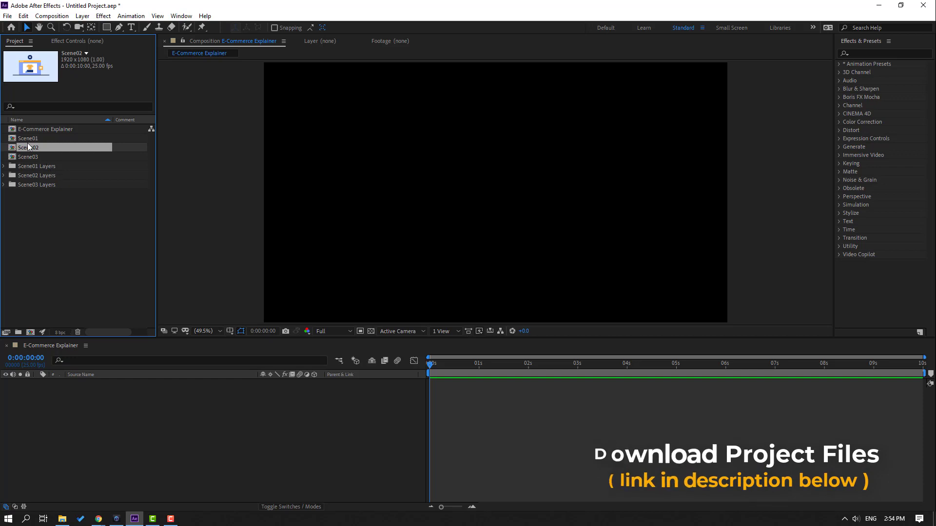
{"action": "left_click", "coordinate": [28, 139]}
- Add Scene01, then Scene02 and Scene03 above it, to the E-Commerce Explainer timeline
{"action": "left_click_drag", "start_coordinate": [28, 139], "coordinate": [112, 403]}
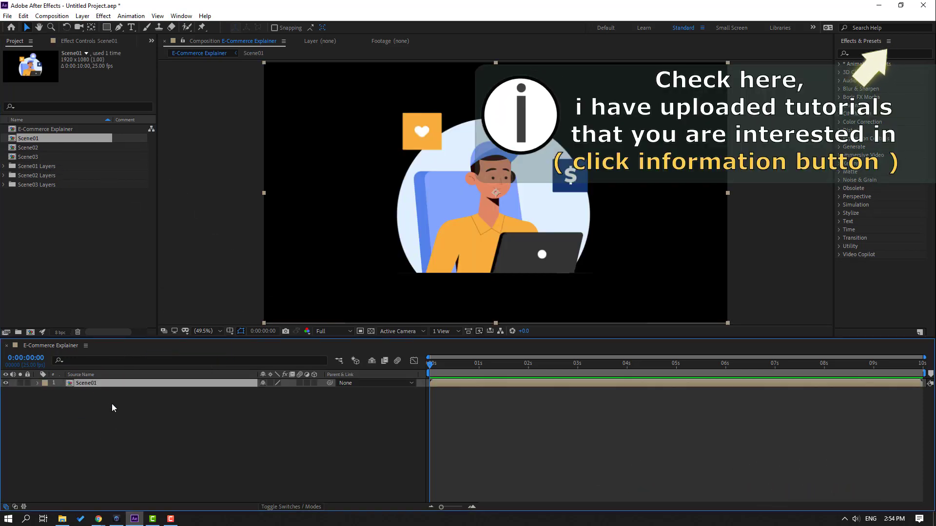
{"action": "left_click", "coordinate": [30, 148]}
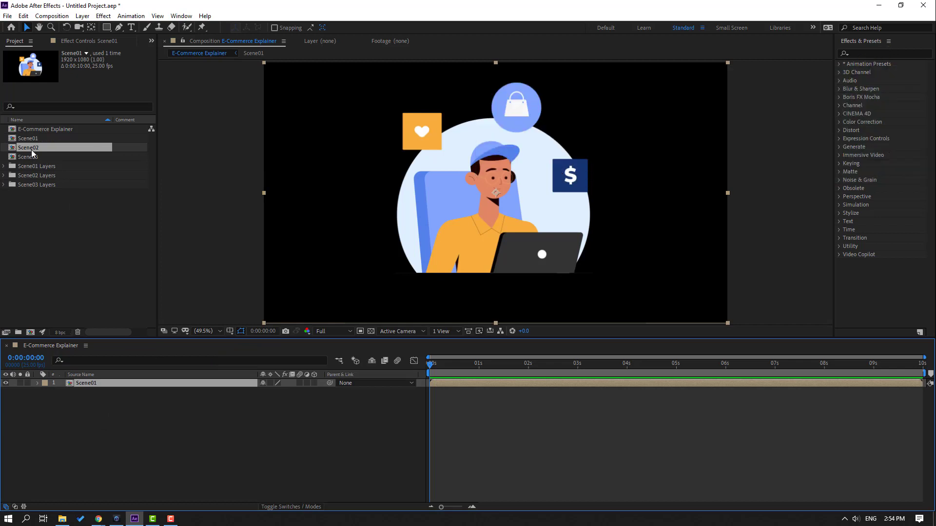
{"action": "left_click_drag", "start_coordinate": [25, 147], "coordinate": [140, 382]}
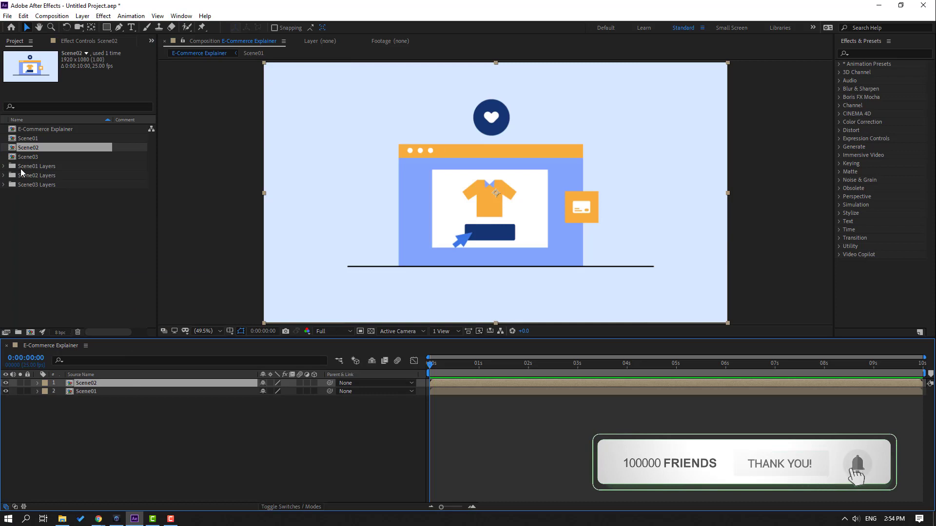
{"action": "left_click_drag", "start_coordinate": [31, 158], "coordinate": [115, 381]}
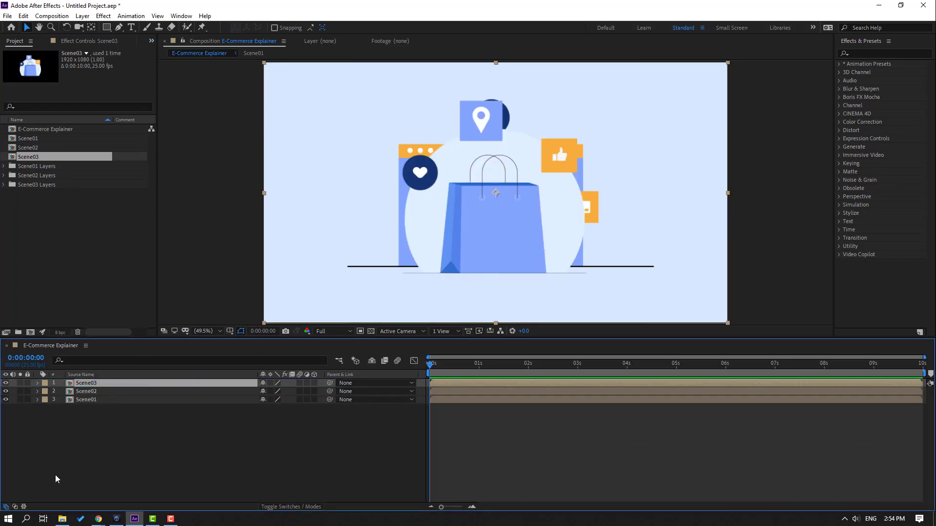
- Hide the Scene02 and Scene03 layers so only Scene01 shows
{"action": "left_click", "coordinate": [6, 391]}
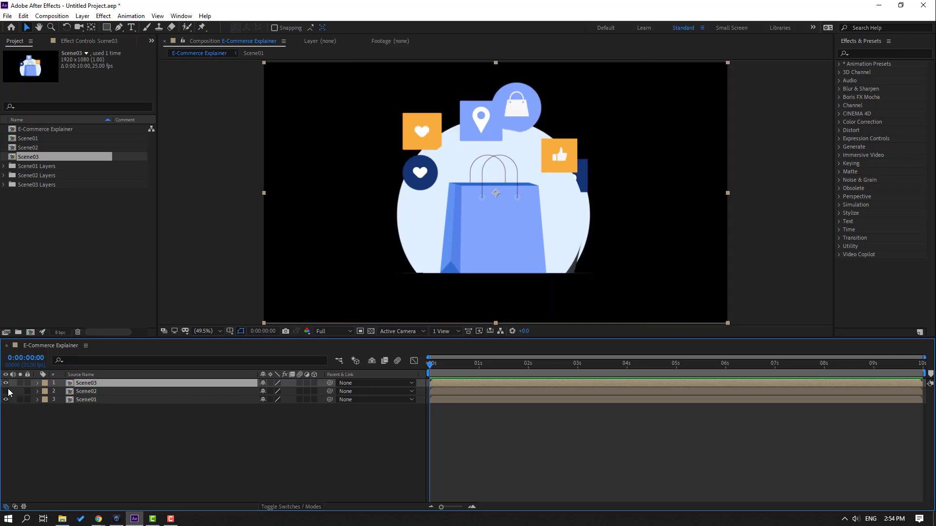
{"action": "left_click", "coordinate": [6, 383]}
{"action": "left_click", "coordinate": [152, 426]}
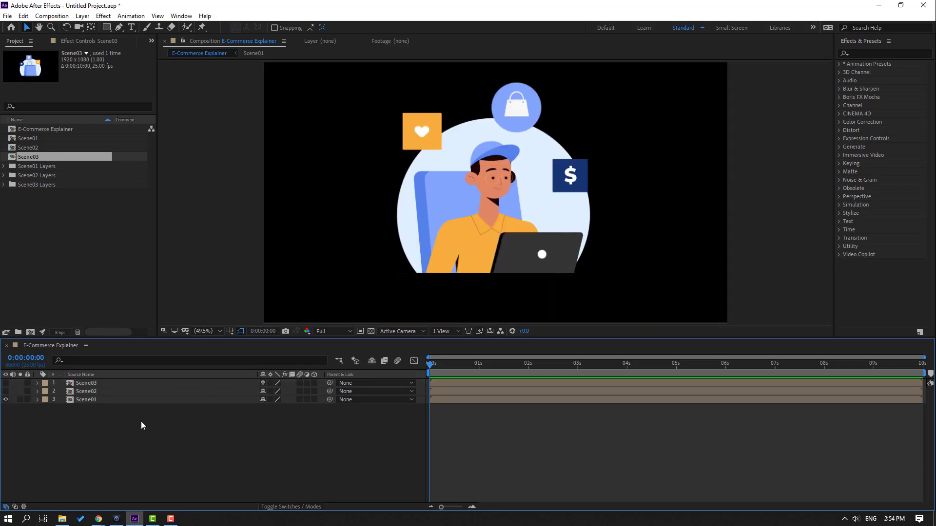
- Open the Scene01 precomp and select the like, shop and dolar icon layers in the viewer
{"action": "double_click", "coordinate": [104, 401]}
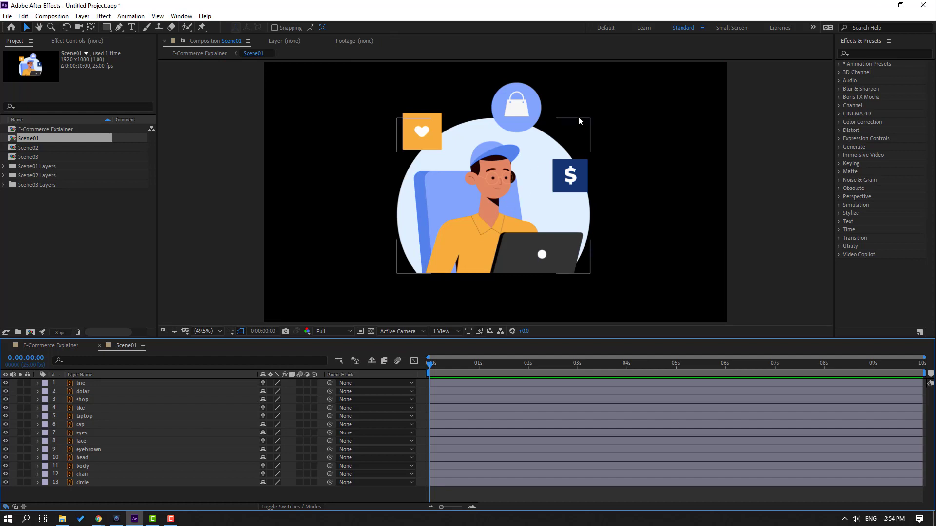
{"action": "left_click", "coordinate": [550, 222]}
{"action": "left_click", "coordinate": [237, 169]}
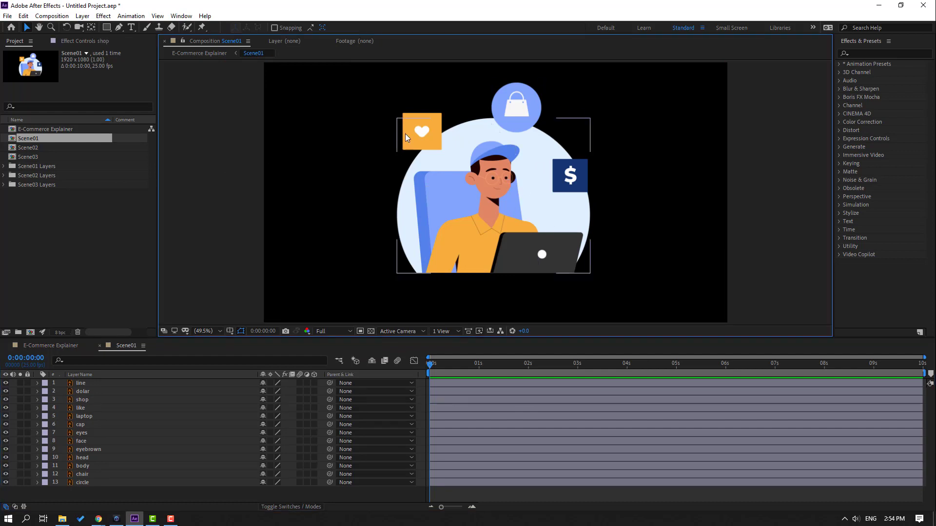
{"action": "left_click", "coordinate": [409, 132]}
{"action": "left_click", "coordinate": [513, 99], "text": "shift"}
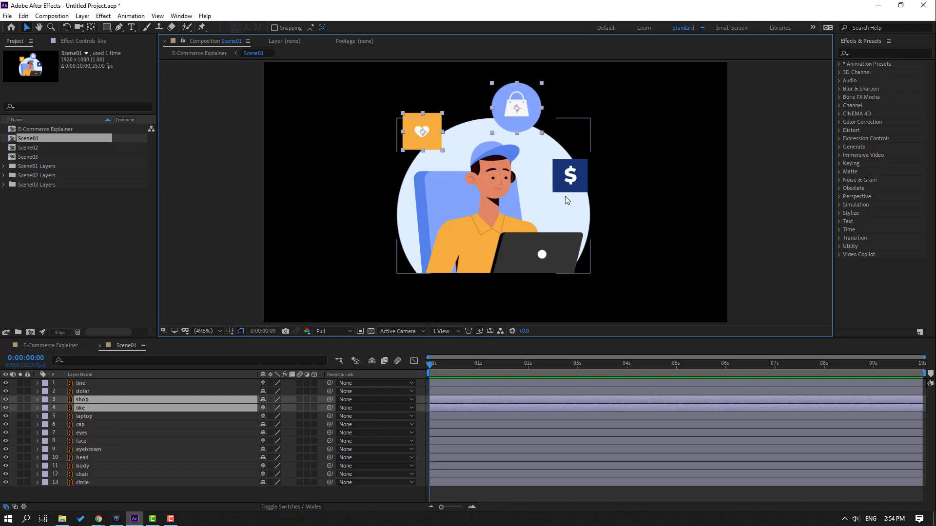
{"action": "left_click", "coordinate": [571, 180], "text": "shift"}
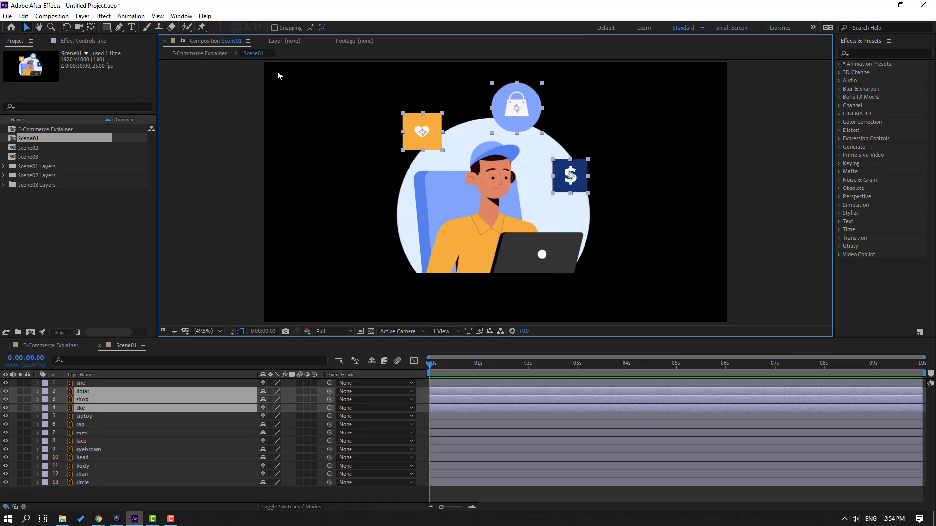
{"action": "left_click", "coordinate": [182, 16]}
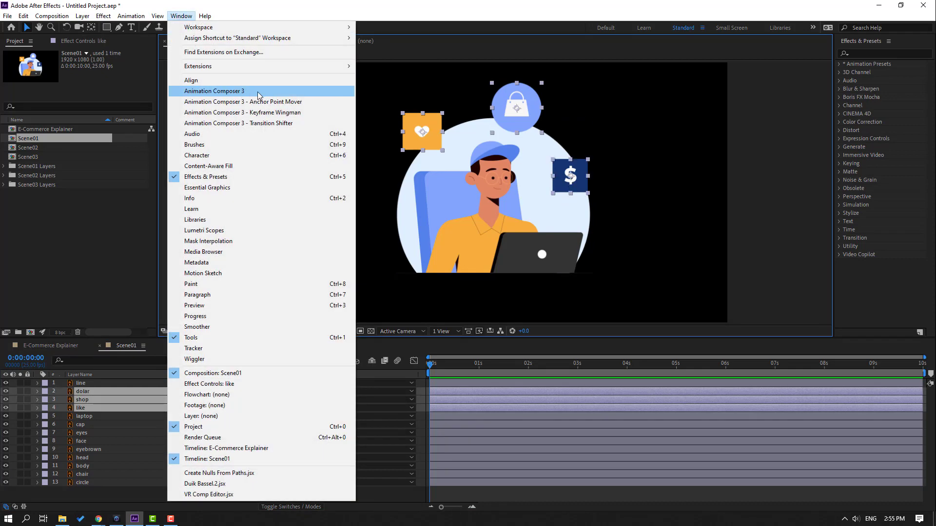
- Apply Animation Composer 3's Cosine Rotate preset from 2D Layer Transformations to the three icons
{"action": "left_click", "coordinate": [293, 92]}
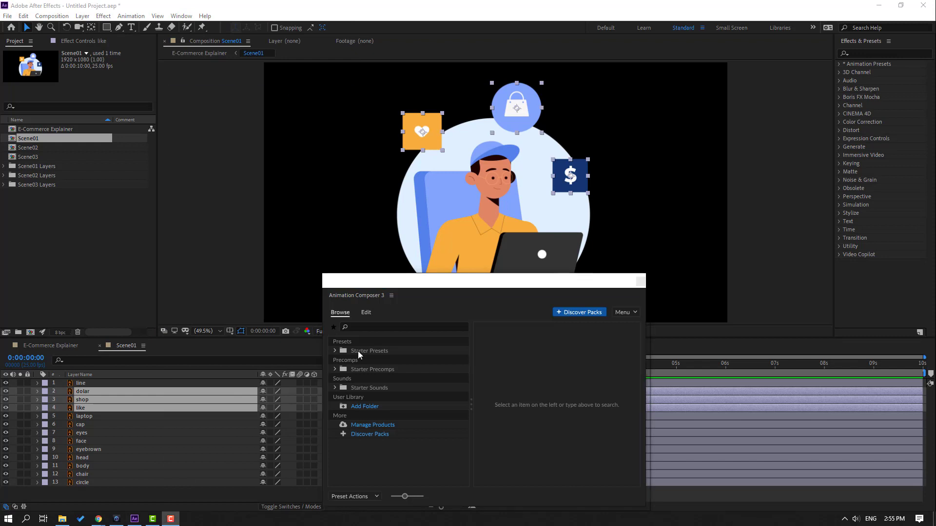
{"action": "left_click", "coordinate": [334, 351]}
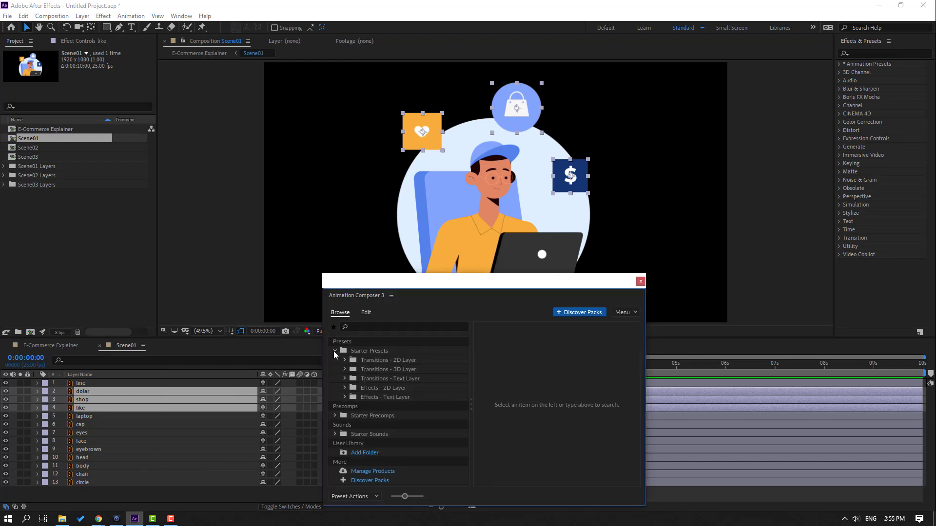
{"action": "left_click", "coordinate": [345, 388]}
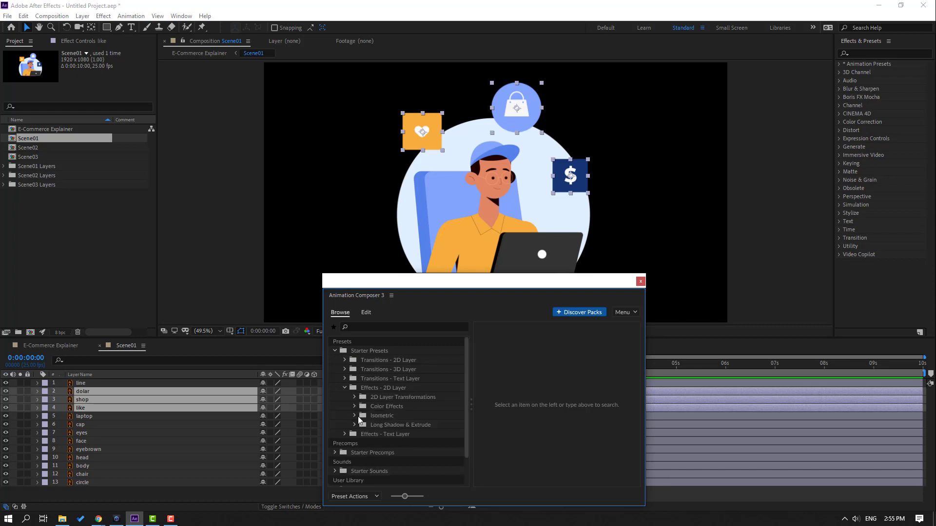
{"action": "left_click", "coordinate": [355, 398]}
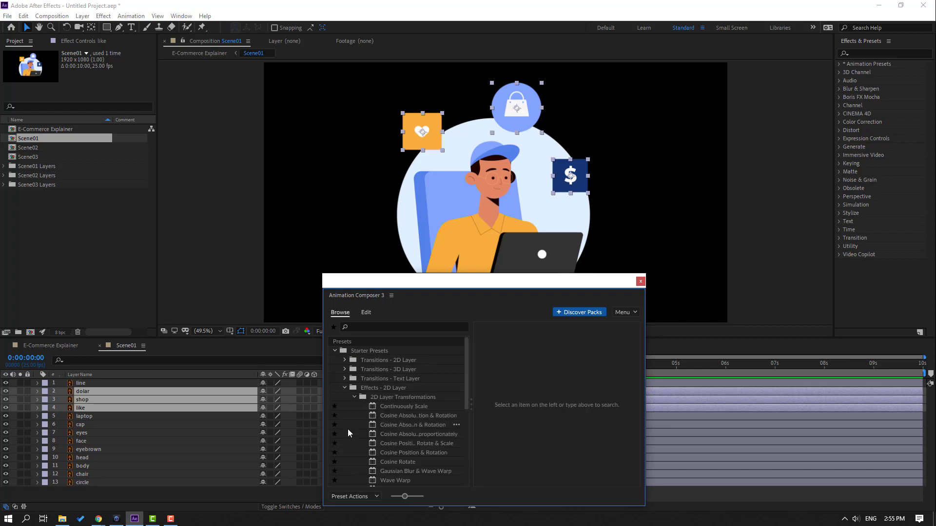
{"action": "left_click", "coordinate": [399, 435]}
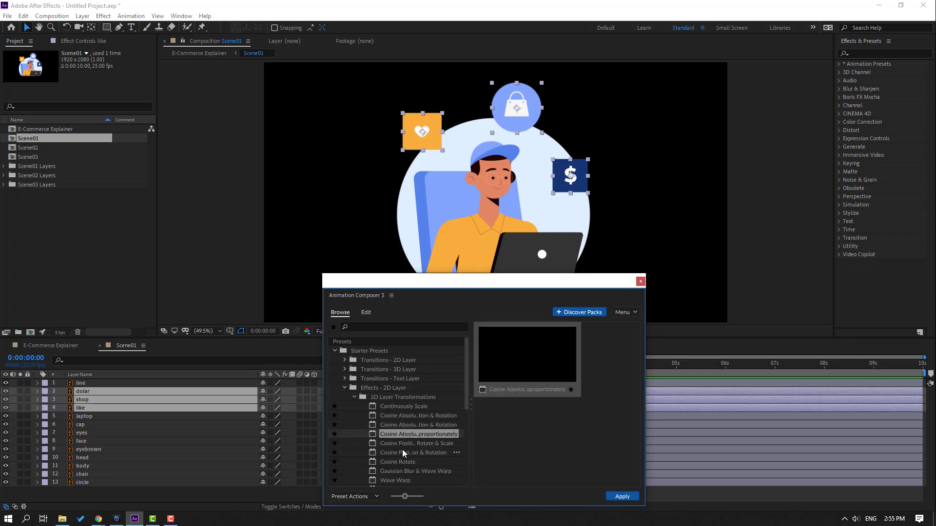
{"action": "left_click", "coordinate": [394, 424]}
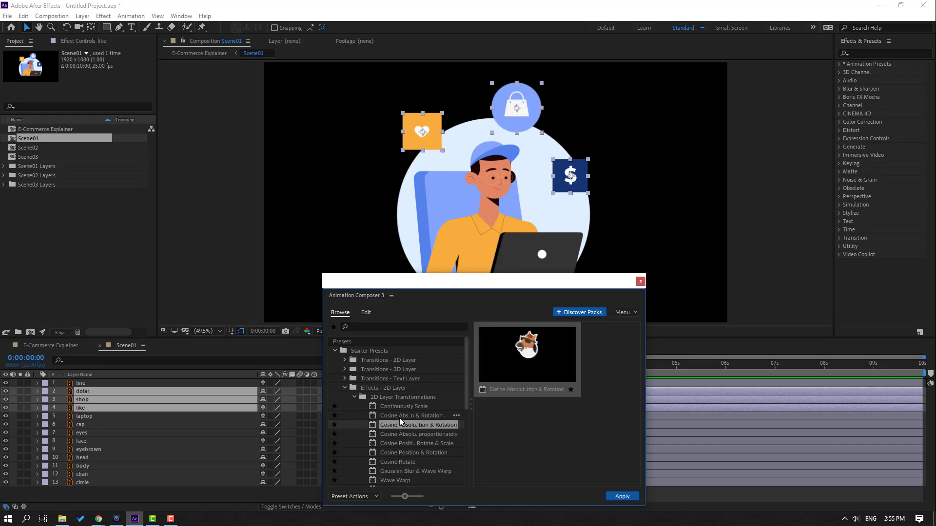
{"action": "left_click", "coordinate": [400, 417]}
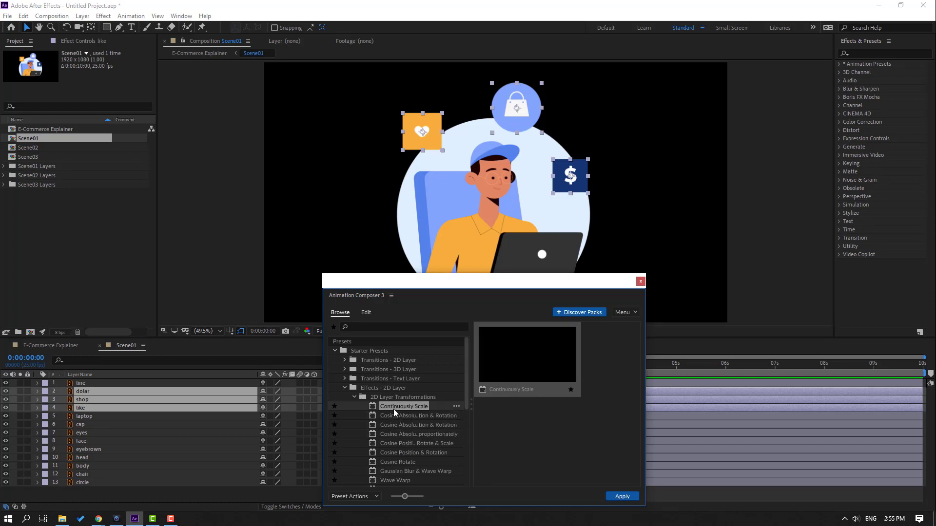
{"action": "scroll", "coordinate": [393, 409], "scroll_direction": "down", "scroll_amount": 1}
{"action": "left_click", "coordinate": [395, 438]}
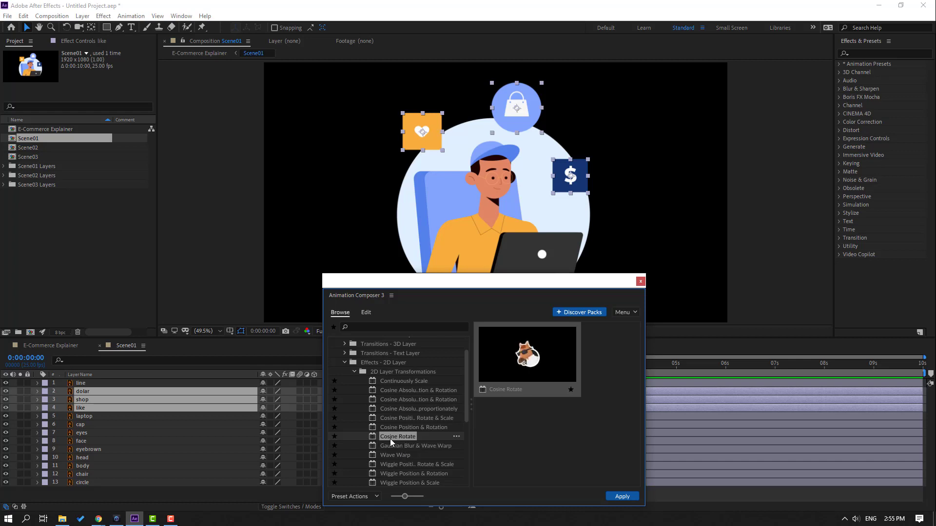
{"action": "left_click", "coordinate": [628, 498]}
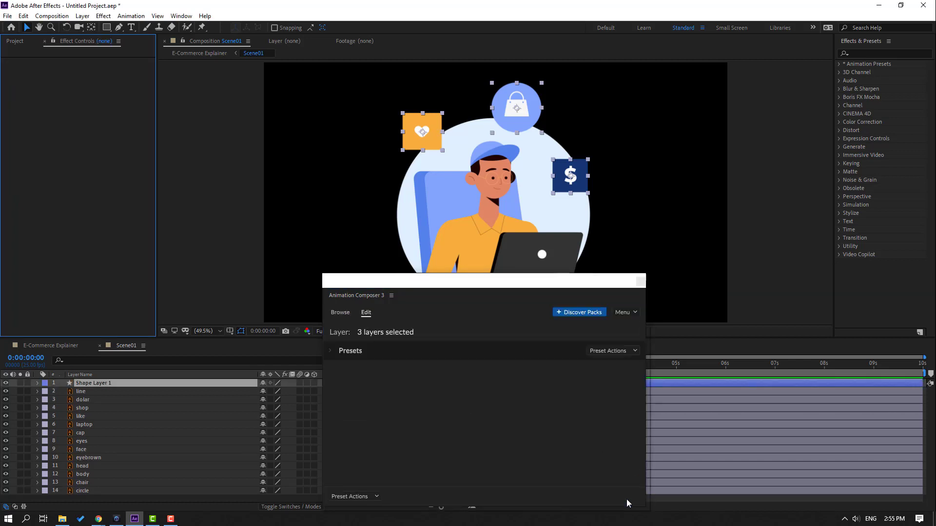
{"action": "left_click", "coordinate": [640, 282]}
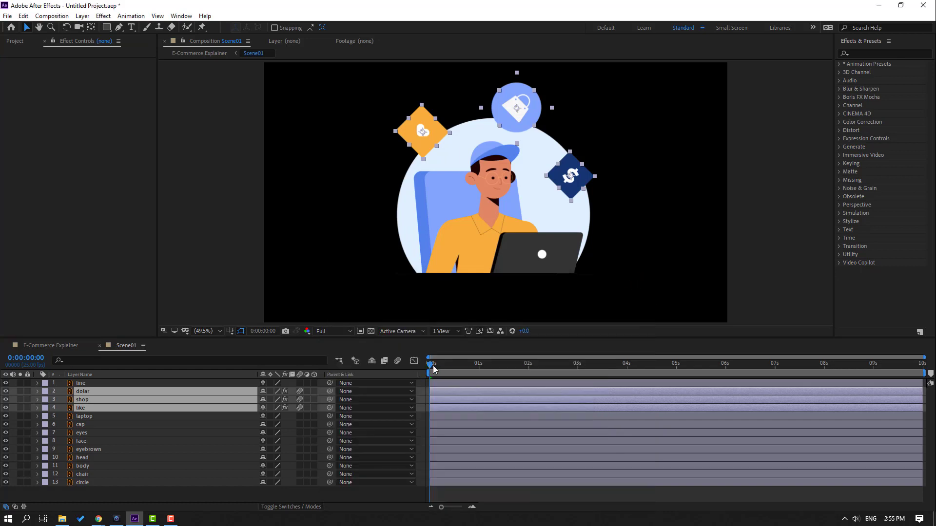
- Set the shop icon's Cosine Rotate intensity to 25 and preview it
{"action": "left_click_drag", "start_coordinate": [433, 369], "coordinate": [506, 364]}
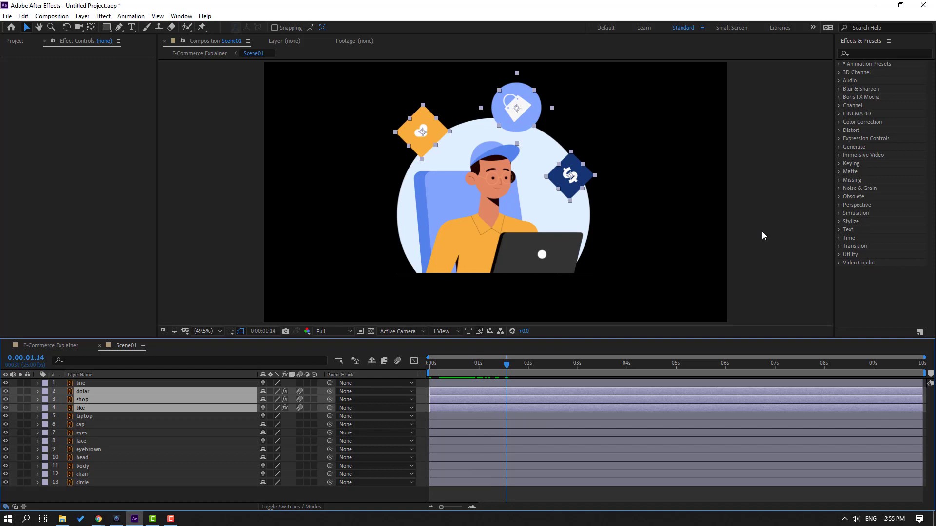
{"action": "left_click", "coordinate": [761, 231]}
{"action": "left_click", "coordinate": [521, 107]}
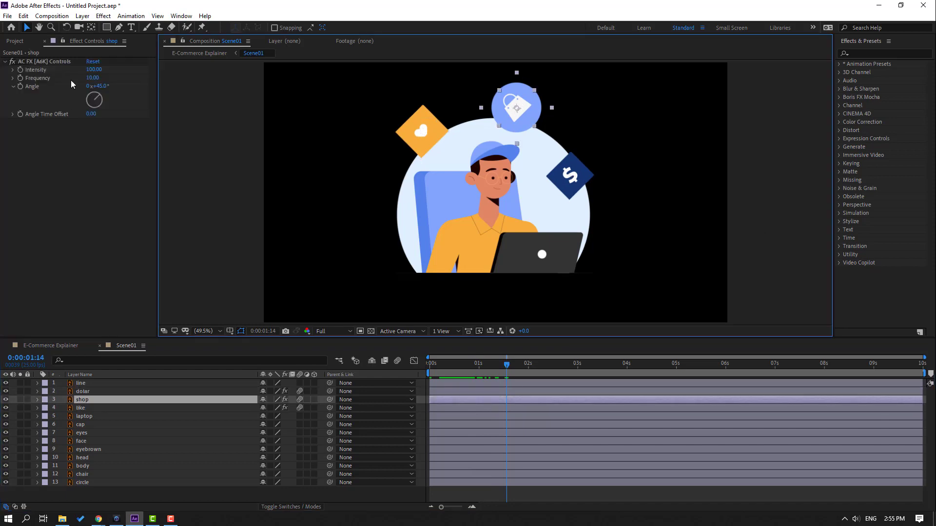
{"action": "left_click", "coordinate": [100, 71]}
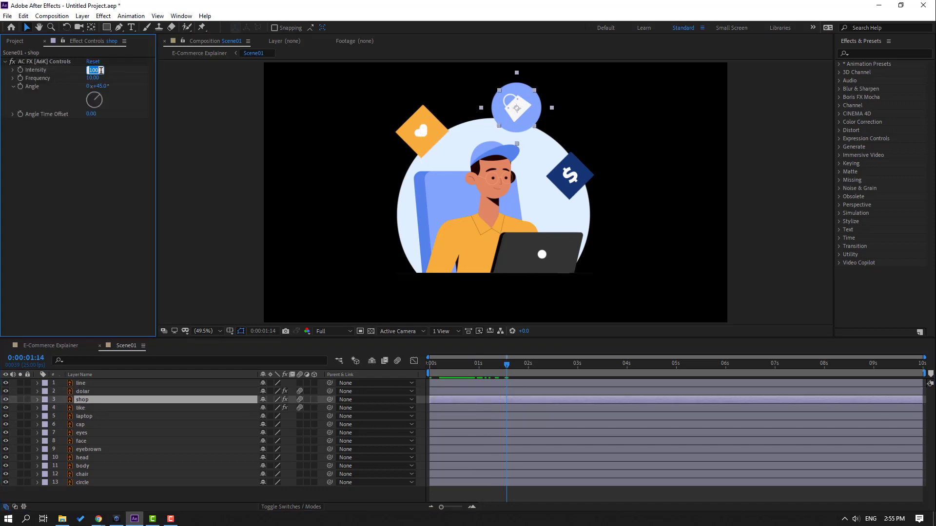
{"action": "key", "text": "Return"}
{"action": "key", "text": "space"}
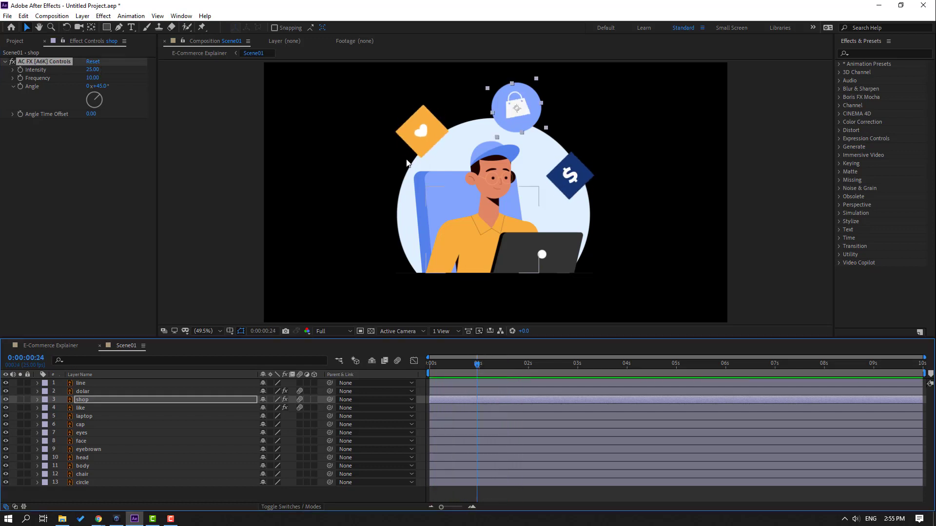
- Set the like icon's Cosine Rotate intensity to 15 and preview it
{"action": "left_click", "coordinate": [422, 131]}
{"action": "left_click", "coordinate": [94, 70]}
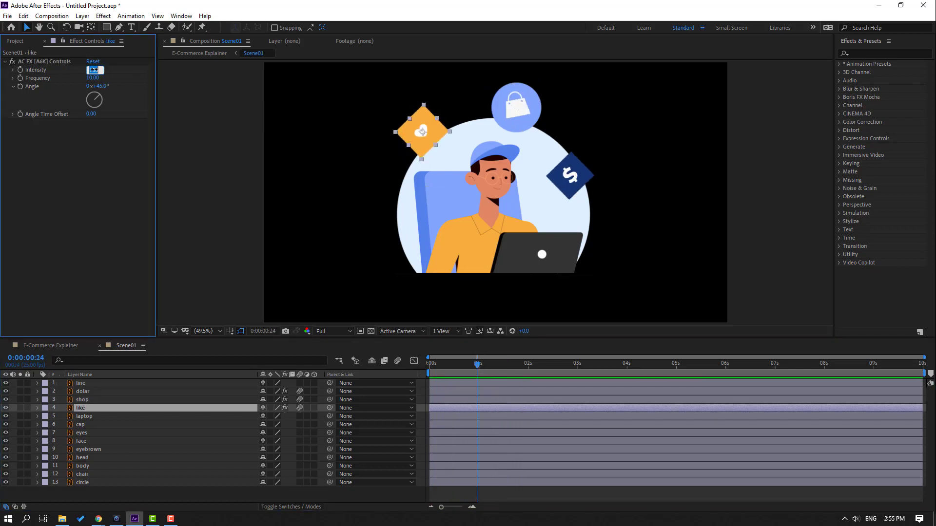
{"action": "key", "text": "Return"}
{"action": "key", "text": "space"}
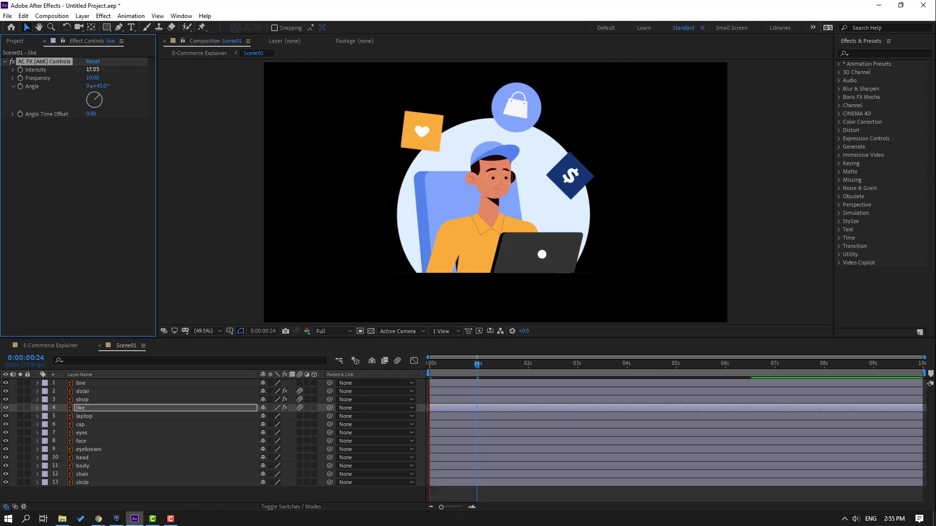
- Set the dolar icon's Cosine Rotate intensity to 32 and preview it
{"action": "left_click", "coordinate": [572, 174]}
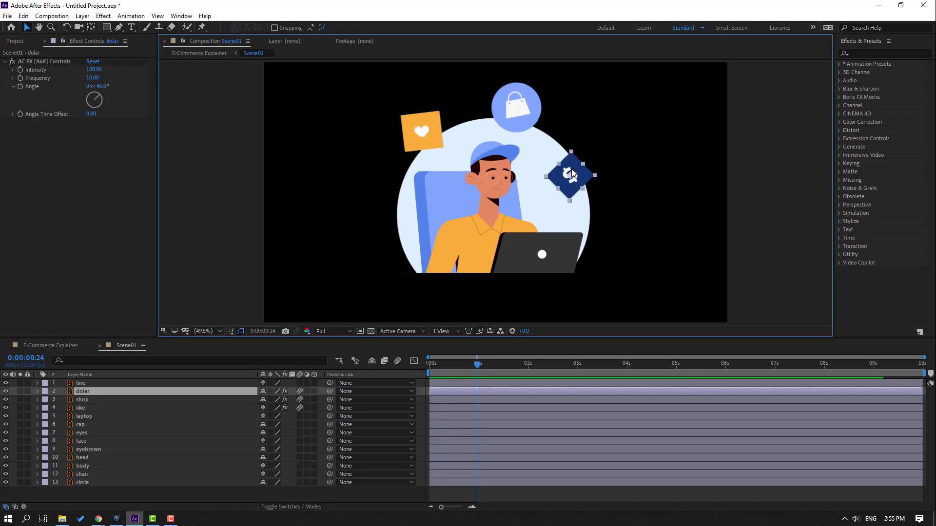
{"action": "left_click", "coordinate": [98, 71]}
{"action": "type", "text": "32"}
{"action": "key", "text": "Return"}
{"action": "key", "text": "space"}
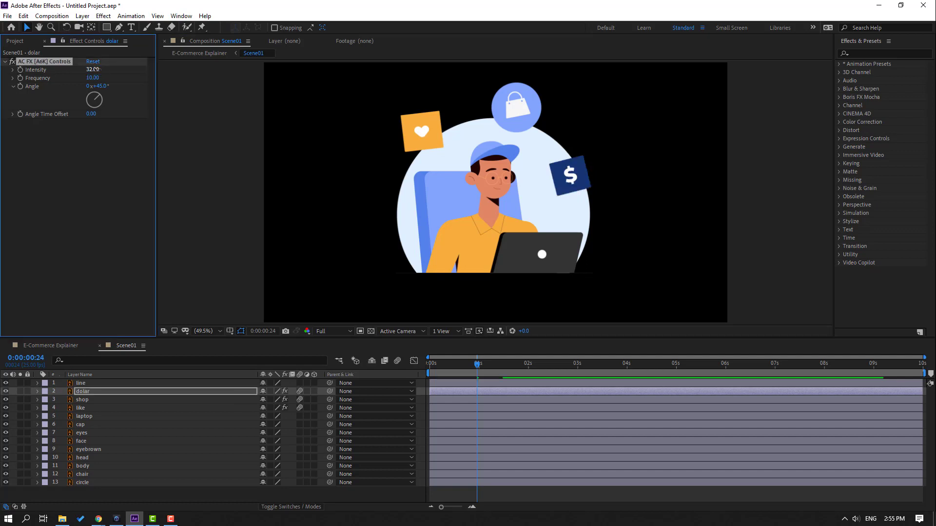
- Set the shop icon's wobble Angle to -45° and preview it
{"action": "left_click", "coordinate": [460, 363]}
{"action": "left_click", "coordinate": [520, 108]}
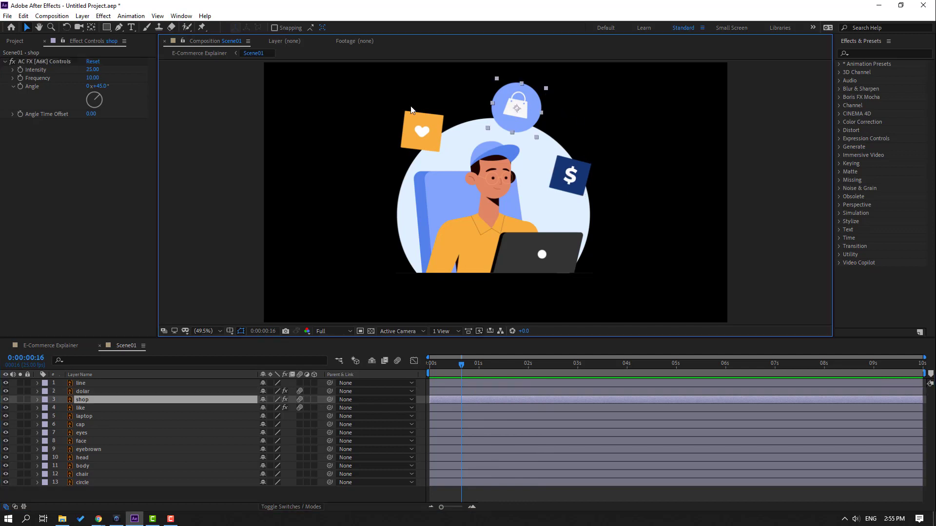
{"action": "left_click", "coordinate": [100, 86]}
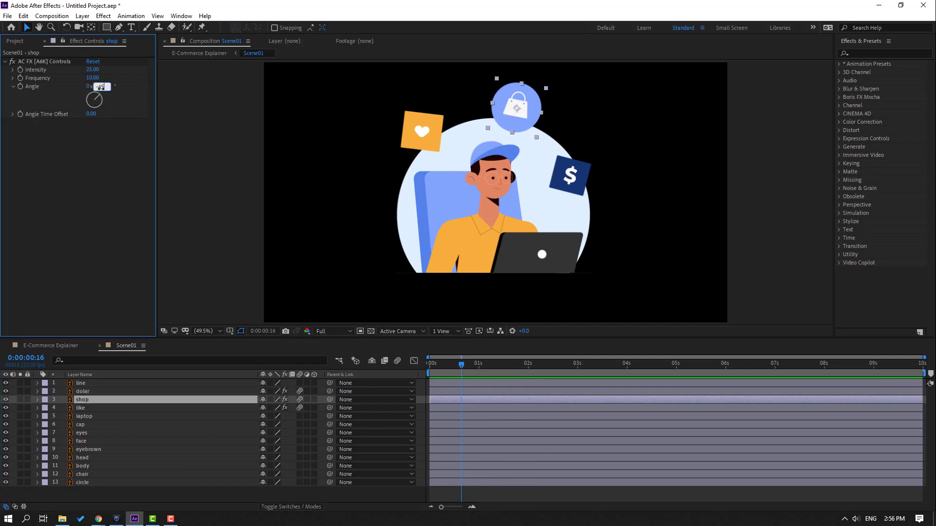
{"action": "type", "text": "-45"}
{"action": "key", "text": "Return"}
{"action": "key", "text": "space"}
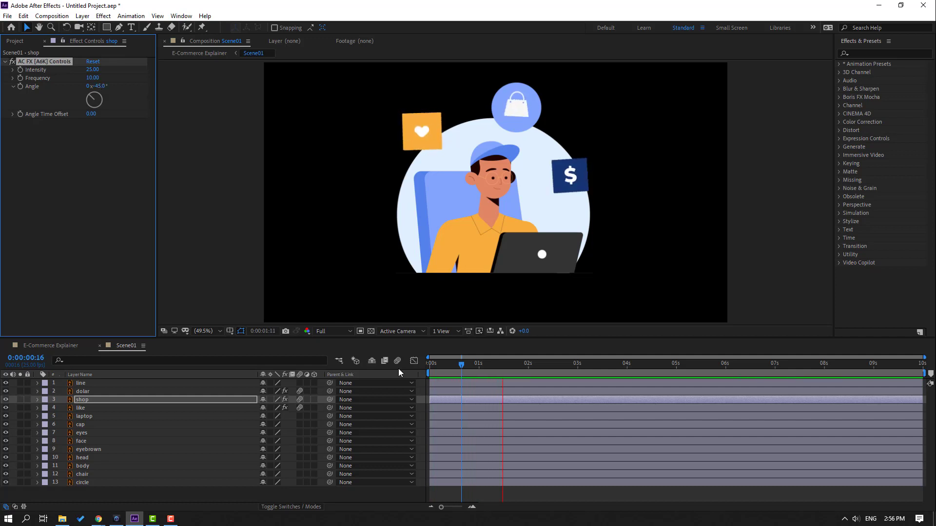
- Scrub the like icon's wobble Angle up to +105° and preview it
{"action": "left_click", "coordinate": [410, 150]}
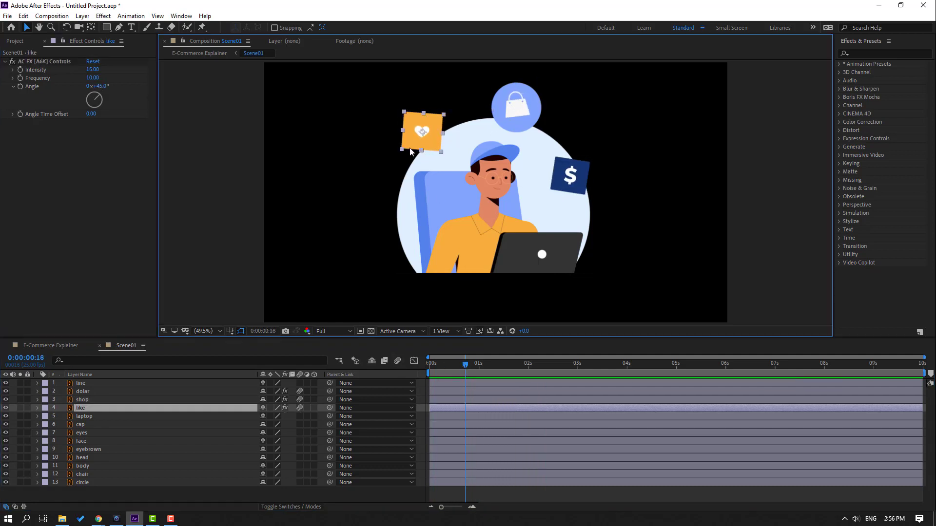
{"action": "left_click_drag", "start_coordinate": [105, 90], "coordinate": [143, 95]}
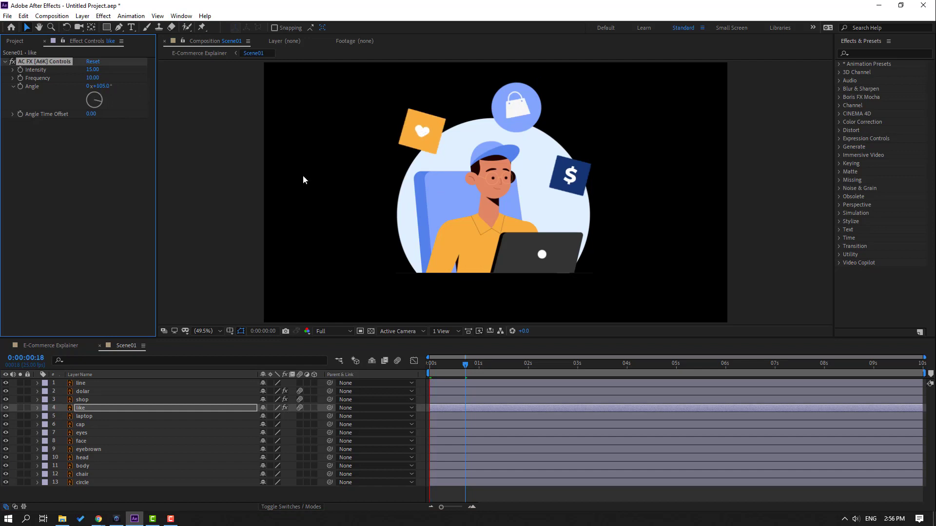
{"action": "key", "text": "space"}
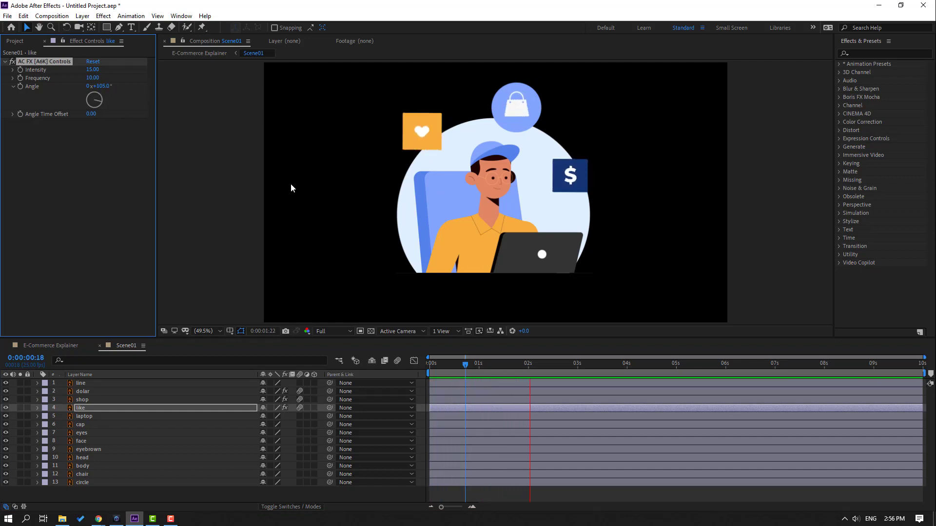
{"action": "left_click", "coordinate": [402, 370]}
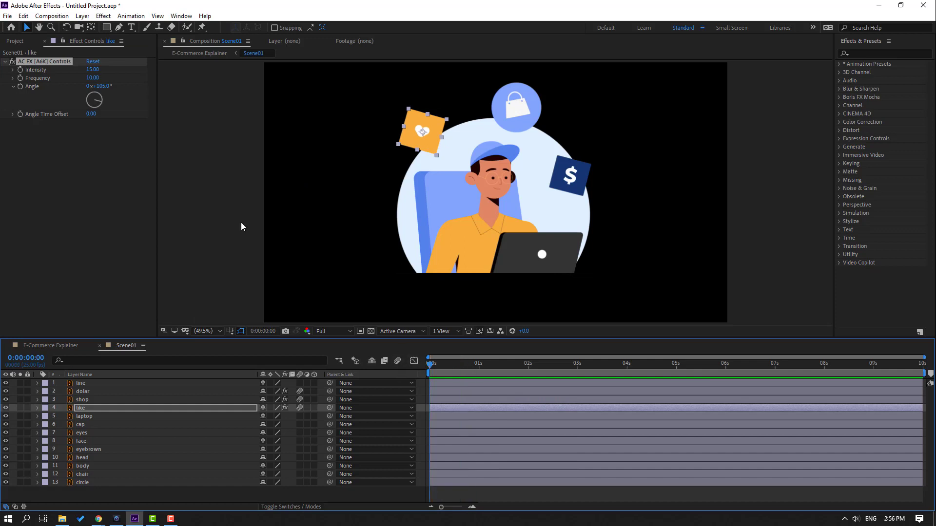
- Select the dolar, shop and like layers together
{"action": "left_click", "coordinate": [437, 148]}
{"action": "key", "text": "ctrl+Up"}
{"action": "key", "text": "ctrl+Up"}
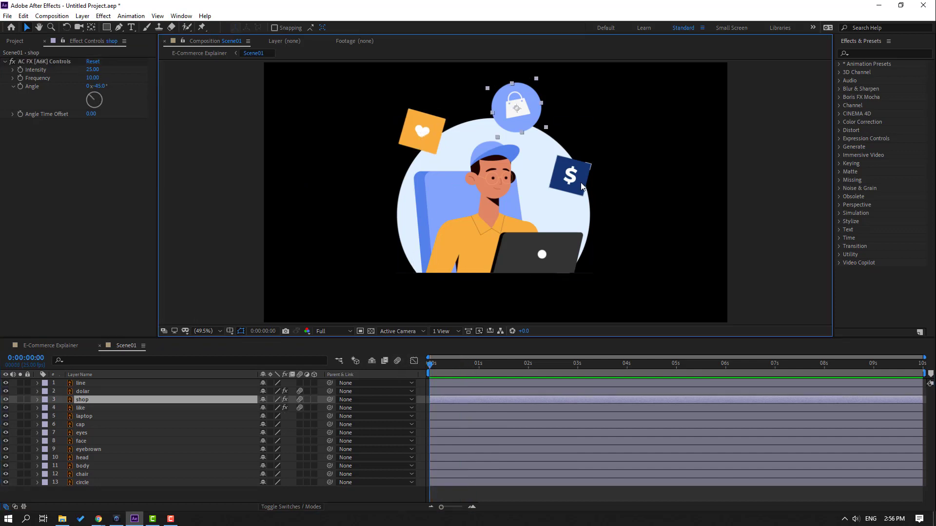
{"action": "left_click", "coordinate": [433, 143], "text": "shift"}
{"action": "left_click", "coordinate": [522, 120], "text": "shift"}
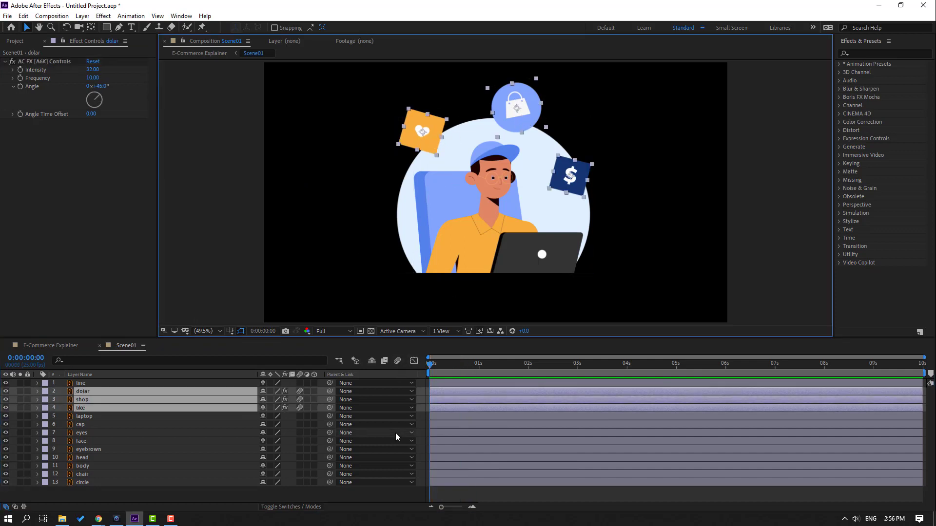
- Keyframe the dolar, shop and like Opacity from 0% at the start to 100% at frame 20
{"action": "key", "text": "t"}
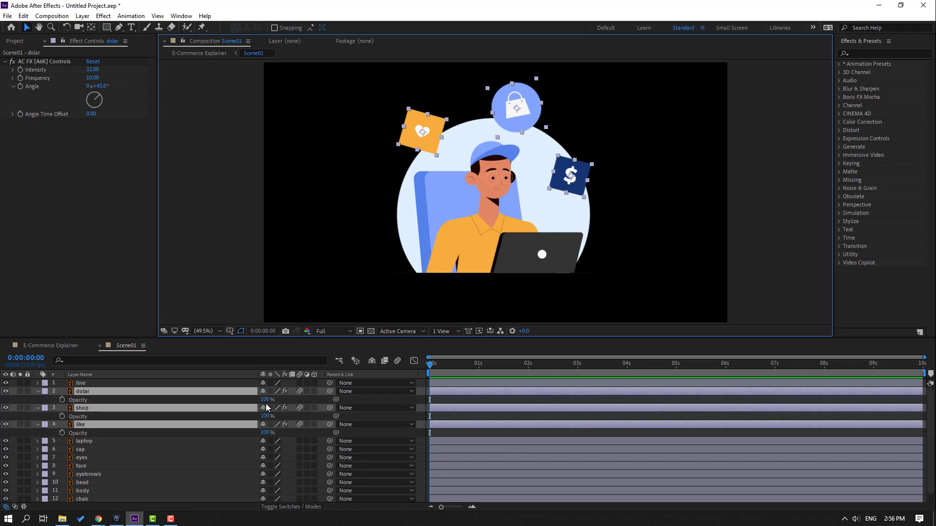
{"action": "left_click_drag", "start_coordinate": [264, 399], "coordinate": [65, 402]}
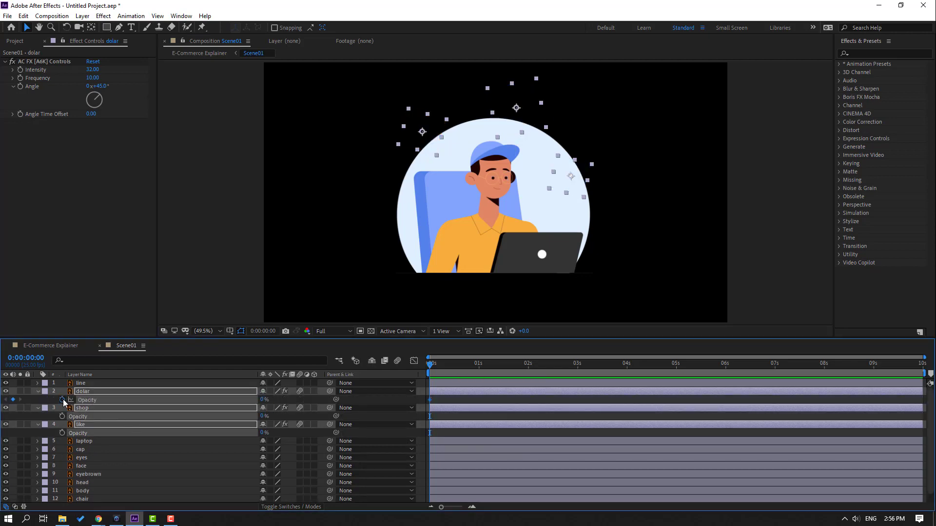
{"action": "key", "text": "space"}
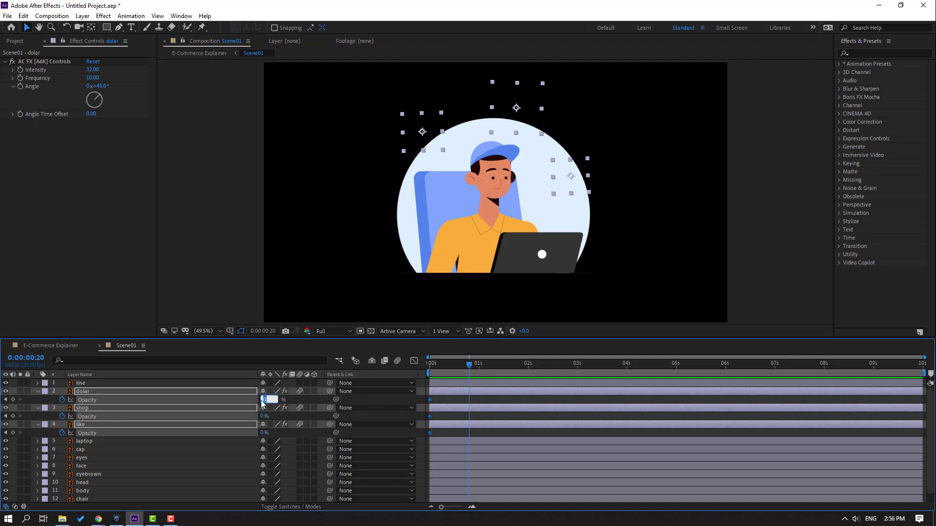
{"action": "key", "text": "Return"}
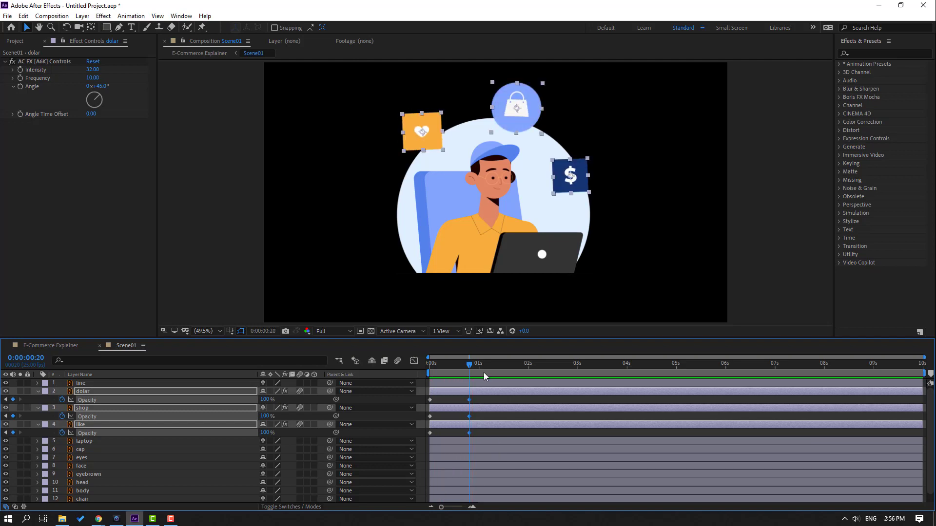
- Add Position keyframes for the three icons at frame 20, then return to 0s
{"action": "key", "text": "shift+p"}
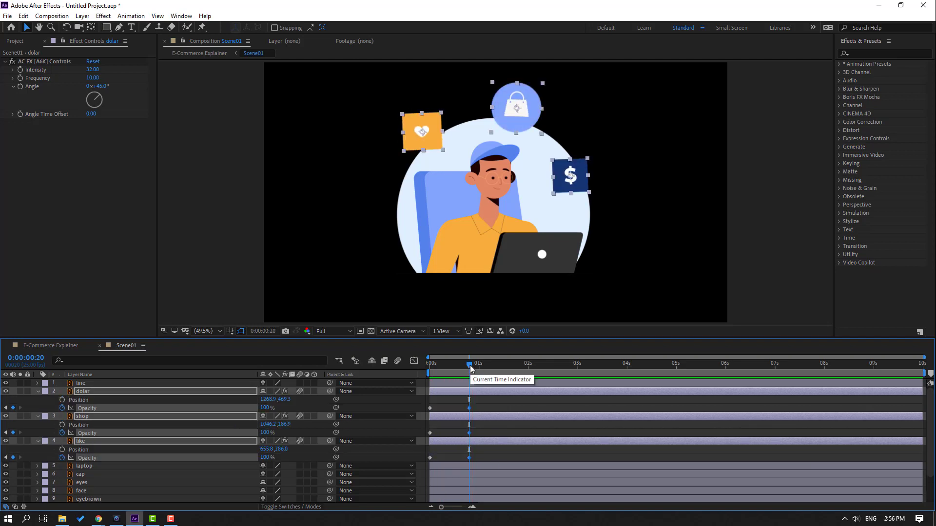
{"action": "left_click", "coordinate": [63, 400]}
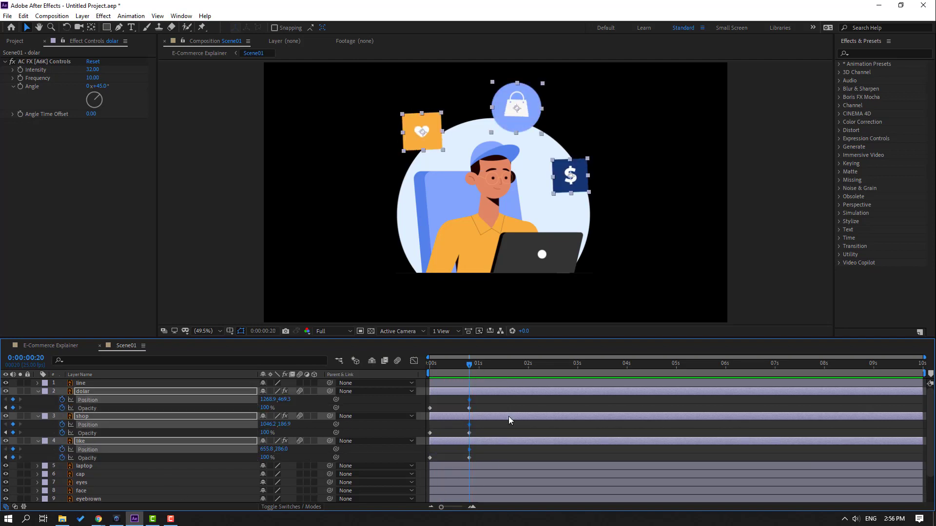
{"action": "left_click_drag", "start_coordinate": [462, 370], "coordinate": [424, 371]}
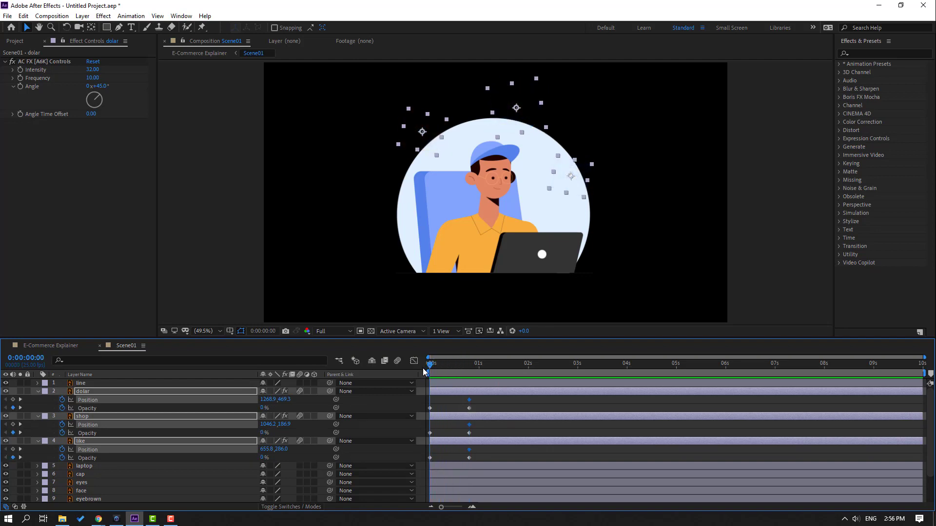
- At 0s, move the heart off-frame upper-left, the shopping bag above, the dollar upper-right
{"action": "left_click", "coordinate": [422, 131]}
{"action": "key", "text": "comma"}
{"action": "key", "text": "comma"}
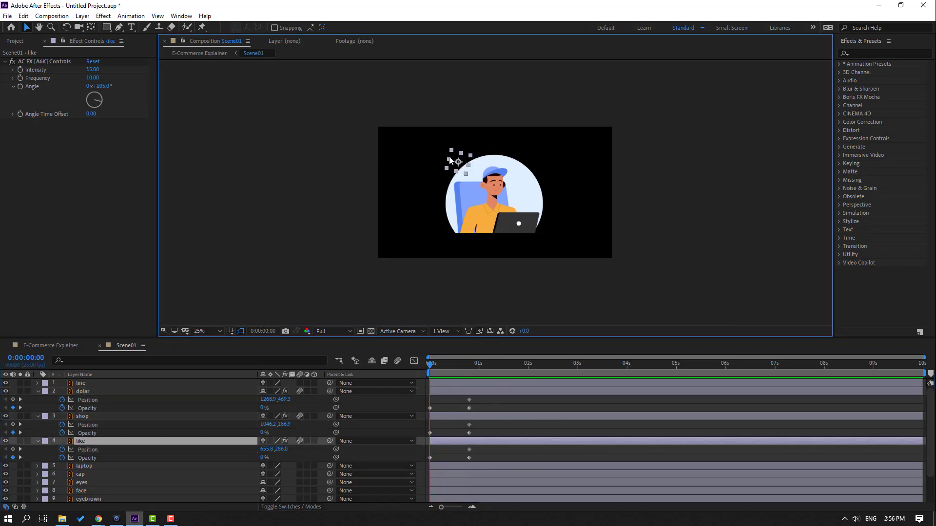
{"action": "left_click_drag", "start_coordinate": [458, 163], "coordinate": [363, 126]}
{"action": "left_click", "coordinate": [509, 154]}
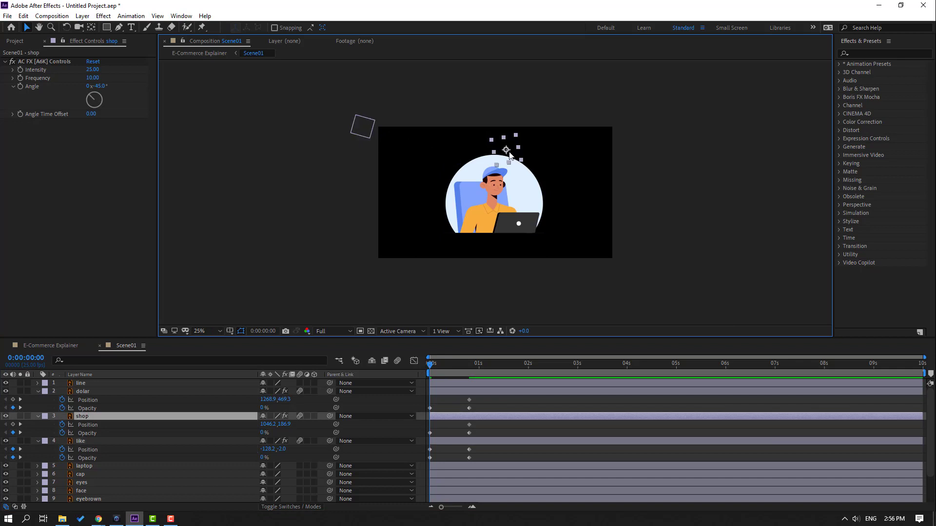
{"action": "left_click_drag", "start_coordinate": [505, 143], "coordinate": [502, 97]}
{"action": "left_click", "coordinate": [539, 174]}
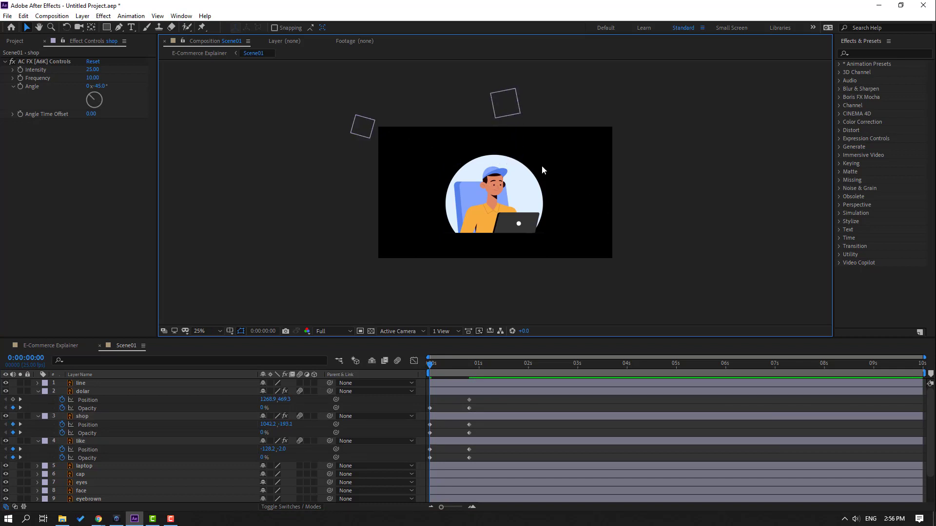
{"action": "left_click_drag", "start_coordinate": [535, 189], "coordinate": [633, 132]}
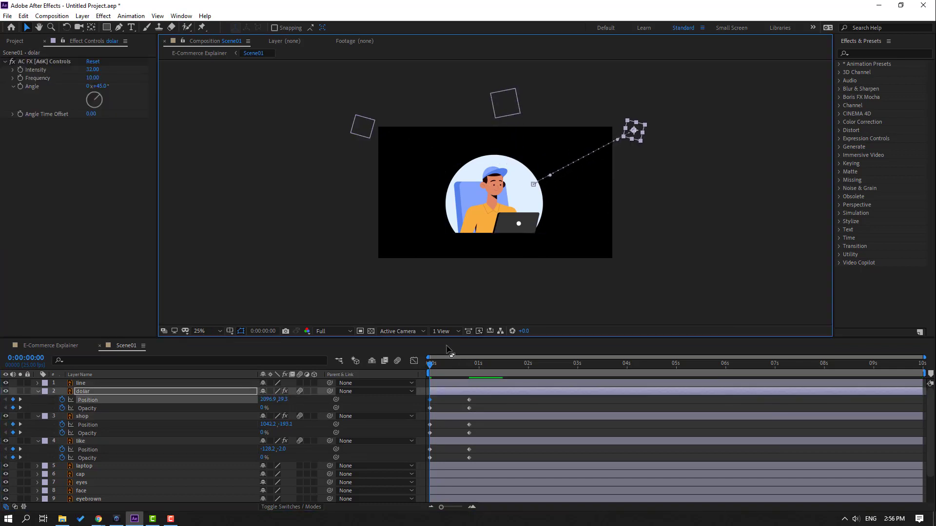
{"action": "left_click_drag", "start_coordinate": [432, 367], "coordinate": [457, 364]}
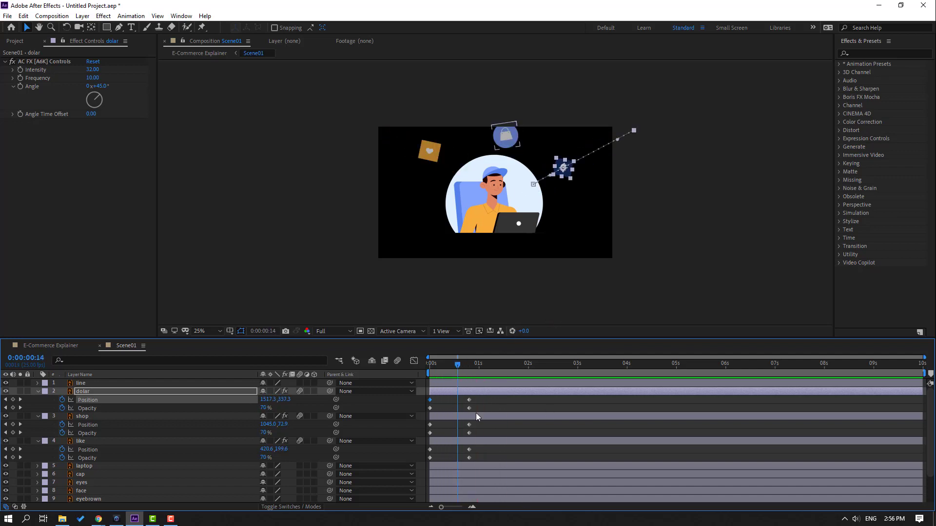
{"action": "left_click_drag", "start_coordinate": [479, 396], "coordinate": [429, 461]}
- Apply easing to the icons' keyframes and show only their Position property
{"action": "right_click", "coordinate": [431, 459]}
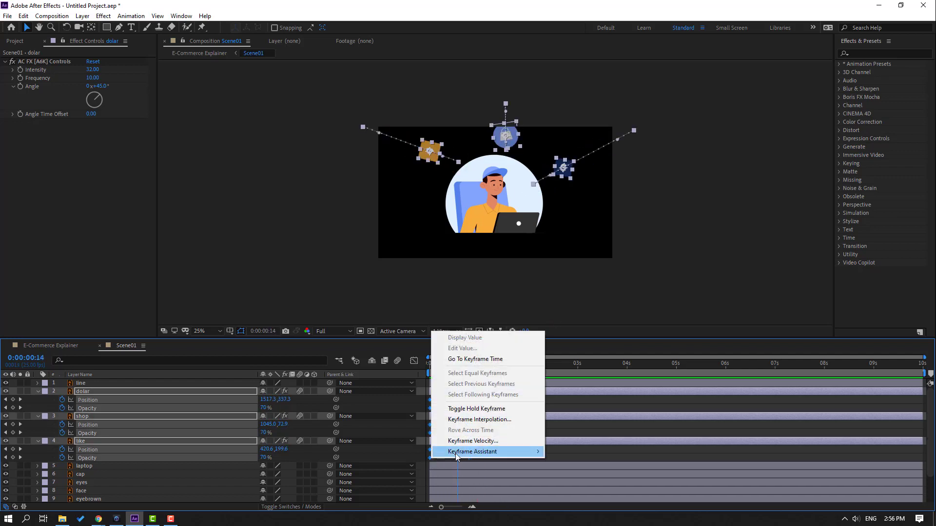
{"action": "mouse_move", "coordinate": [487, 451]}
{"action": "left_click", "coordinate": [575, 387]}
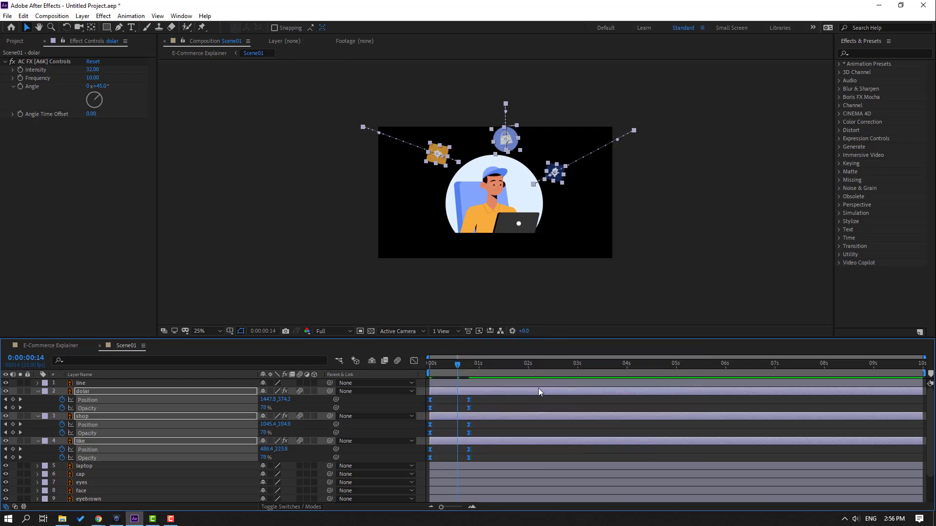
{"action": "key", "text": "p"}
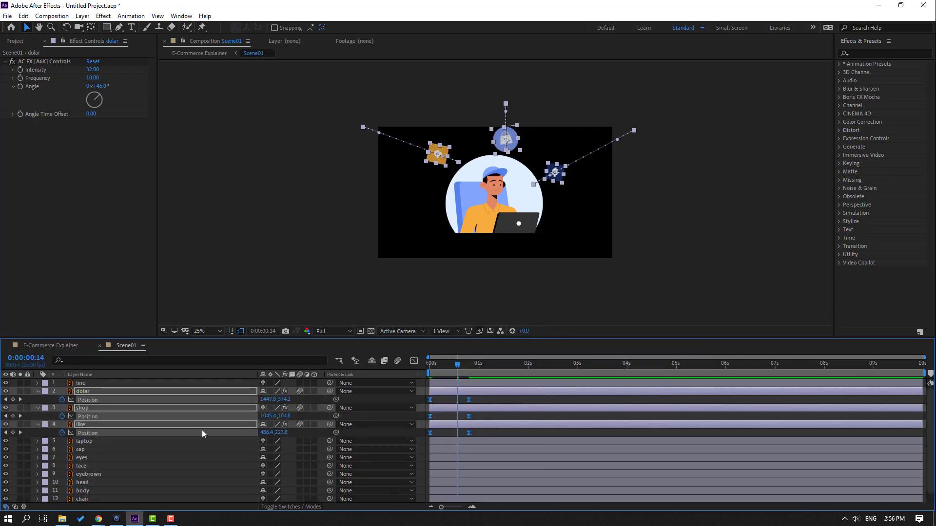
- Reshape the icons' Position speed curve in the Graph Editor for a longer slow-down
{"action": "left_click_drag", "start_coordinate": [472, 405], "coordinate": [429, 436]}
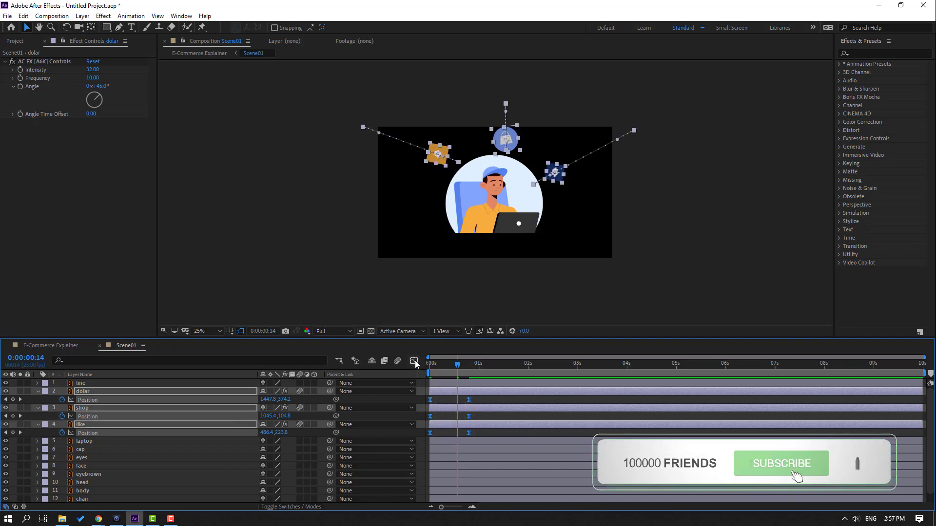
{"action": "key", "text": "shift+F3"}
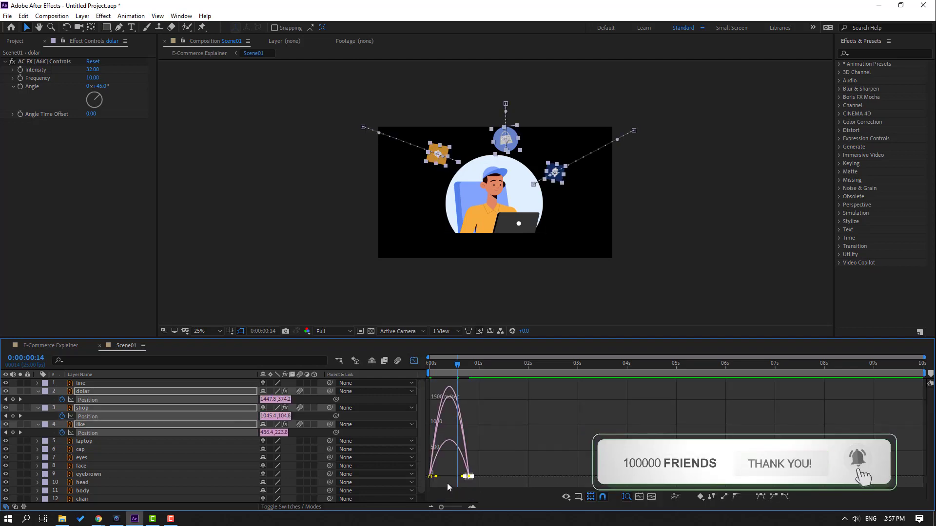
{"action": "scroll", "coordinate": [446, 483], "scroll_direction": "up", "scroll_amount": 5}
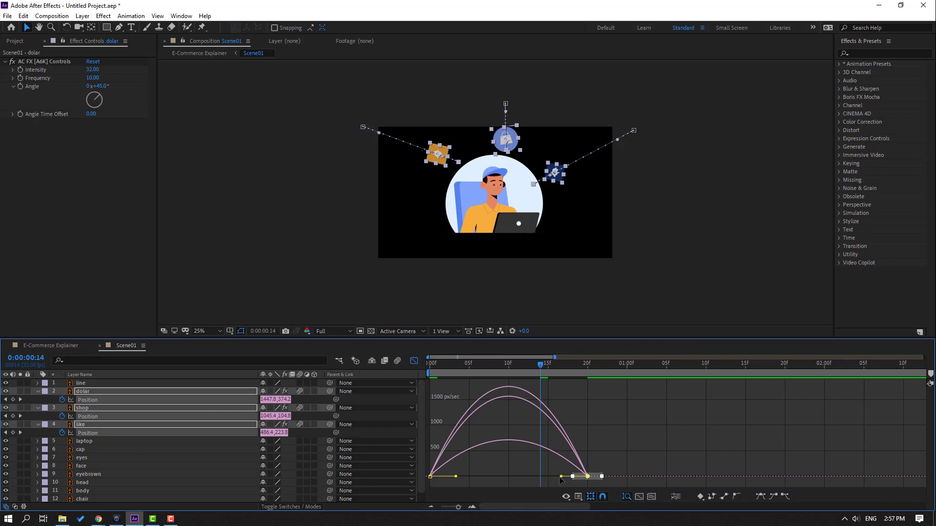
{"action": "left_click_drag", "start_coordinate": [561, 476], "coordinate": [534, 477]}
{"action": "key", "text": "space"}
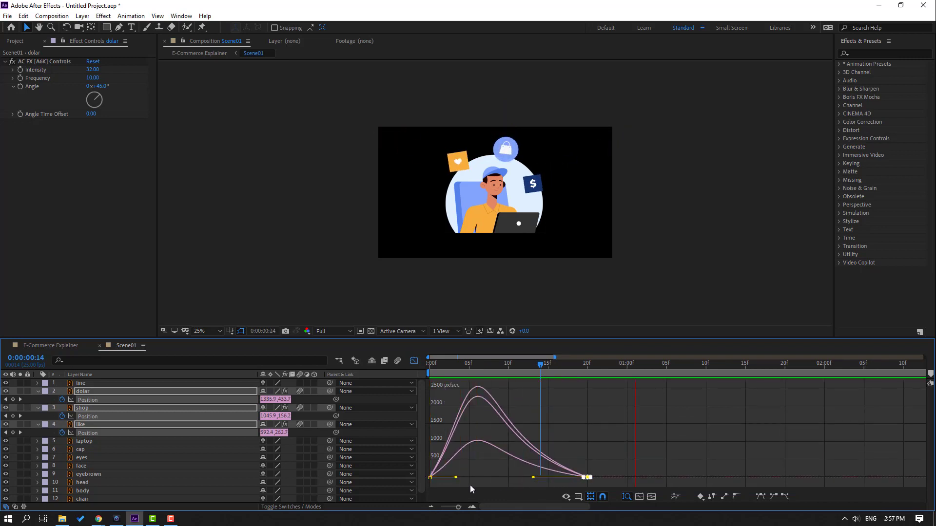
{"action": "key", "text": "space"}
{"action": "left_click", "coordinate": [429, 477]}
{"action": "left_click_drag", "start_coordinate": [456, 477], "coordinate": [476, 477]}
{"action": "key", "text": "space"}
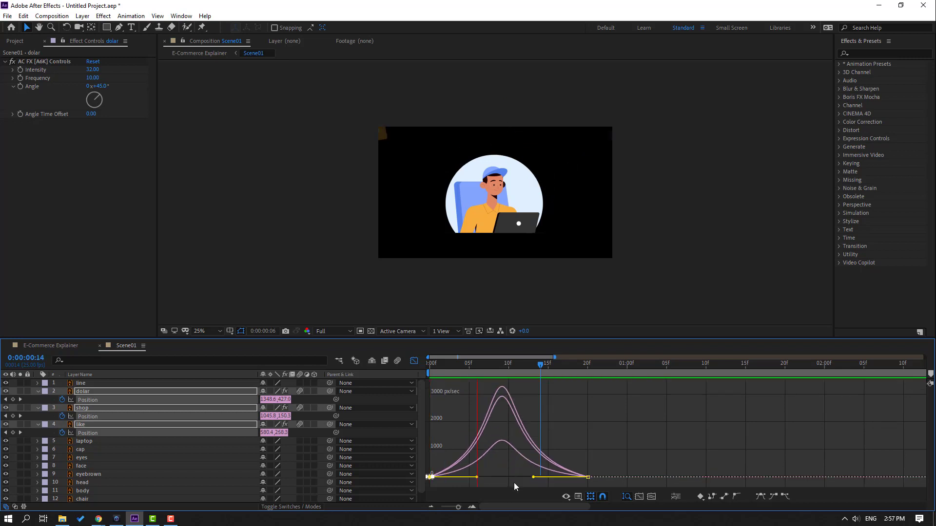
{"action": "left_click", "coordinate": [413, 362]}
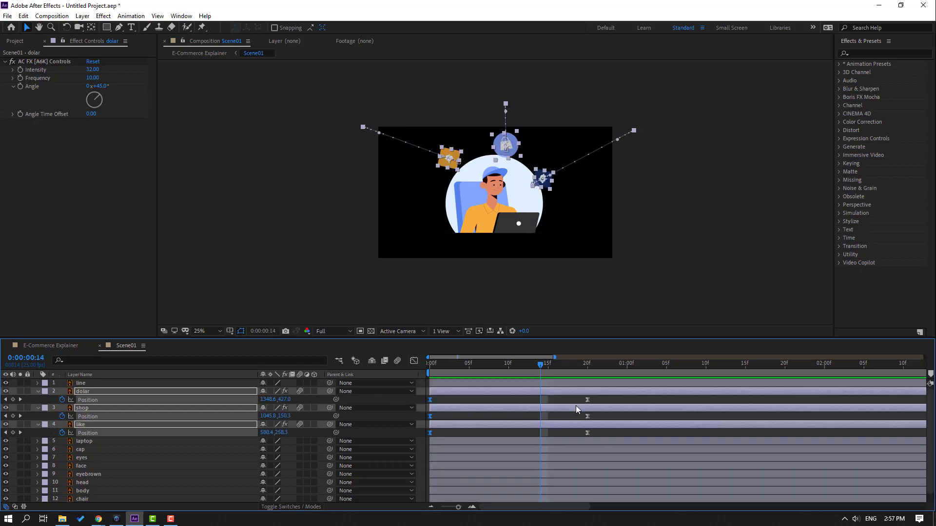
- Move the three icons' final Position keyframes later and fit the comp in the viewer
{"action": "left_click_drag", "start_coordinate": [595, 397], "coordinate": [651, 437]}
{"action": "key", "text": "space"}
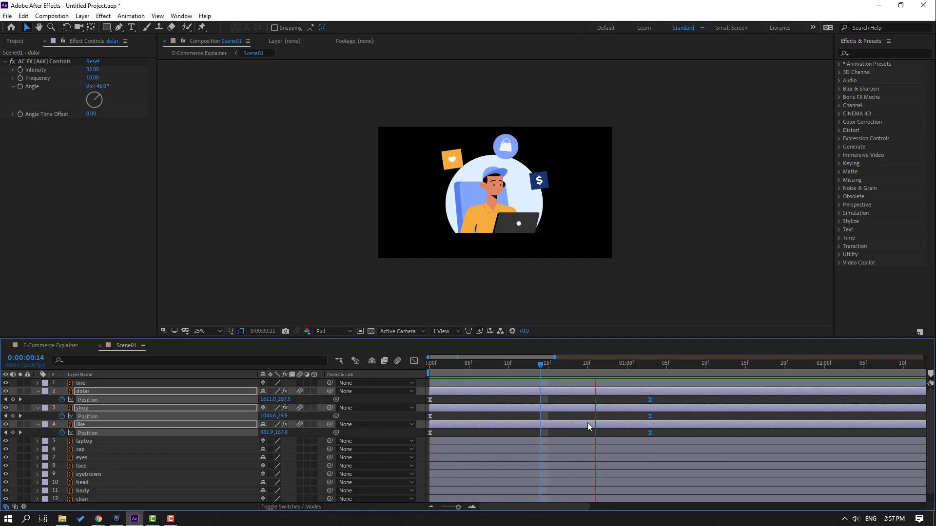
{"action": "left_click", "coordinate": [214, 335]}
{"action": "key", "text": "shift+slash"}
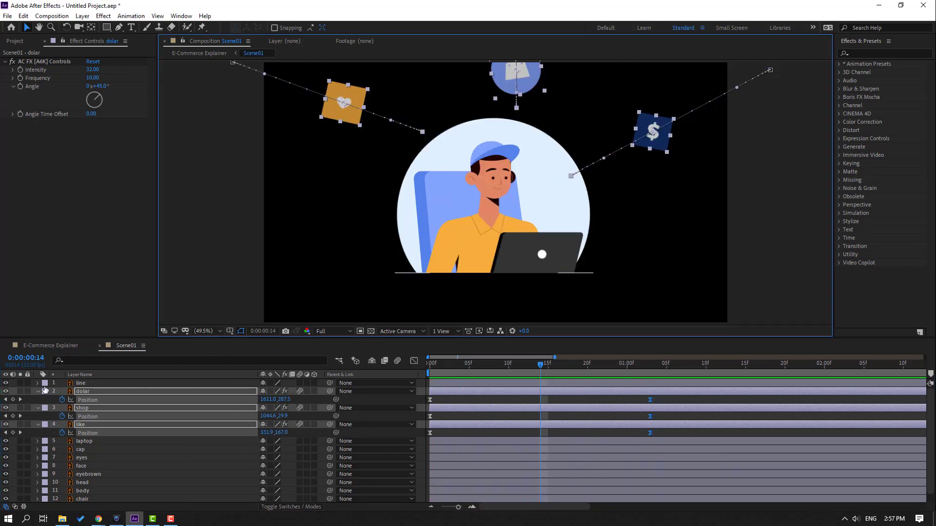
{"action": "left_click", "coordinate": [242, 351]}
- Lock the dolar, shop and like layers and select cap, eyes, face and eyebrown
{"action": "key", "text": "u"}
{"action": "left_click_drag", "start_coordinate": [20, 391], "coordinate": [21, 408]}
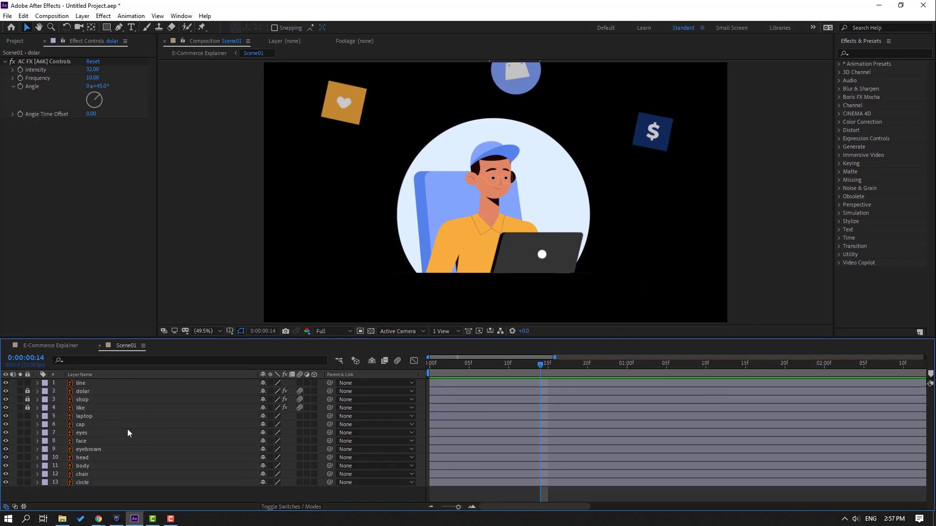
{"action": "left_click", "coordinate": [82, 425]}
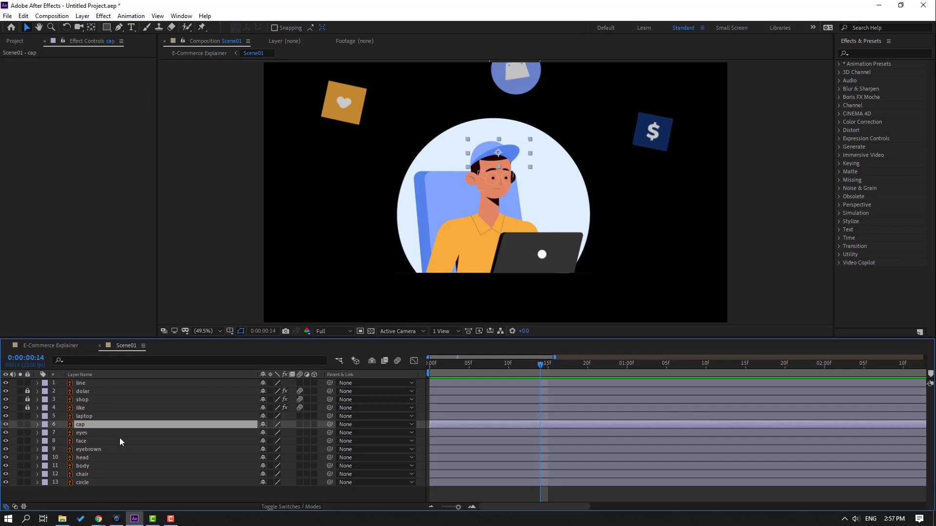
{"action": "left_click", "coordinate": [83, 433], "text": "shift"}
{"action": "left_click", "coordinate": [85, 443], "text": "shift"}
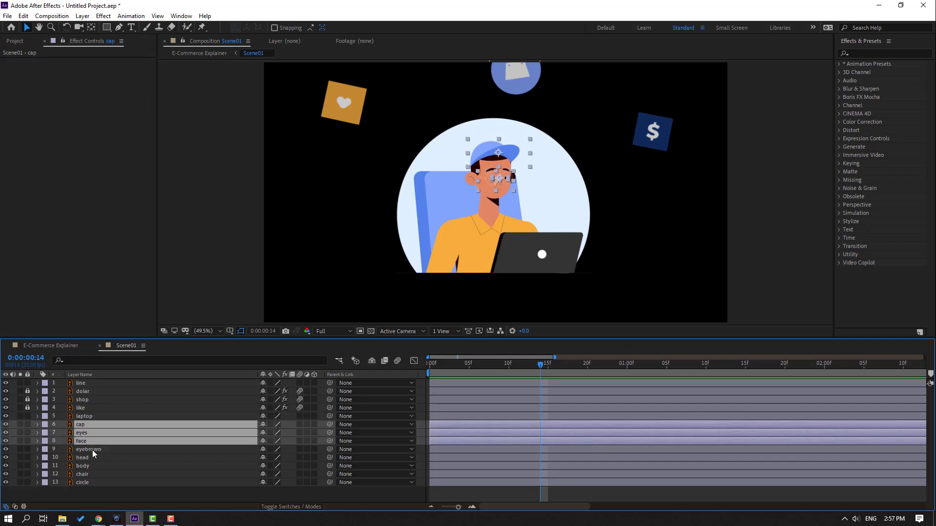
{"action": "left_click", "coordinate": [92, 449], "text": "shift"}
- Parent cap, eyes, face and eyebrown to head, and head to body
{"action": "left_click_drag", "start_coordinate": [329, 425], "coordinate": [81, 458]}
{"action": "left_click", "coordinate": [78, 459]}
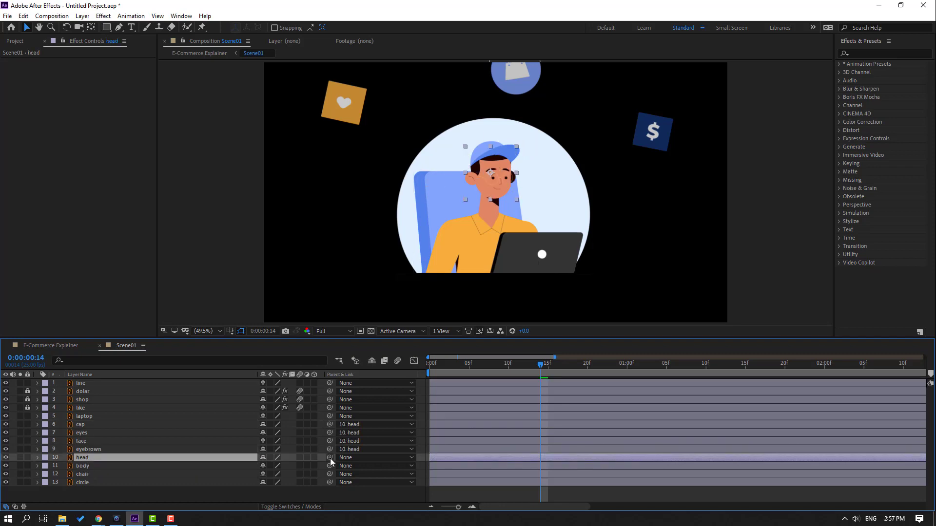
{"action": "left_click_drag", "start_coordinate": [330, 458], "coordinate": [82, 465]}
- Solo the head layer and drag its anchor point down to the chin with Pan Behind
{"action": "left_click", "coordinate": [20, 458]}
{"action": "scroll", "coordinate": [490, 212], "scroll_direction": "up", "scroll_amount": 3}
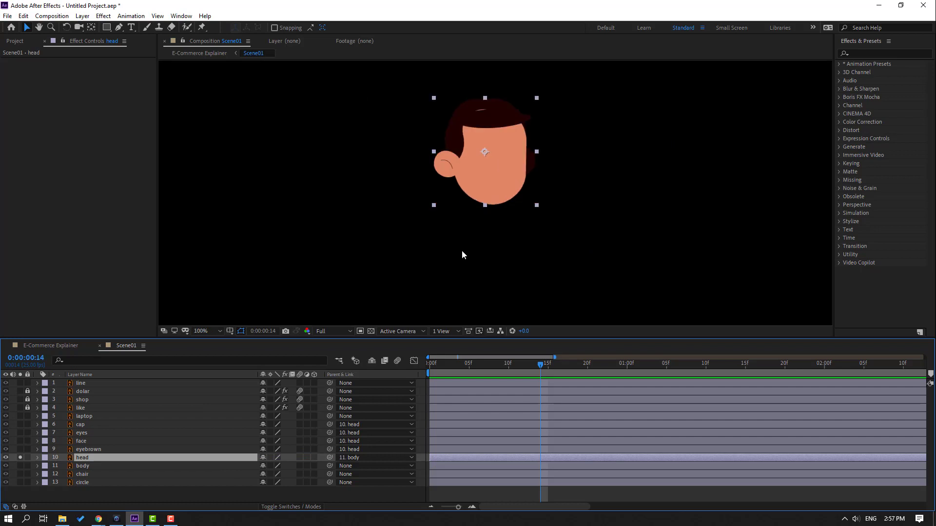
{"action": "left_click", "coordinate": [371, 332]}
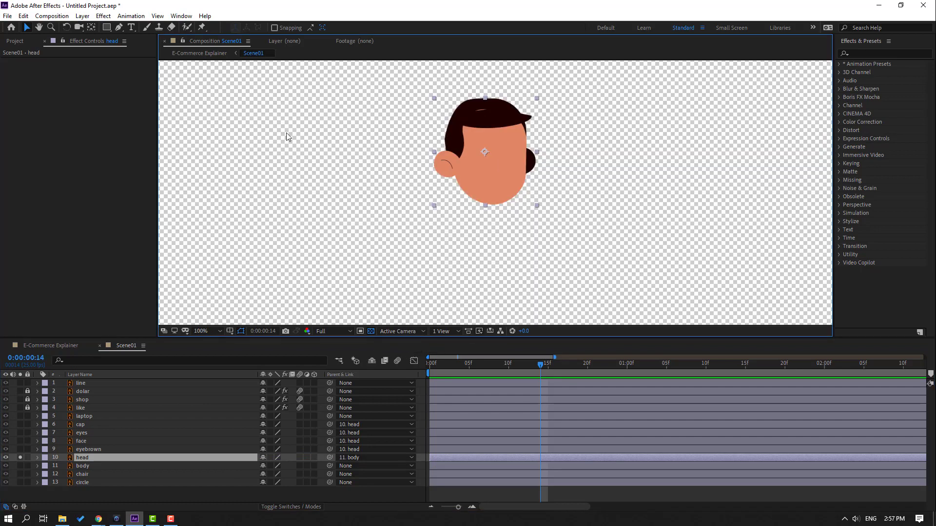
{"action": "left_click", "coordinate": [89, 31]}
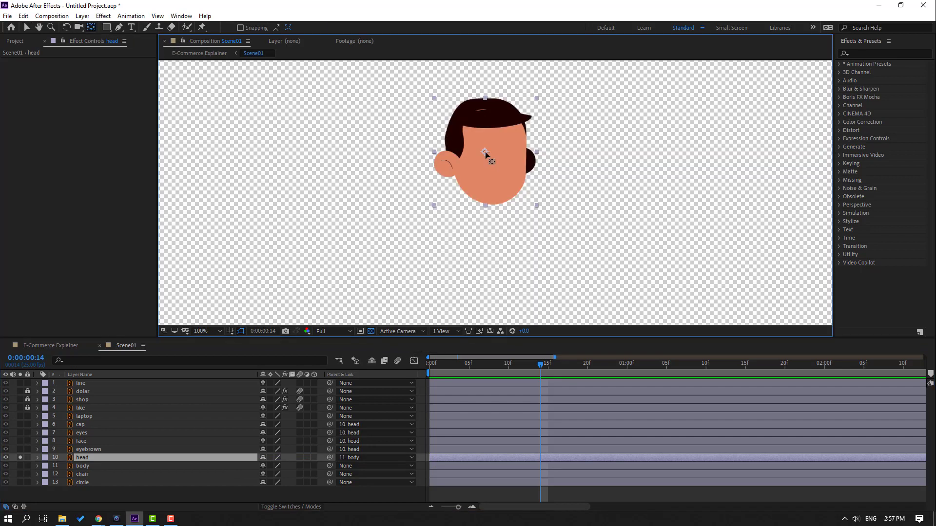
{"action": "left_click_drag", "start_coordinate": [485, 152], "coordinate": [491, 172]}
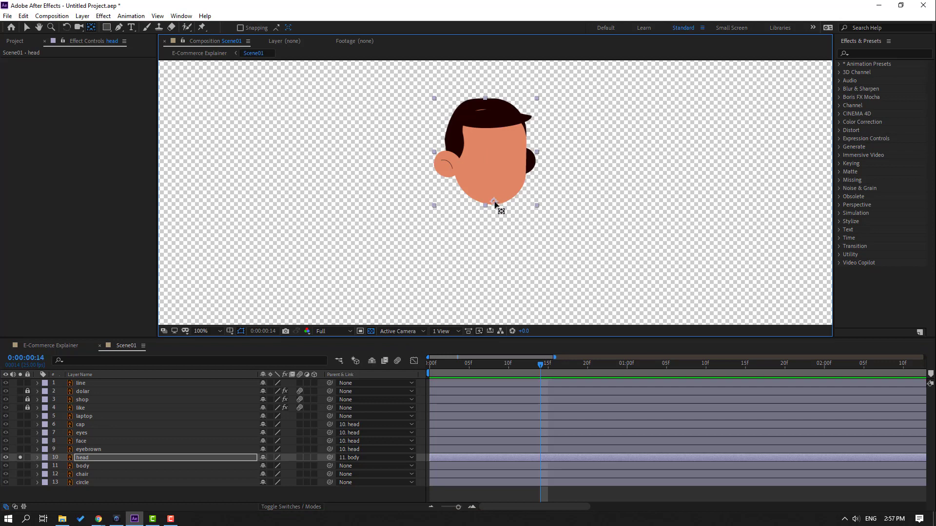
{"action": "left_click", "coordinate": [27, 29]}
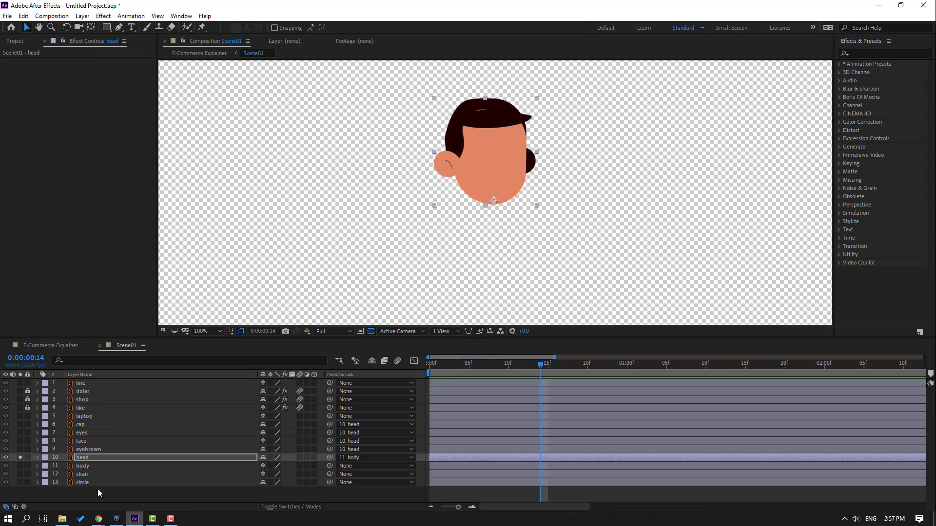
{"action": "left_click", "coordinate": [494, 367]}
{"action": "key", "text": "Home"}
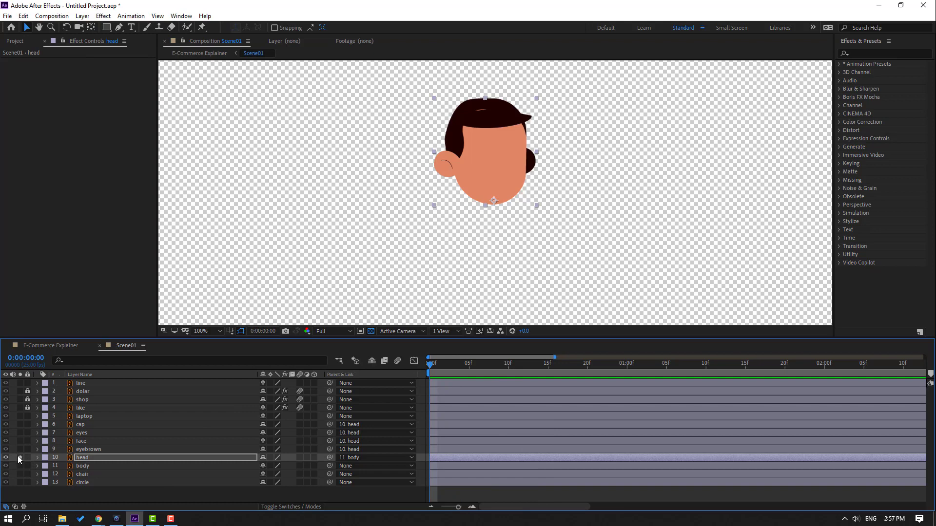
{"action": "left_click", "coordinate": [19, 457]}
- Test the head's new pivot with two trial Rotation tilts, undoing both
{"action": "key", "text": "r"}
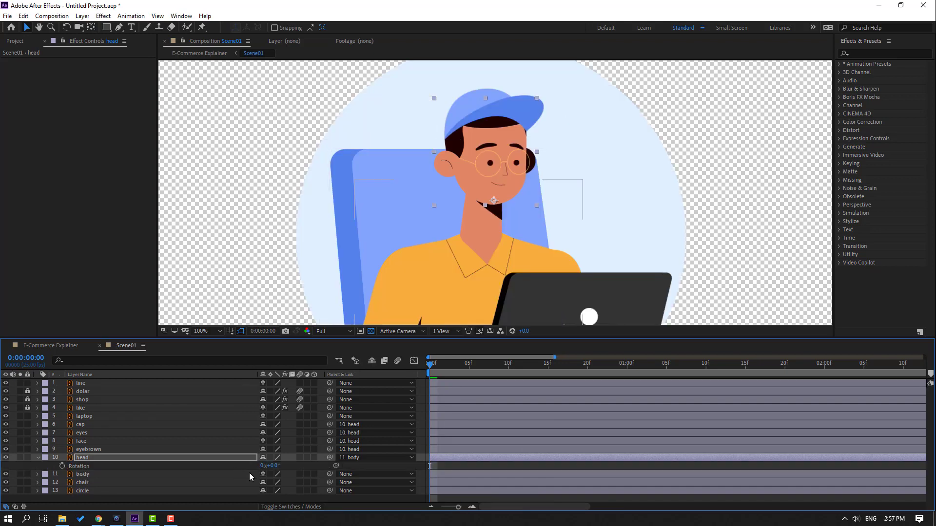
{"action": "left_click_drag", "start_coordinate": [271, 466], "coordinate": [280, 467]}
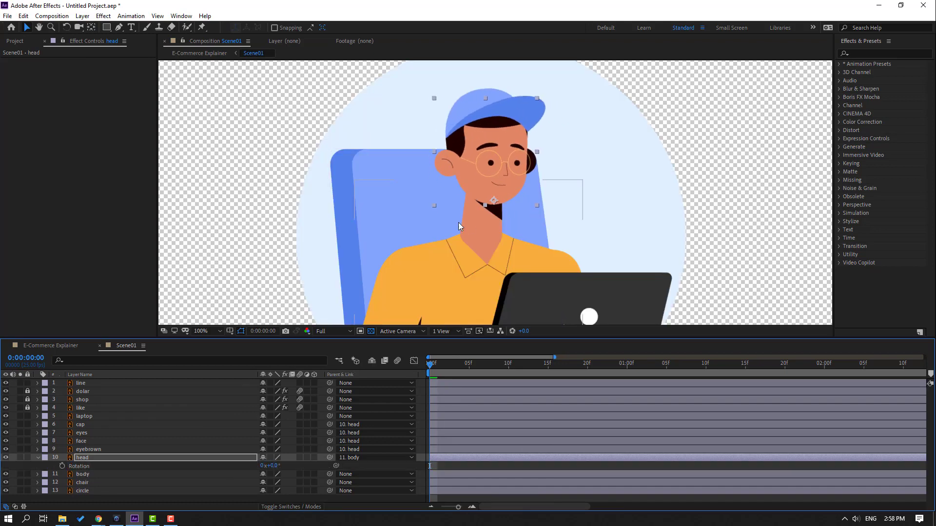
{"action": "key", "text": "ctrl+z"}
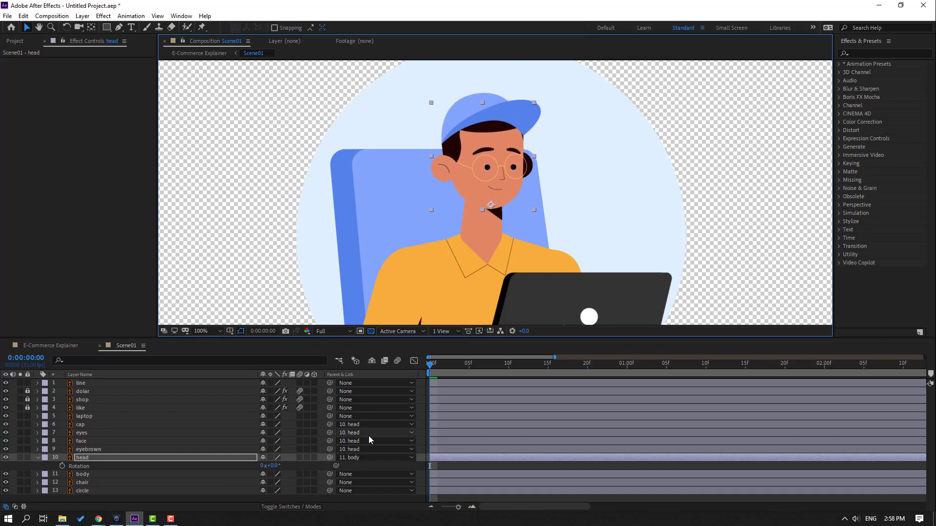
{"action": "left_click_drag", "start_coordinate": [272, 466], "coordinate": [288, 467]}
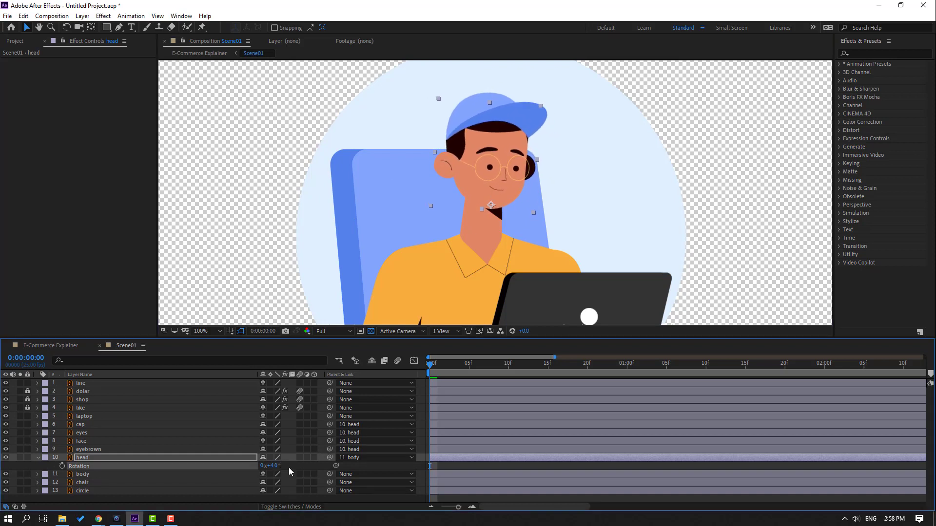
{"action": "key", "text": "ctrl+z"}
- Keyframe the head's Rotation from 0° to 15° ten frames later and preview it
{"action": "key", "text": "minus"}
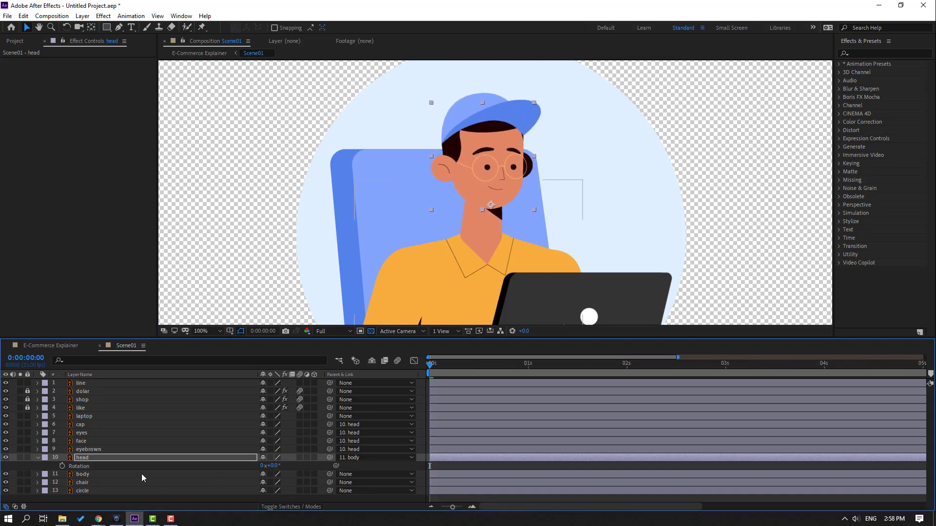
{"action": "left_click", "coordinate": [62, 466]}
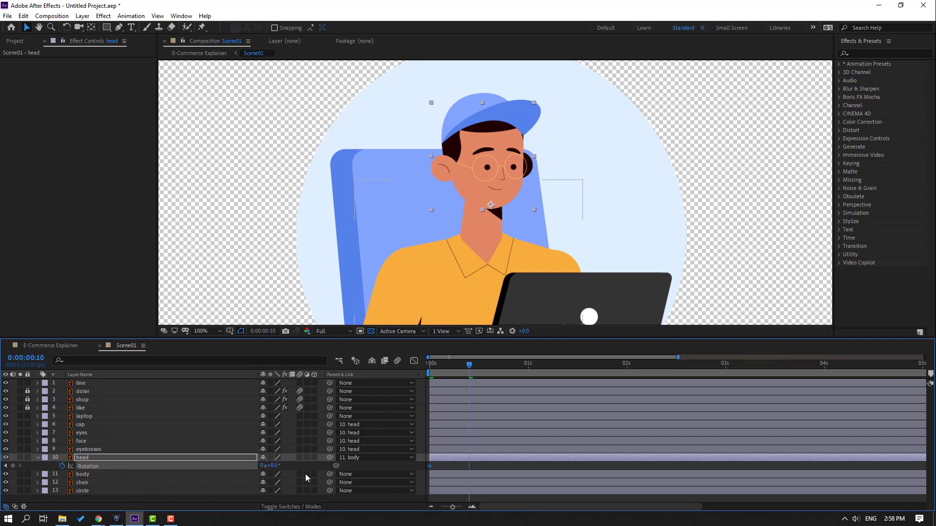
{"action": "left_click_drag", "start_coordinate": [272, 466], "coordinate": [280, 466]}
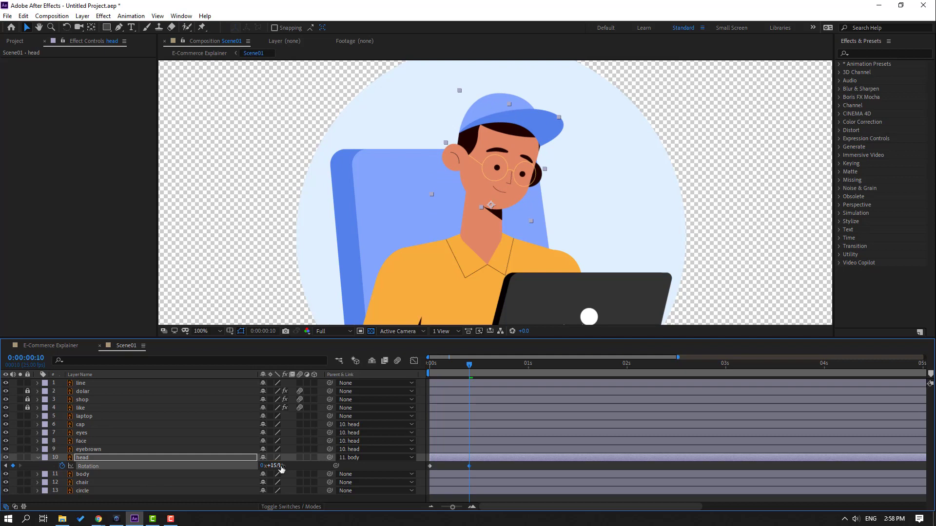
{"action": "key", "text": "minus"}
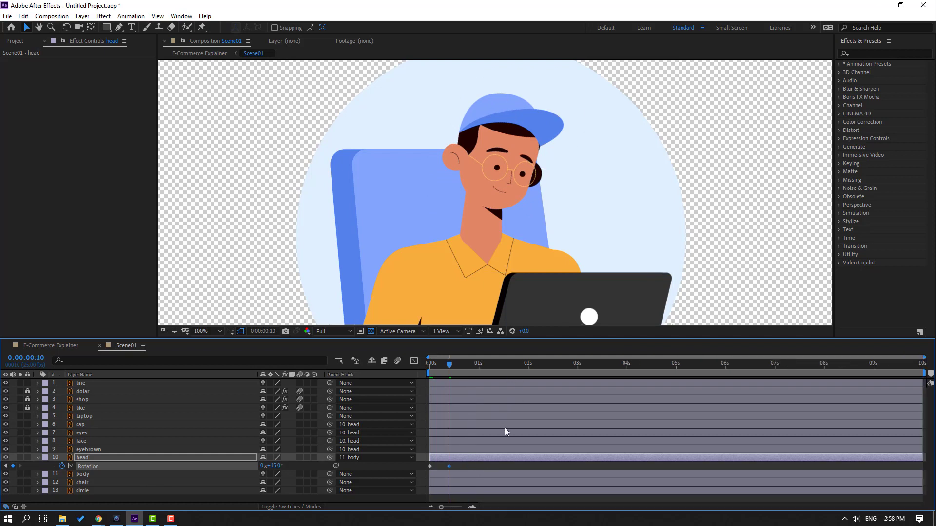
{"action": "key", "text": "space"}
- Shift both Rotation keys a few frames later and apply Easy Ease In
{"action": "left_click_drag", "start_coordinate": [422, 472], "coordinate": [463, 466]}
{"action": "right_click", "coordinate": [463, 466]}
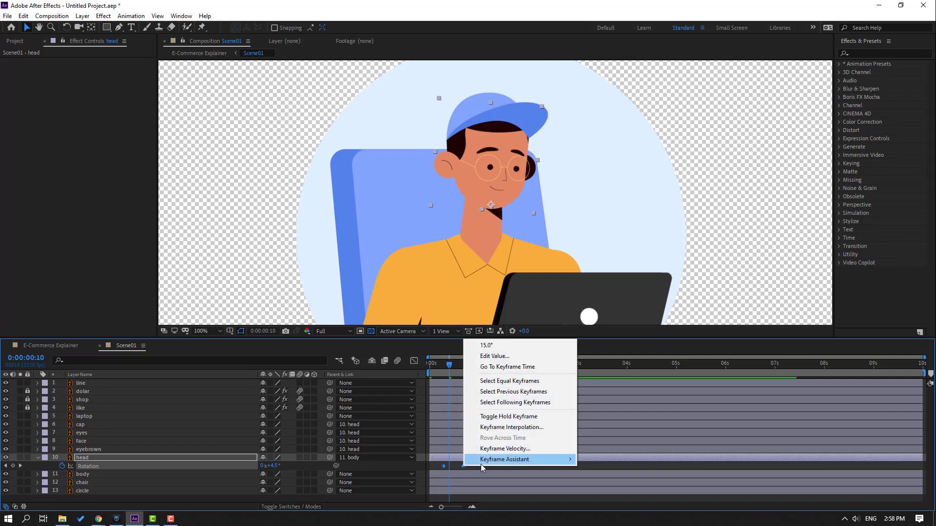
{"action": "mouse_move", "coordinate": [517, 459]}
{"action": "left_click", "coordinate": [620, 405]}
{"action": "left_click", "coordinate": [507, 469]}
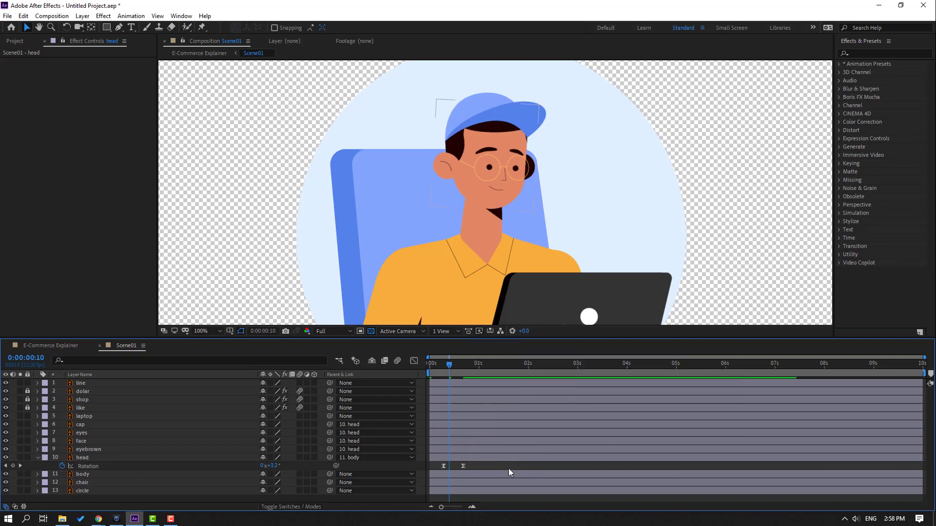
{"action": "key", "text": "space"}
{"action": "left_click", "coordinate": [444, 365]}
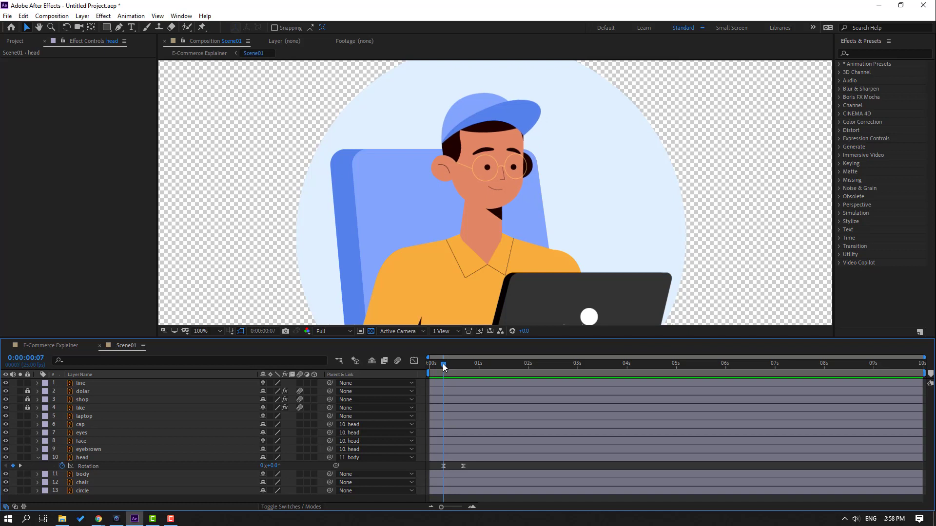
{"action": "left_click", "coordinate": [80, 459]}
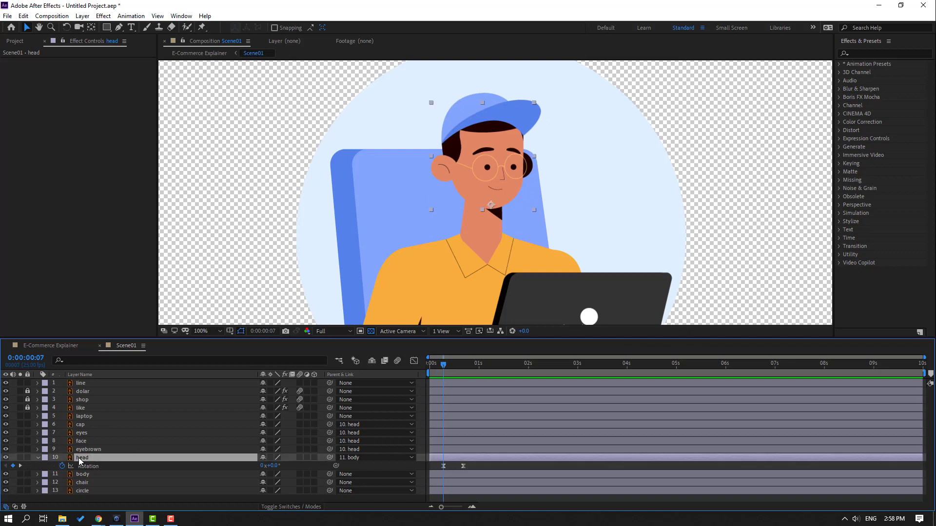
- Keyframe the head's Position, dipping Y to 61.7 at frame 12 and restoring 50.7 at 17
{"action": "key", "text": "shift+p"}
{"action": "left_click", "coordinate": [63, 466]}
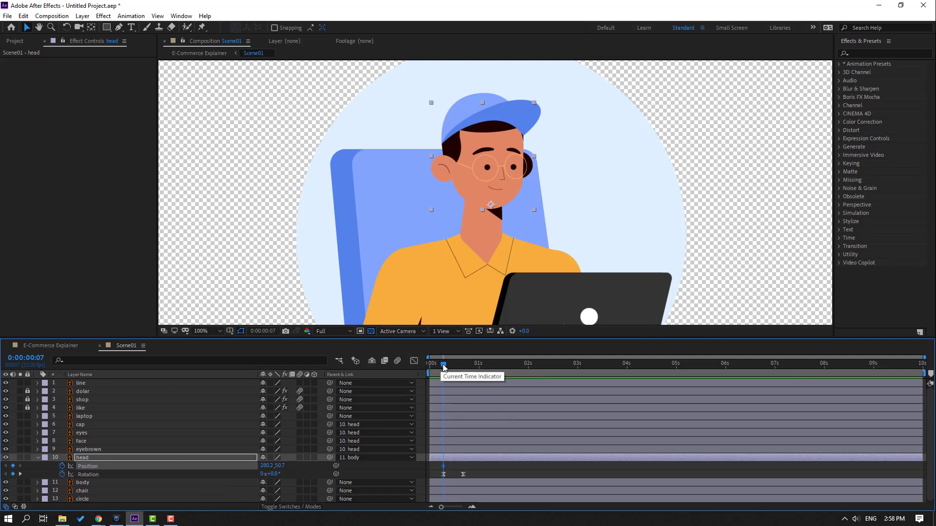
{"action": "left_click_drag", "start_coordinate": [443, 365], "coordinate": [456, 366]}
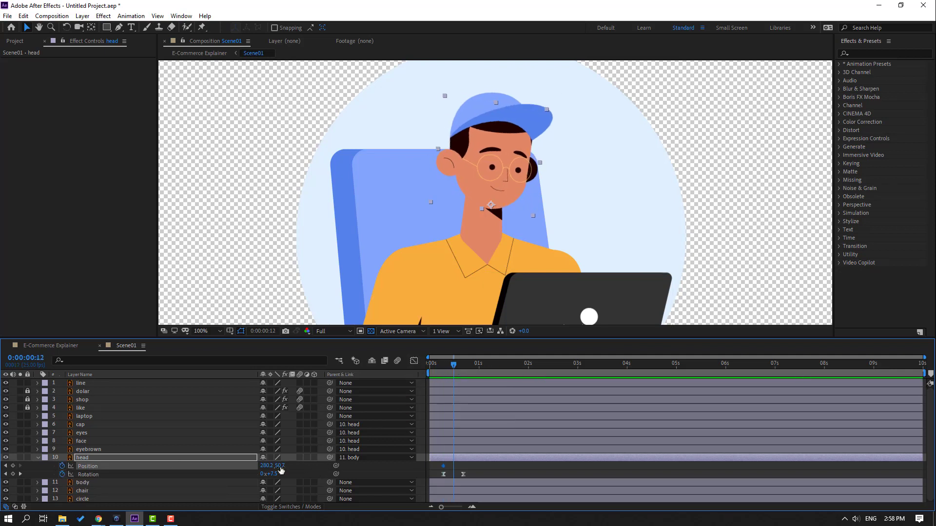
{"action": "left_click_drag", "start_coordinate": [282, 466], "coordinate": [284, 466]}
{"action": "left_click_drag", "start_coordinate": [460, 368], "coordinate": [463, 366]}
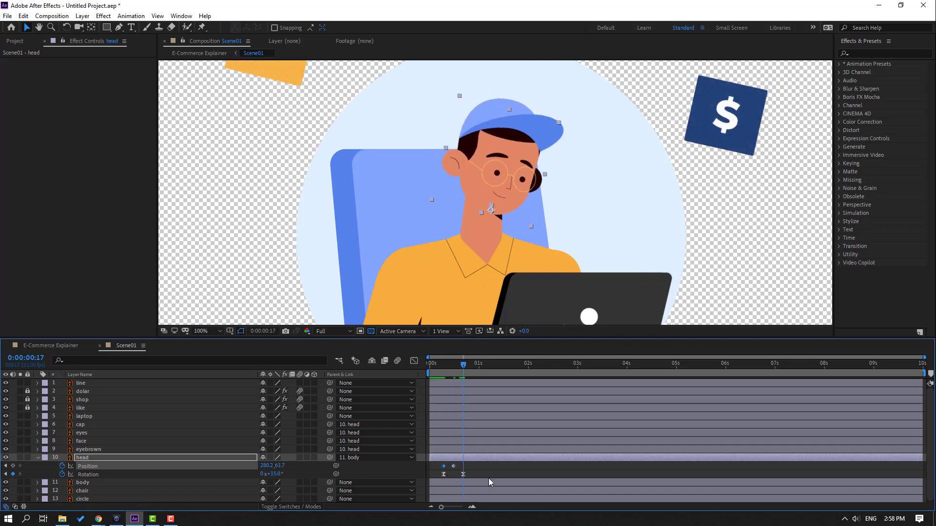
{"action": "key", "text": "ctrl+v"}
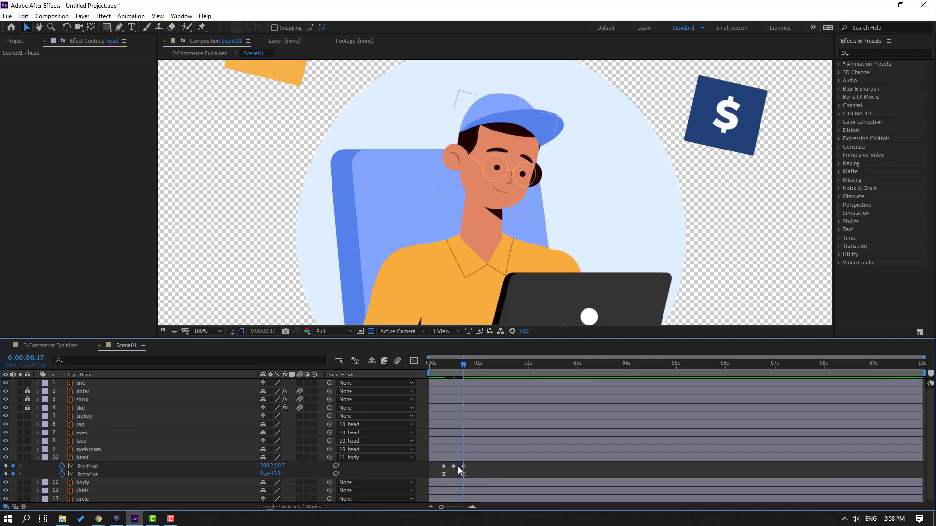
- Apply Easy Ease to all the head's Position keyframes and preview the bob
{"action": "right_click", "coordinate": [444, 466]}
{"action": "mouse_move", "coordinate": [526, 458]}
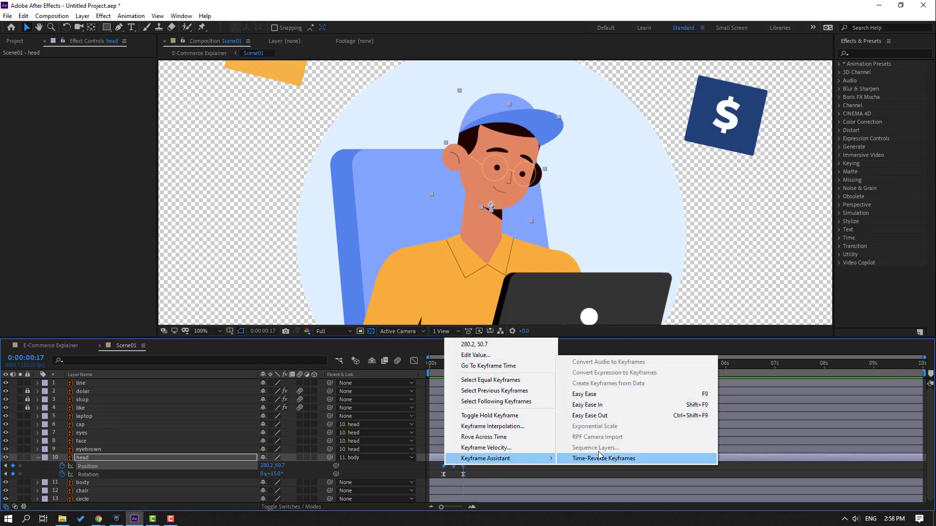
{"action": "left_click", "coordinate": [597, 394]}
{"action": "left_click", "coordinate": [502, 472]}
{"action": "key", "text": "space"}
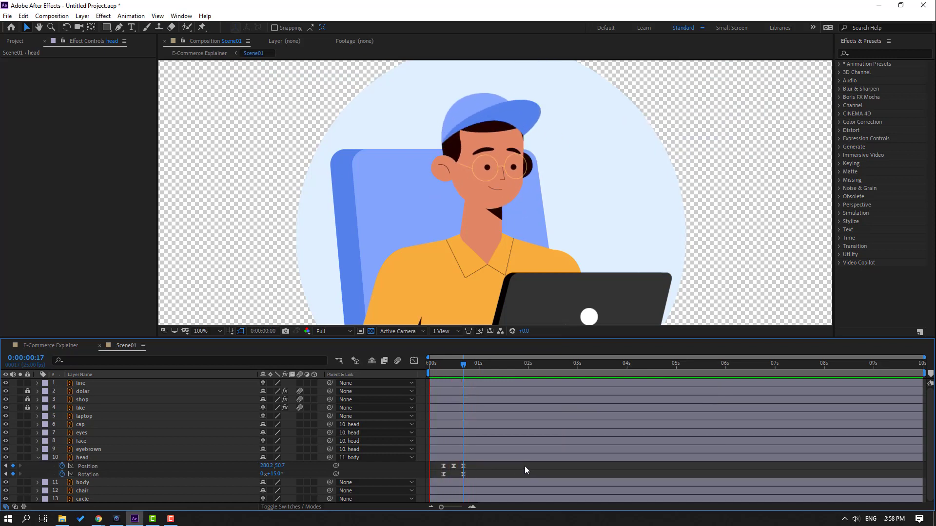
{"action": "left_click_drag", "start_coordinate": [474, 363], "coordinate": [493, 376]}
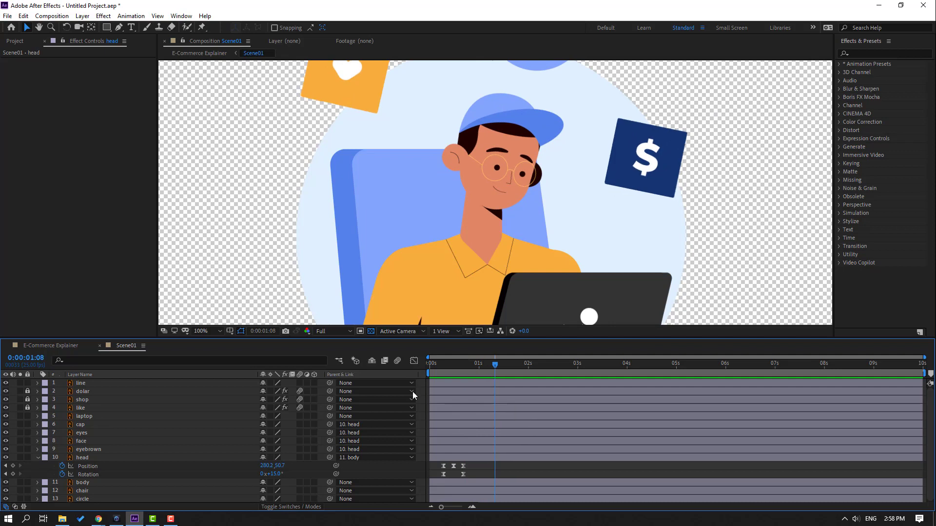
- Add a head Rotation key, then set -10° ten frames later
{"action": "left_click", "coordinate": [13, 473]}
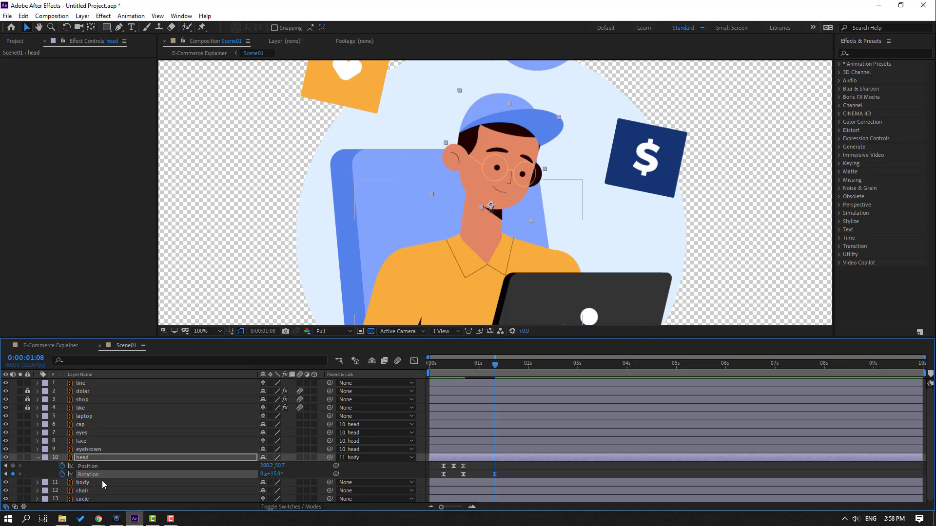
{"action": "key", "text": "shift+Page_Down"}
{"action": "left_click", "coordinate": [276, 474]}
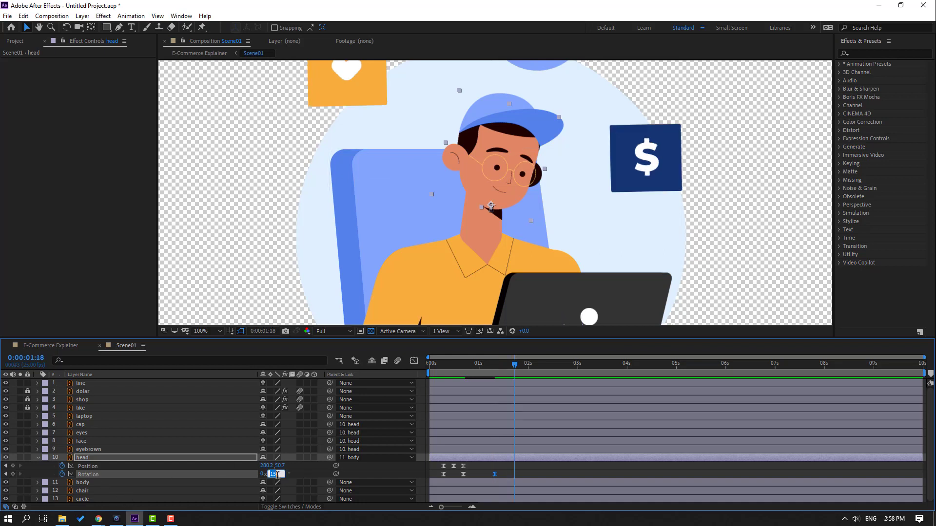
{"action": "type", "text": "-10"}
{"action": "key", "text": "Return"}
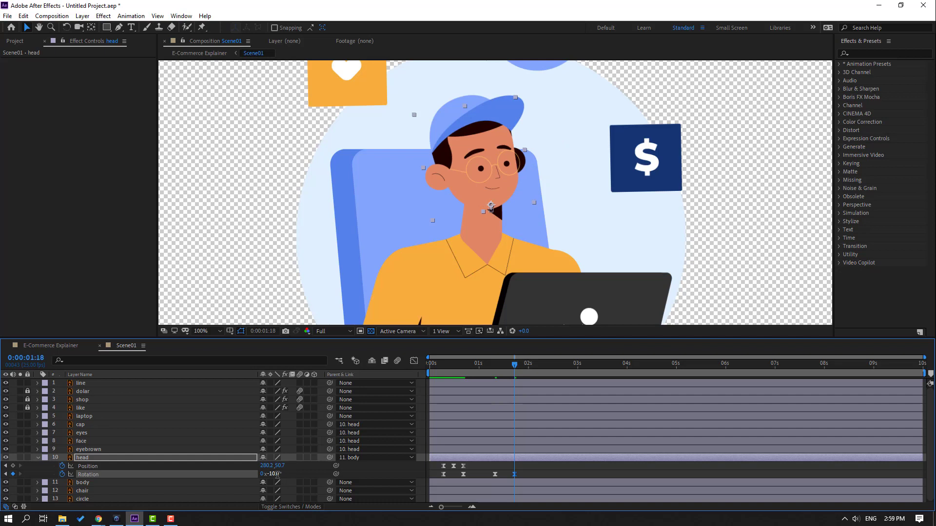
- Shift the three Position keys earlier and add a 0° Rotation key
{"action": "left_click_drag", "start_coordinate": [471, 469], "coordinate": [430, 461]}
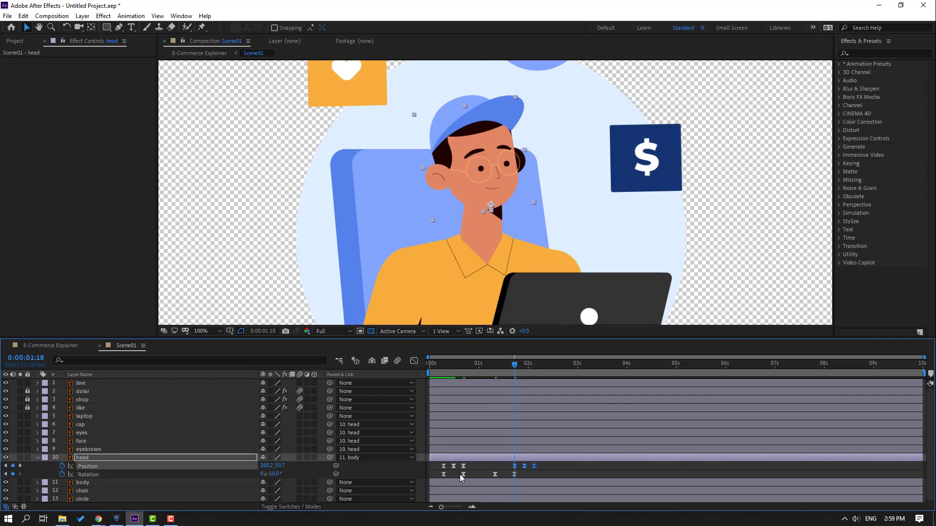
{"action": "left_click_drag", "start_coordinate": [524, 466], "coordinate": [505, 469]}
{"action": "left_click_drag", "start_coordinate": [495, 370], "coordinate": [540, 374]}
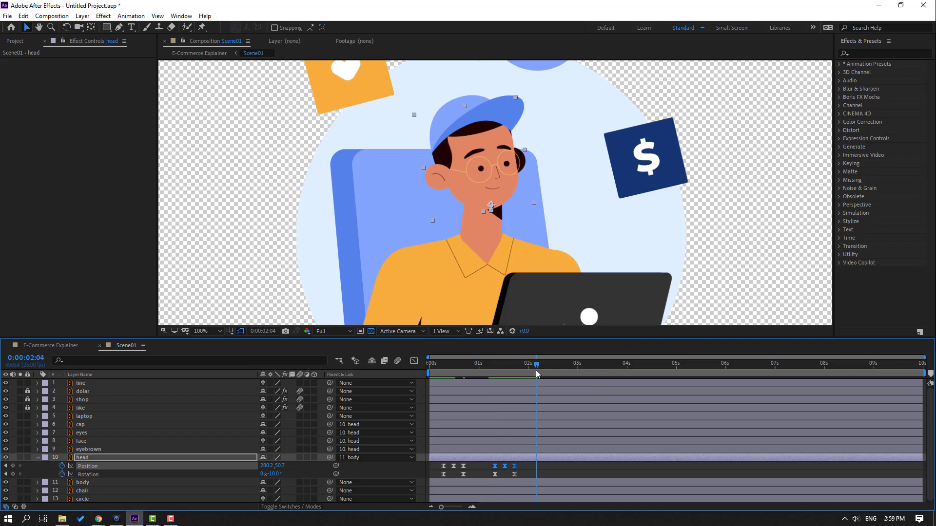
{"action": "left_click", "coordinate": [13, 474]}
- Copy the Position bounce keys and paste them near 2:16, nudging them slightly earlier
{"action": "left_click_drag", "start_coordinate": [552, 369], "coordinate": [561, 369]}
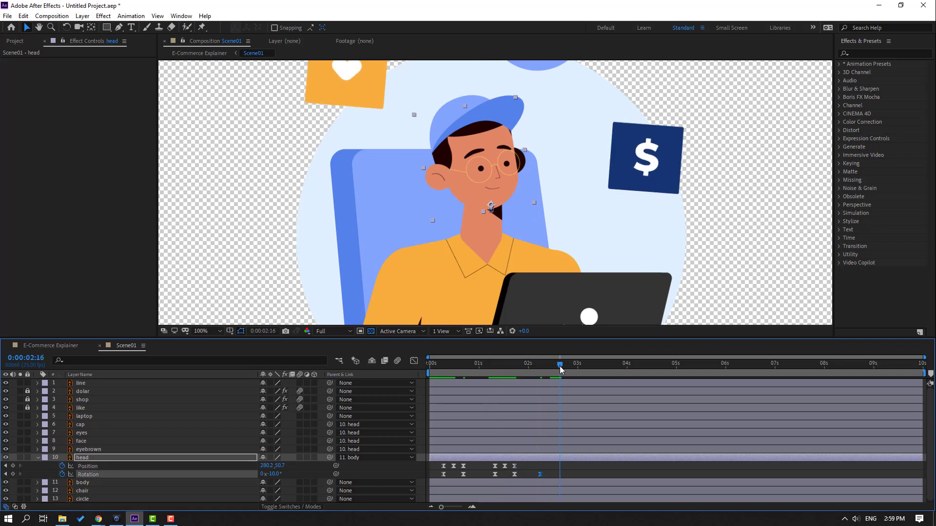
{"action": "left_click", "coordinate": [443, 475]}
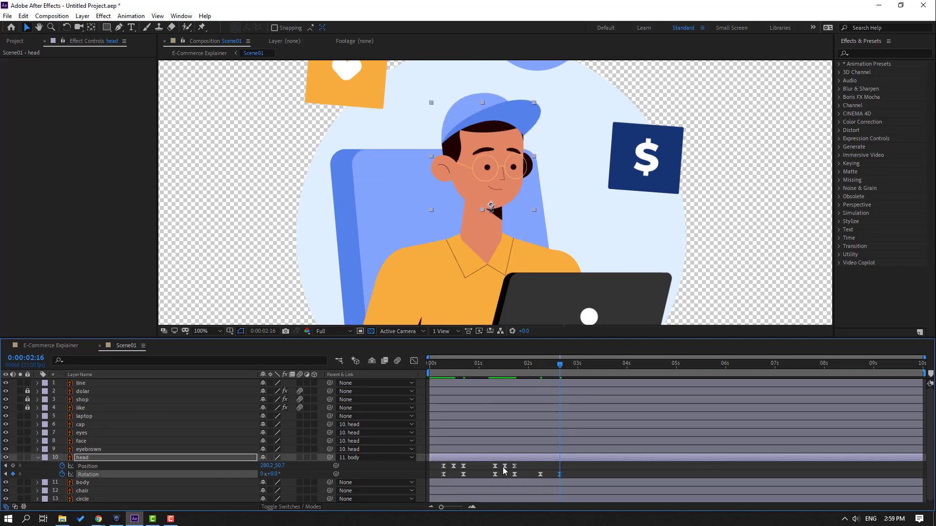
{"action": "left_click_drag", "start_coordinate": [523, 465], "coordinate": [481, 463]}
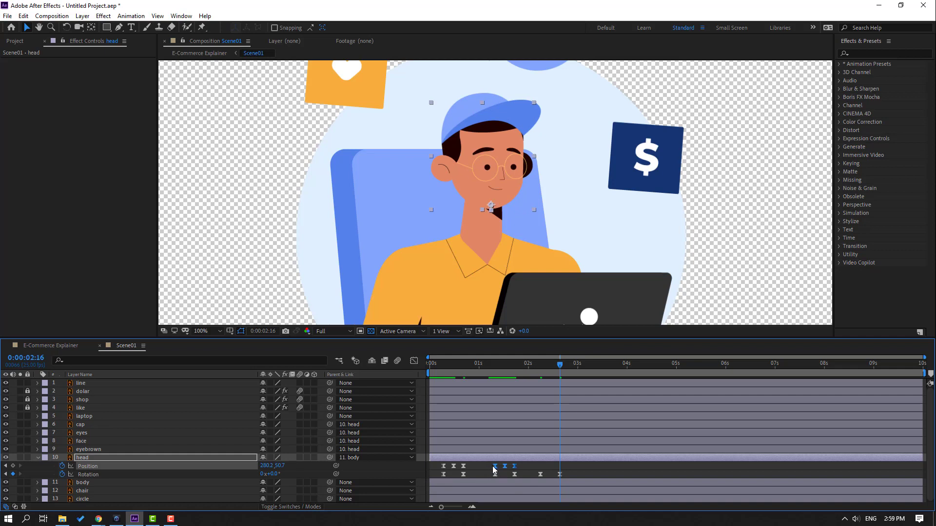
{"action": "key", "text": "ctrl+c"}
{"action": "key", "text": "ctrl+v"}
{"action": "left_click_drag", "start_coordinate": [571, 469], "coordinate": [552, 469]}
- Scrub through the repeated head nod to check it, then return to the start
{"action": "left_click", "coordinate": [537, 369]}
{"action": "left_click_drag", "start_coordinate": [540, 370], "coordinate": [563, 370]}
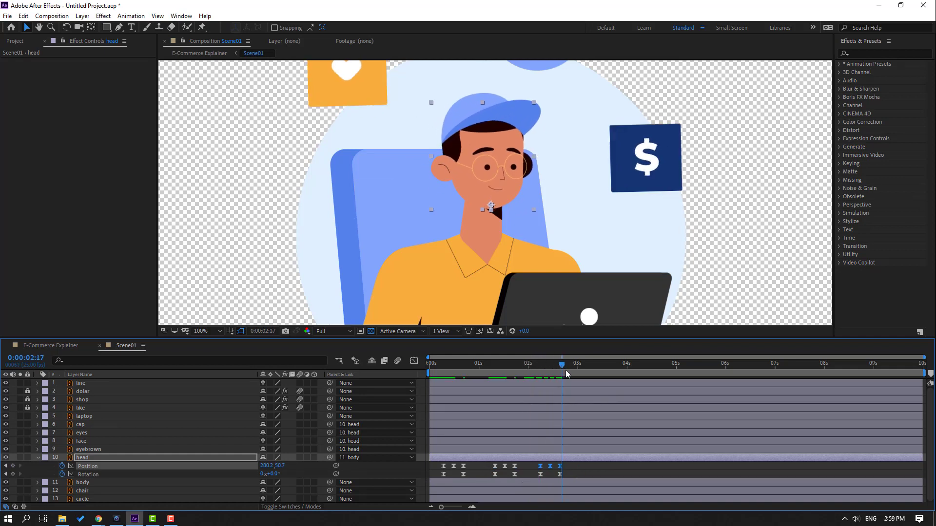
{"action": "scroll", "coordinate": [575, 267], "scroll_direction": "down", "scroll_amount": 4}
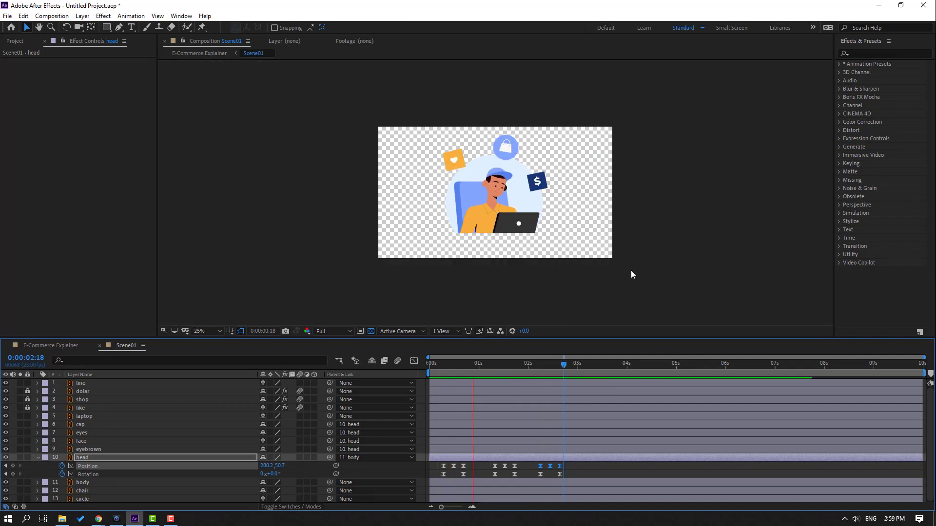
{"action": "scroll", "coordinate": [620, 277], "scroll_direction": "up", "scroll_amount": 2}
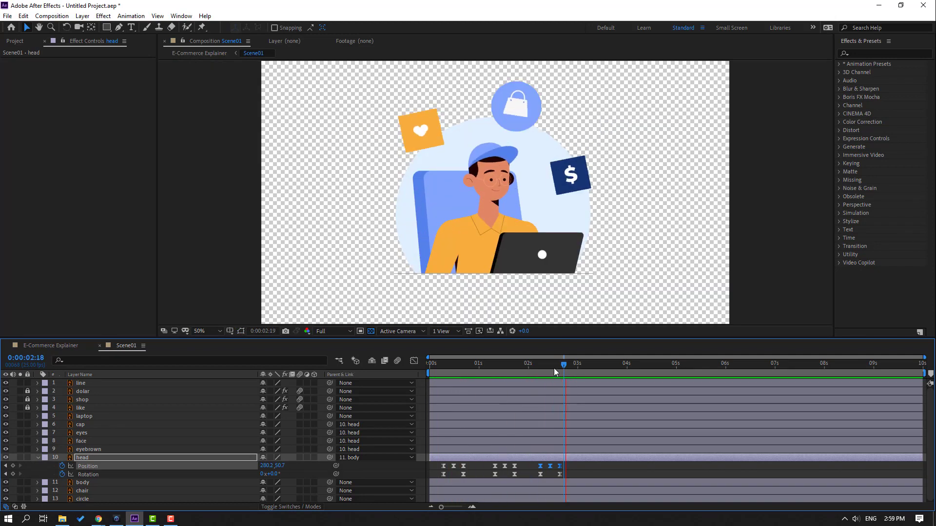
{"action": "key", "text": "Home"}
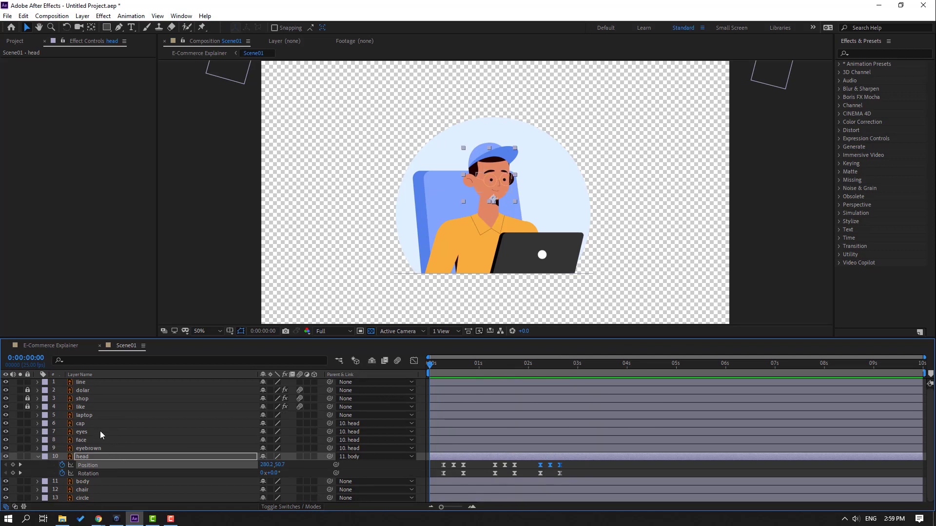
- Solo the line layer and frame it on a black background
{"action": "left_click", "coordinate": [81, 385]}
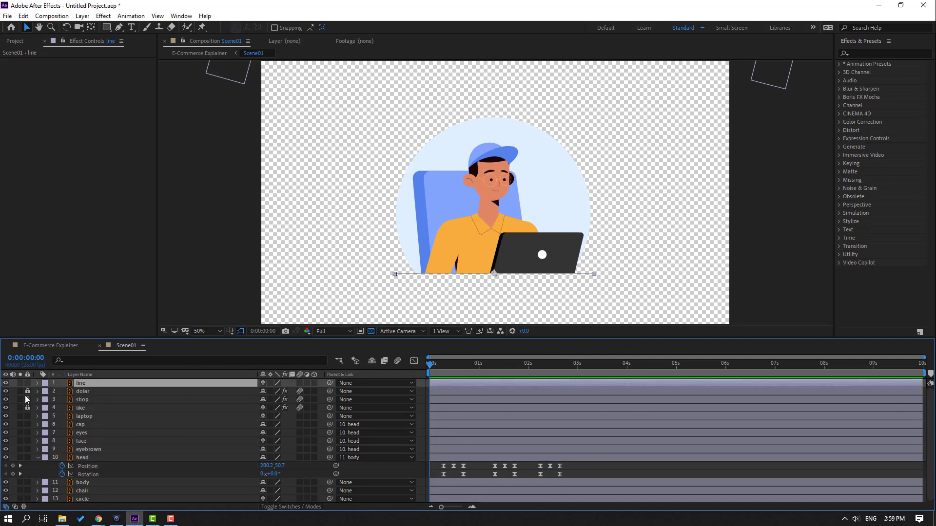
{"action": "left_click", "coordinate": [20, 383]}
{"action": "scroll", "coordinate": [470, 233], "scroll_direction": "up", "scroll_amount": 4}
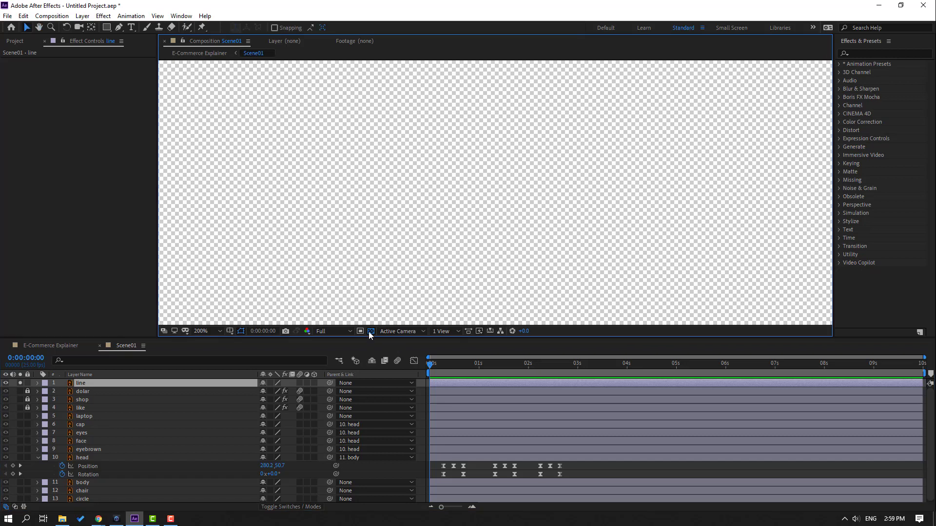
{"action": "left_click", "coordinate": [371, 331]}
{"action": "scroll", "coordinate": [419, 296], "scroll_direction": "down", "scroll_amount": 2}
{"action": "left_click_drag", "start_coordinate": [393, 303], "coordinate": [431, 239]}
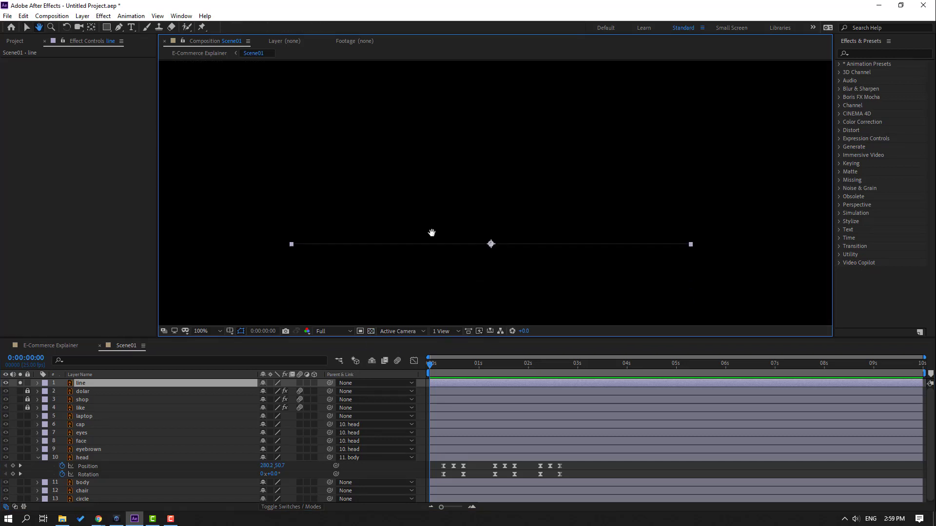
{"action": "left_click", "coordinate": [593, 468]}
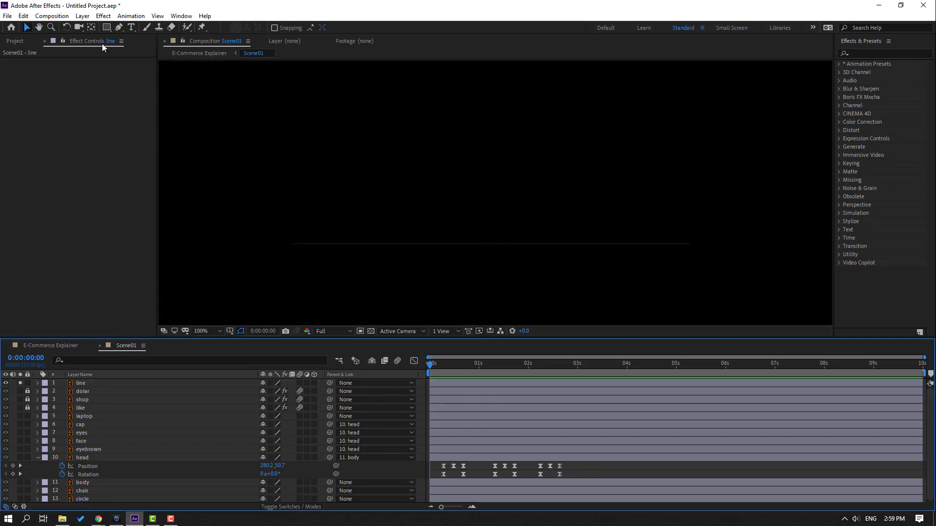
- Draw a new horizontal line across the scene with the Pen tool
{"action": "left_click", "coordinate": [119, 27]}
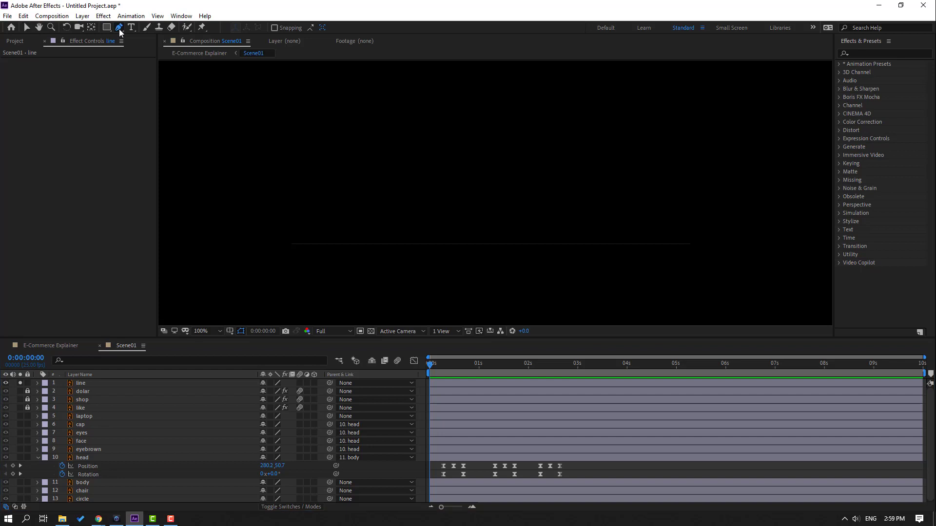
{"action": "left_click", "coordinate": [292, 252]}
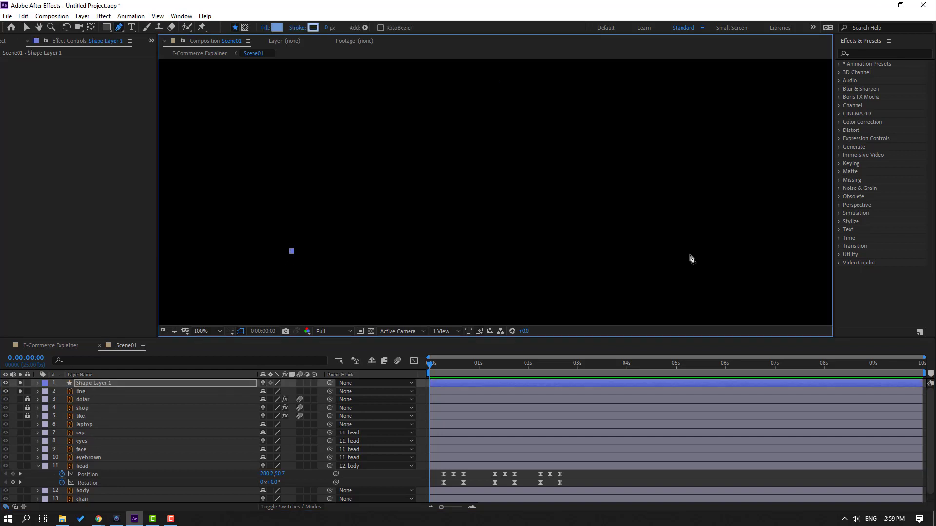
{"action": "left_click", "coordinate": [689, 251]}
{"action": "left_click", "coordinate": [27, 27]}
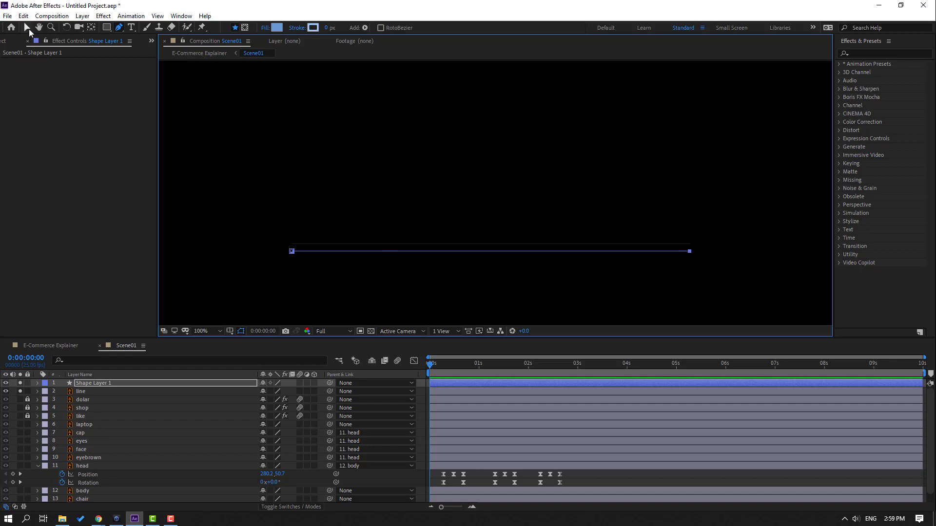
- Set the new shape's Fill to None and its stroke width to 3 px
{"action": "left_click", "coordinate": [342, 27]}
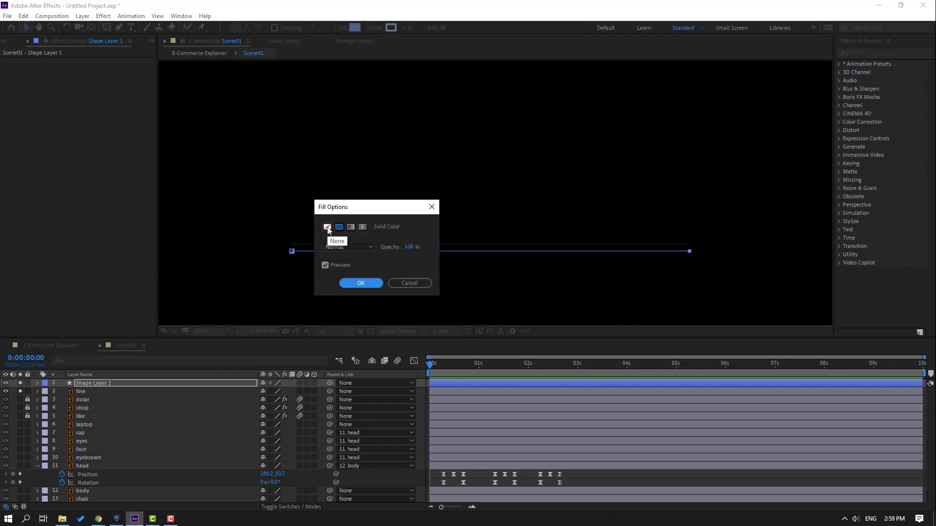
{"action": "left_click", "coordinate": [327, 227]}
{"action": "left_click", "coordinate": [365, 283]}
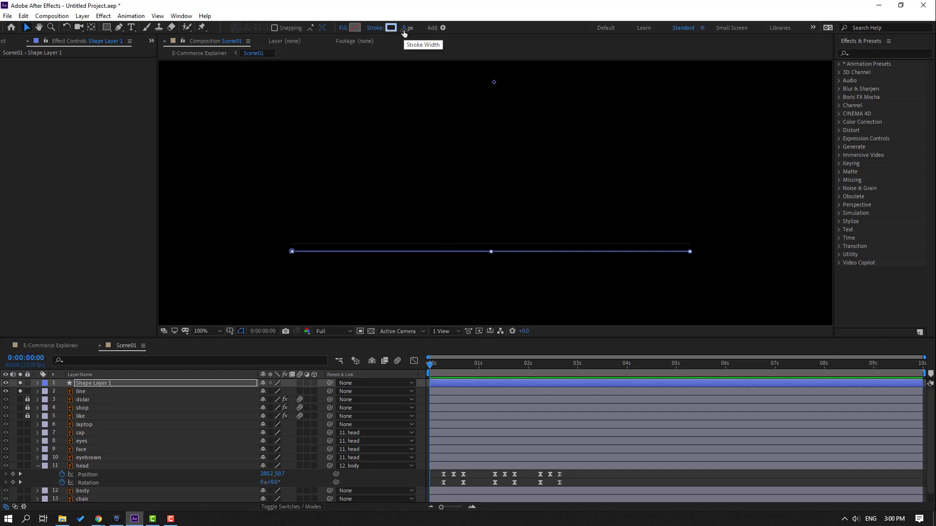
{"action": "left_click_drag", "start_coordinate": [404, 33], "coordinate": [406, 29]}
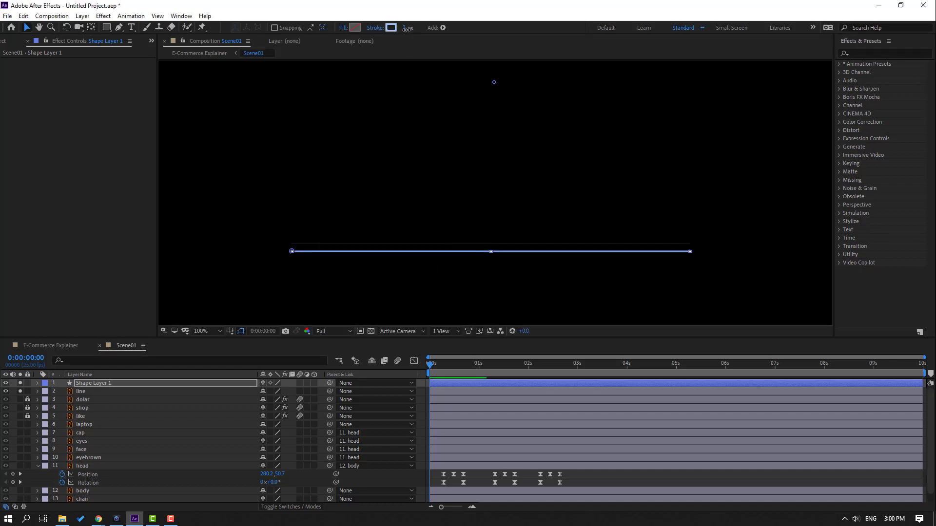
{"action": "left_click", "coordinate": [420, 373]}
- Change Shape Layer 1's stroke colour to dark blue
{"action": "scroll", "coordinate": [309, 231], "scroll_direction": "up", "scroll_amount": 4}
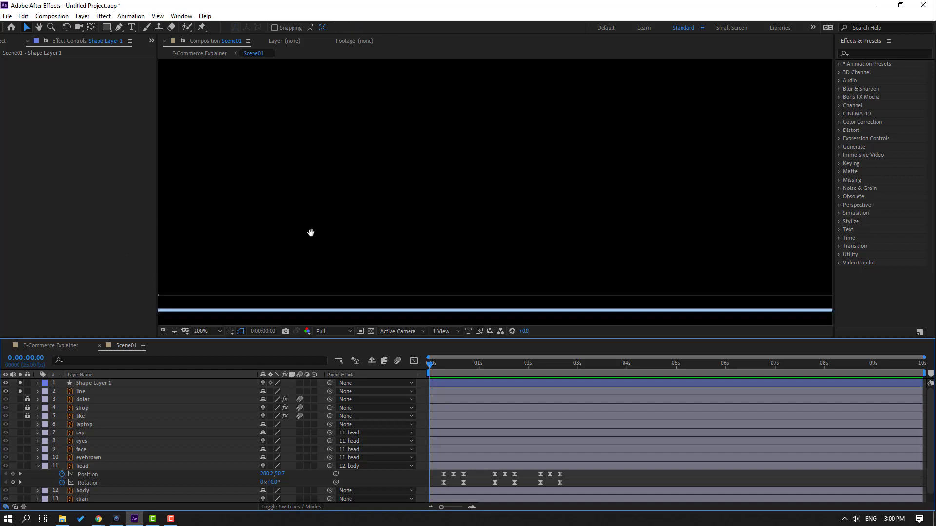
{"action": "left_click", "coordinate": [84, 385]}
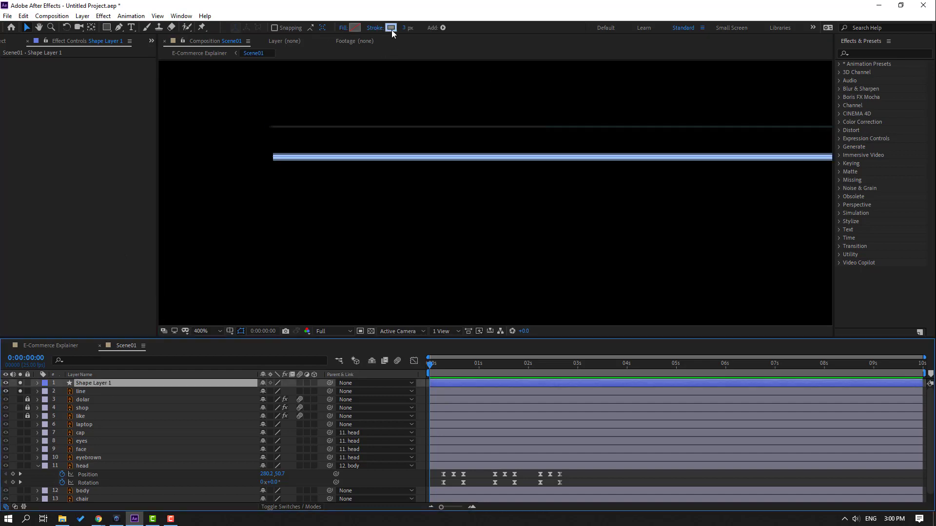
{"action": "left_click", "coordinate": [391, 30]}
{"action": "mouse_move", "coordinate": [572, 367]}
{"action": "left_mouse_down"}
{"action": "mouse_move", "coordinate": [578, 419]}
{"action": "mouse_move", "coordinate": [617, 453]}
{"action": "left_mouse_up"}
{"action": "left_click", "coordinate": [747, 355]}
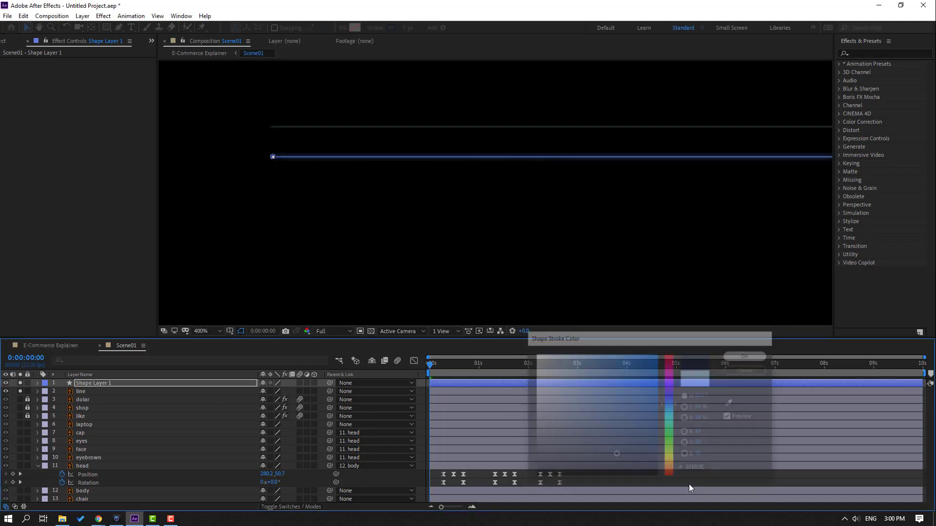
{"action": "left_click", "coordinate": [463, 398]}
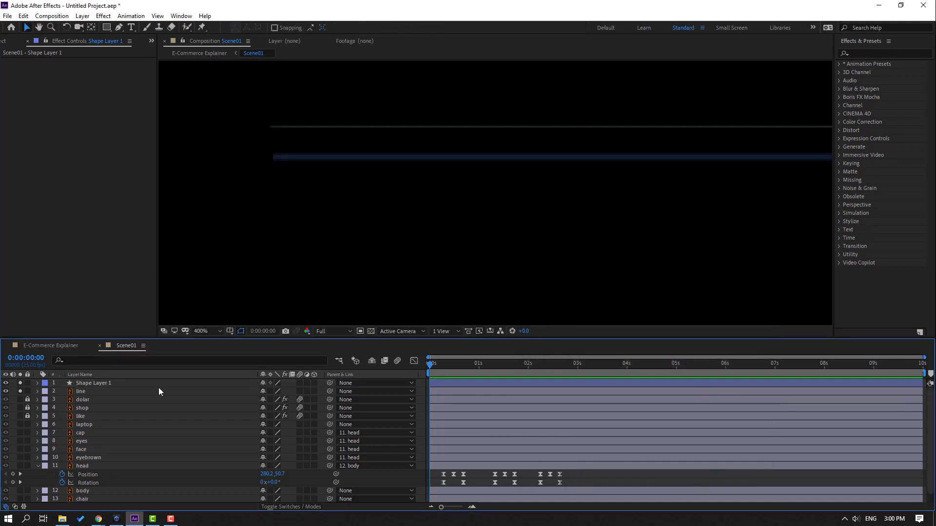
- Delete the old line layer, rename Shape Layer 1 to 'line', and unsolo
{"action": "left_click", "coordinate": [83, 391]}
{"action": "key", "text": "Delete"}
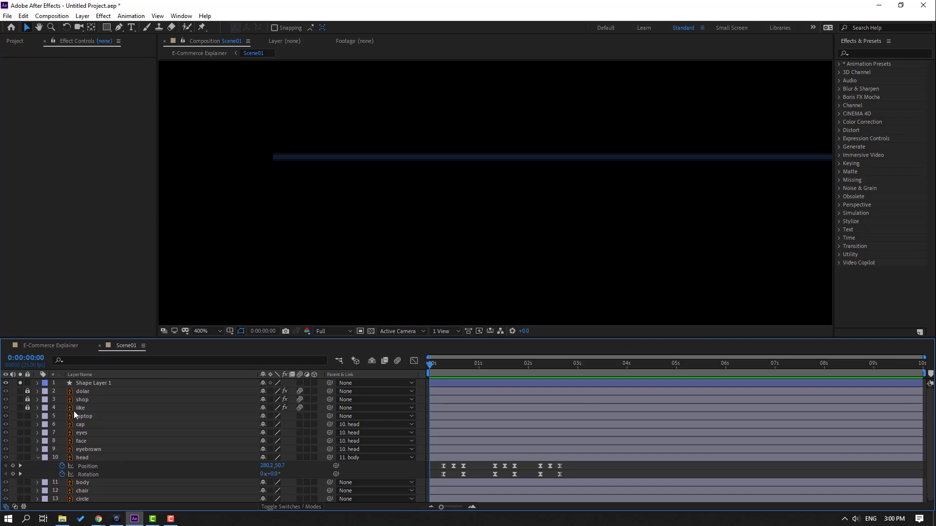
{"action": "left_click", "coordinate": [87, 384]}
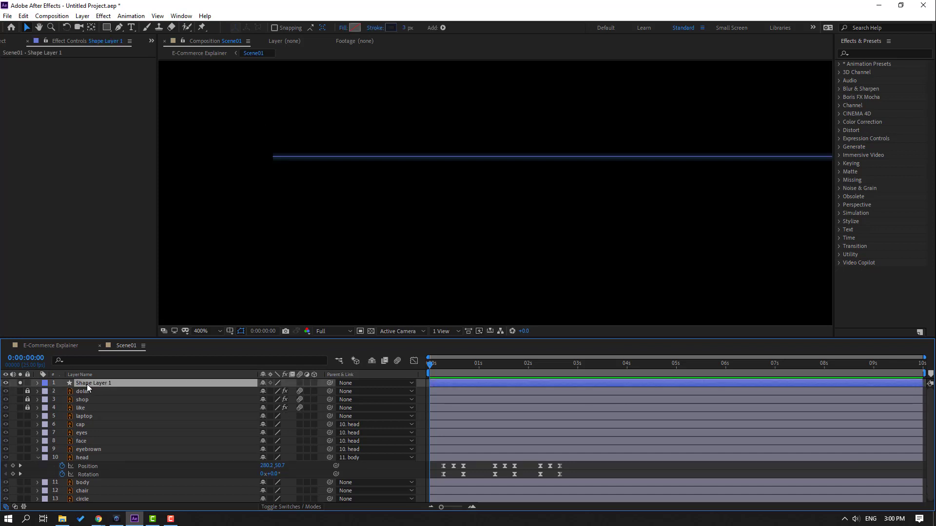
{"action": "key", "text": "Return"}
{"action": "type", "text": "line"}
{"action": "key", "text": "Return"}
{"action": "left_click", "coordinate": [21, 384]}
{"action": "scroll", "coordinate": [497, 306], "scroll_direction": "down", "scroll_amount": 4}
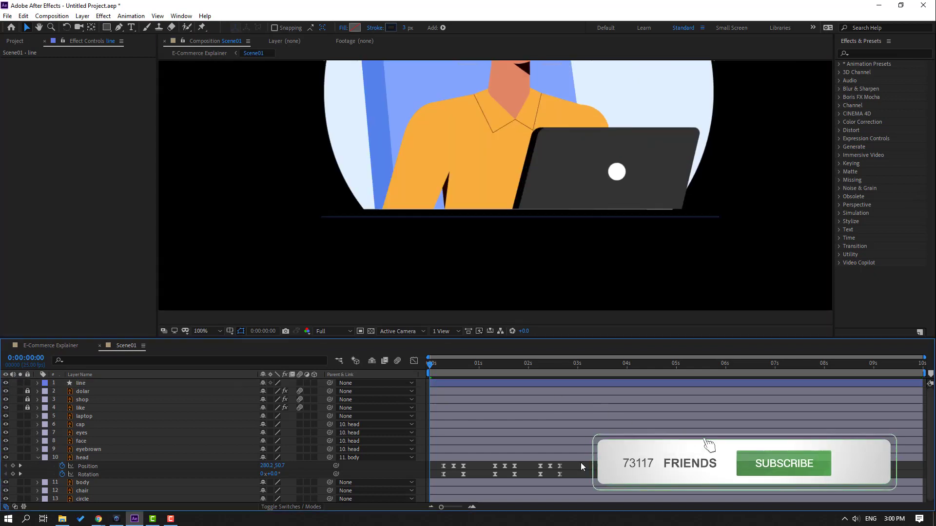
- Nudge the line up to the figure's bottom edge and add Trim Paths to it
{"action": "left_click", "coordinate": [358, 308]}
{"action": "key", "text": "period"}
{"action": "left_click", "coordinate": [90, 385]}
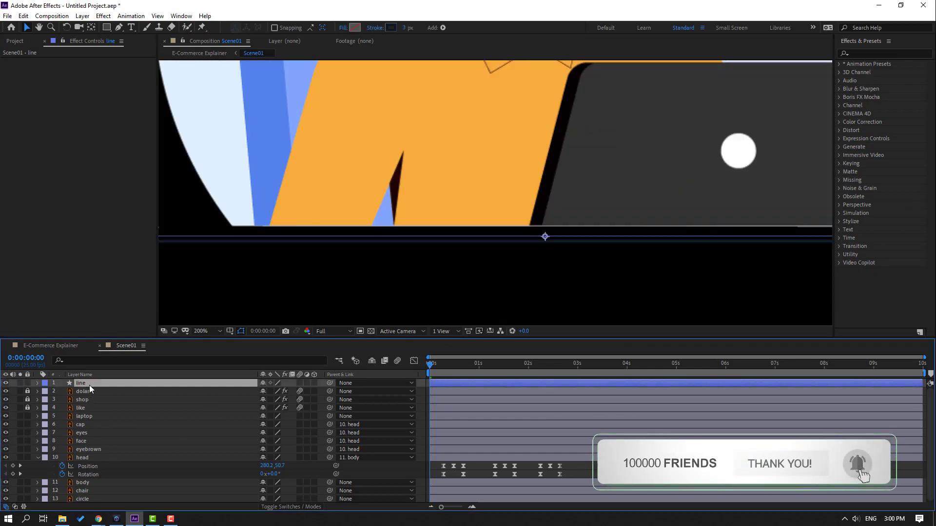
{"action": "key", "text": "Up"}
{"action": "key", "text": "Up"}
{"action": "key", "text": "Up"}
{"action": "key", "text": "Up"}
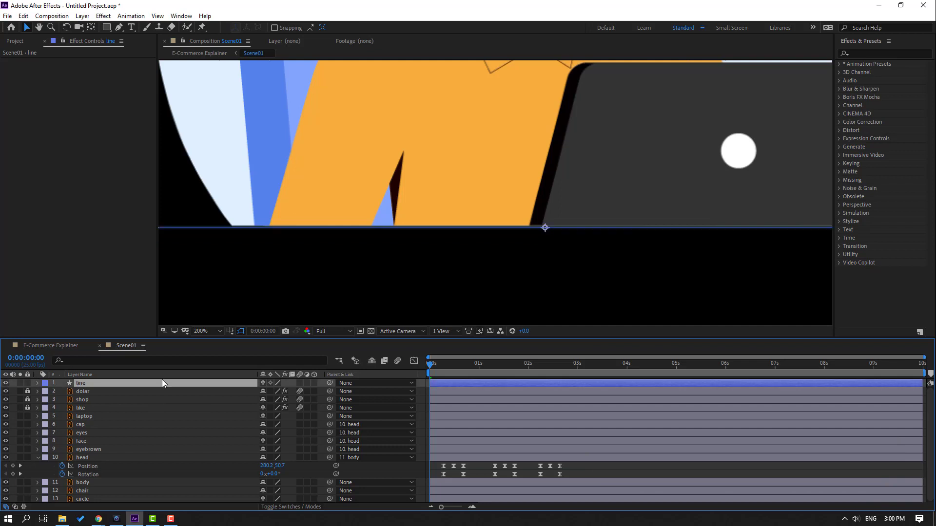
{"action": "left_click", "coordinate": [443, 28]}
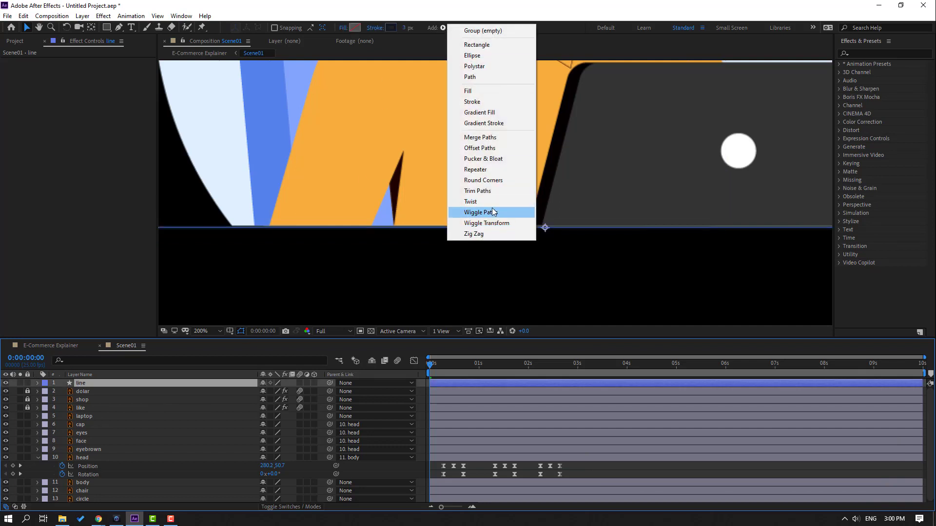
{"action": "left_click", "coordinate": [477, 191]}
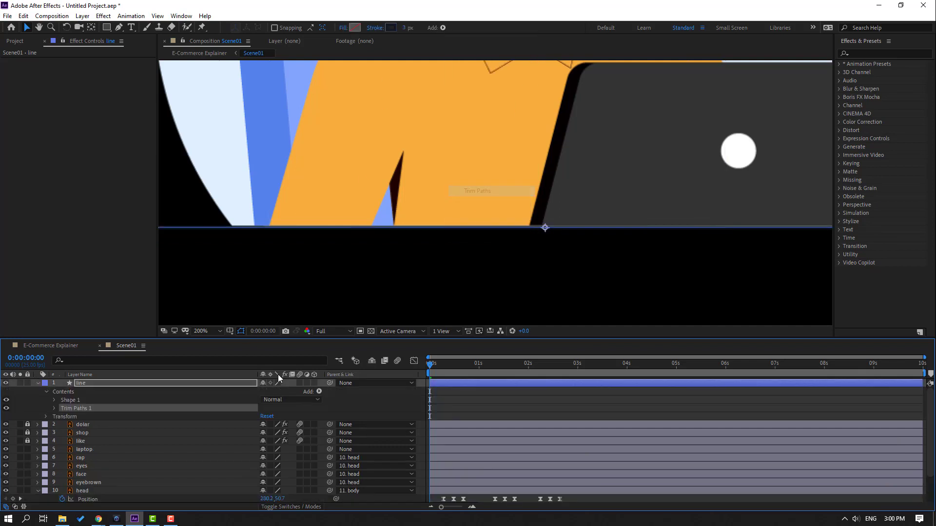
- Keyframe Trim Paths End from 0% at the start to 100% at frame 10
{"action": "left_click", "coordinate": [54, 409]}
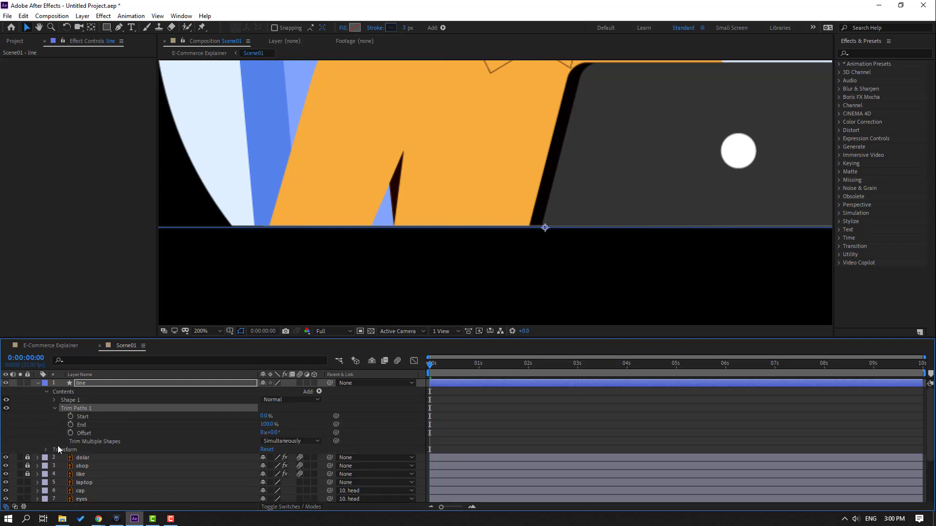
{"action": "left_click_drag", "start_coordinate": [268, 426], "coordinate": [172, 434]}
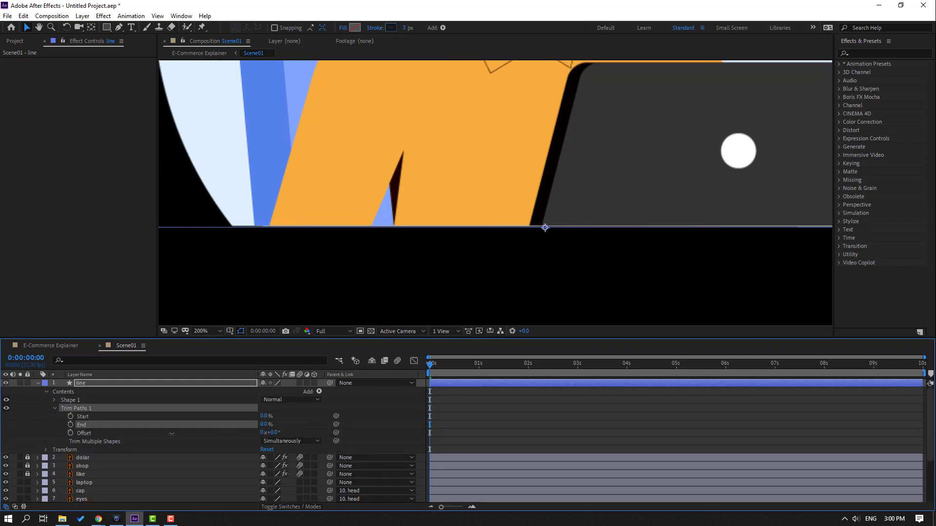
{"action": "key", "text": "comma"}
{"action": "key", "text": "comma"}
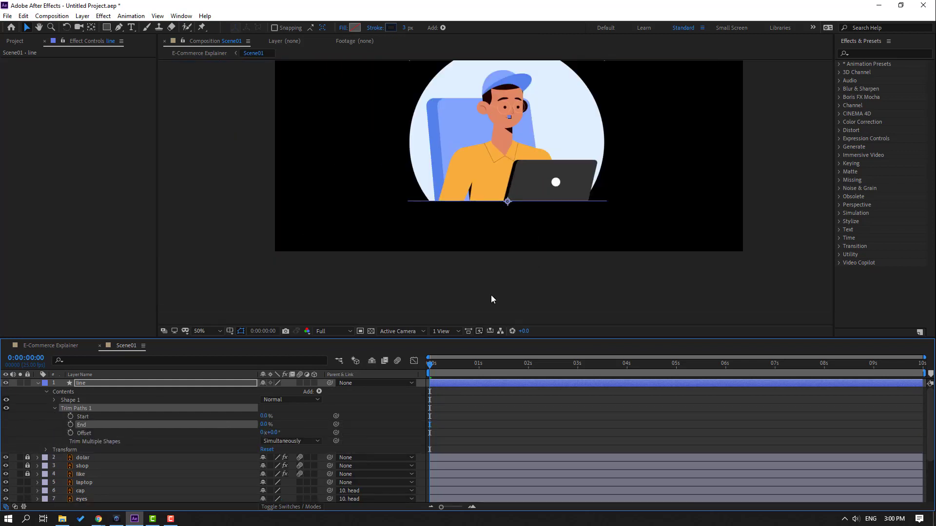
{"action": "left_click", "coordinate": [70, 425]}
{"action": "left_click_drag", "start_coordinate": [431, 367], "coordinate": [449, 367]}
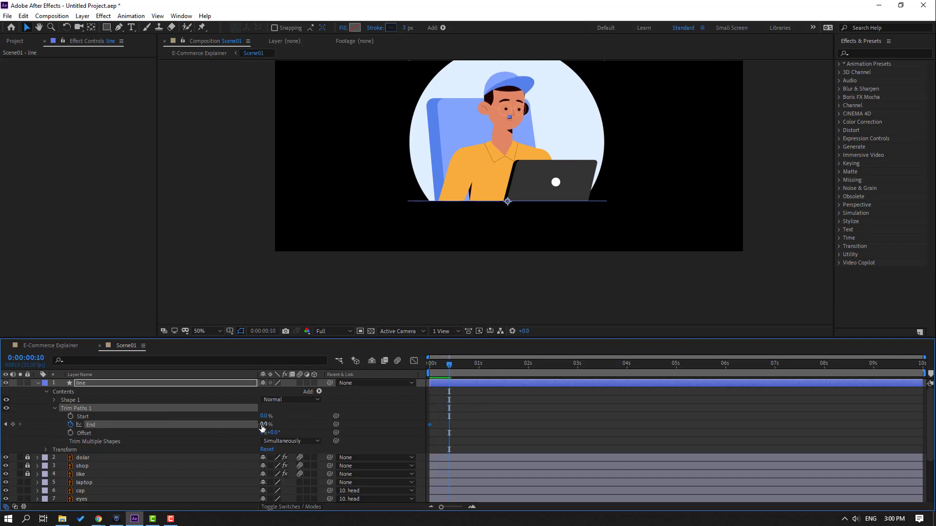
{"action": "left_click_drag", "start_coordinate": [262, 424], "coordinate": [425, 432]}
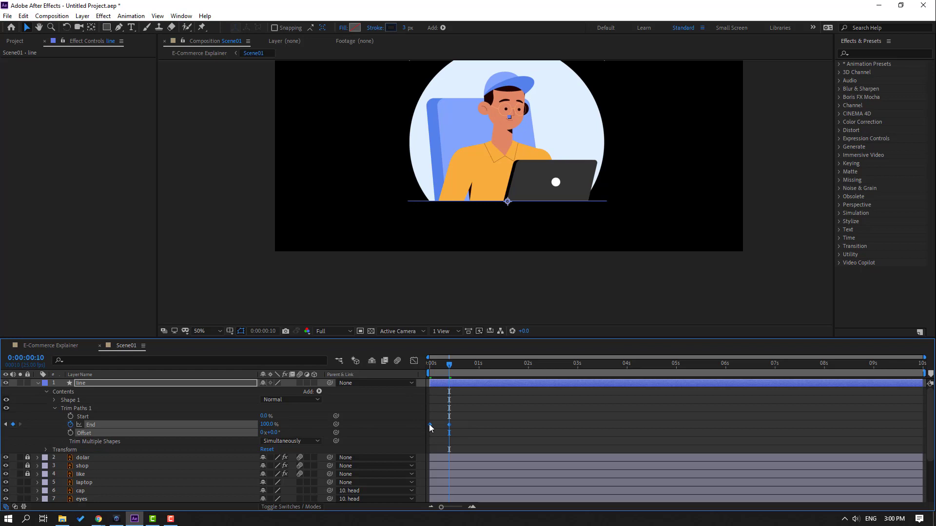
- Apply Easy Ease to both End keyframes and preview the draw-on
{"action": "right_click", "coordinate": [430, 428]}
{"action": "mouse_move", "coordinate": [490, 416]}
{"action": "left_click", "coordinate": [572, 437]}
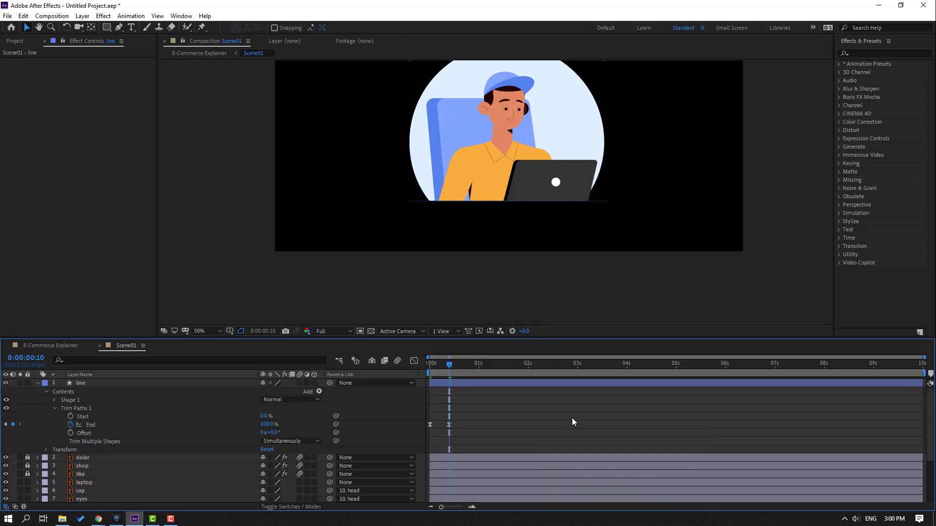
{"action": "key", "text": "space"}
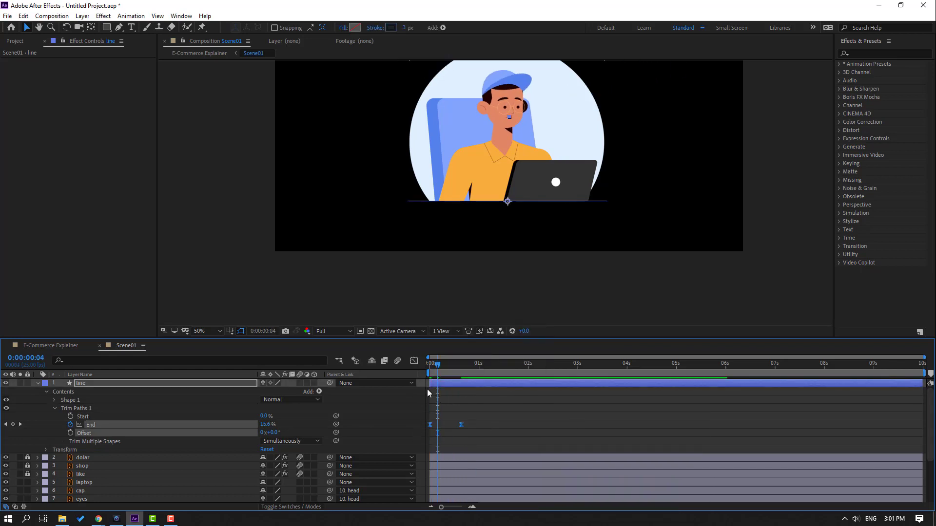
- Adjust the End keyframe influence in the speed graph so the line starts fast
{"action": "left_click", "coordinate": [414, 360]}
{"action": "left_click", "coordinate": [461, 480]}
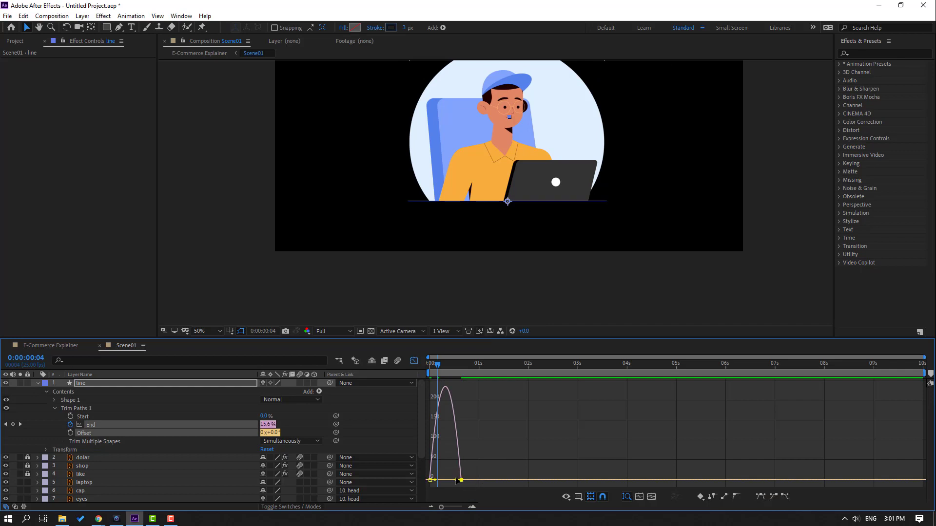
{"action": "left_click_drag", "start_coordinate": [451, 480], "coordinate": [435, 480]}
{"action": "key", "text": "space"}
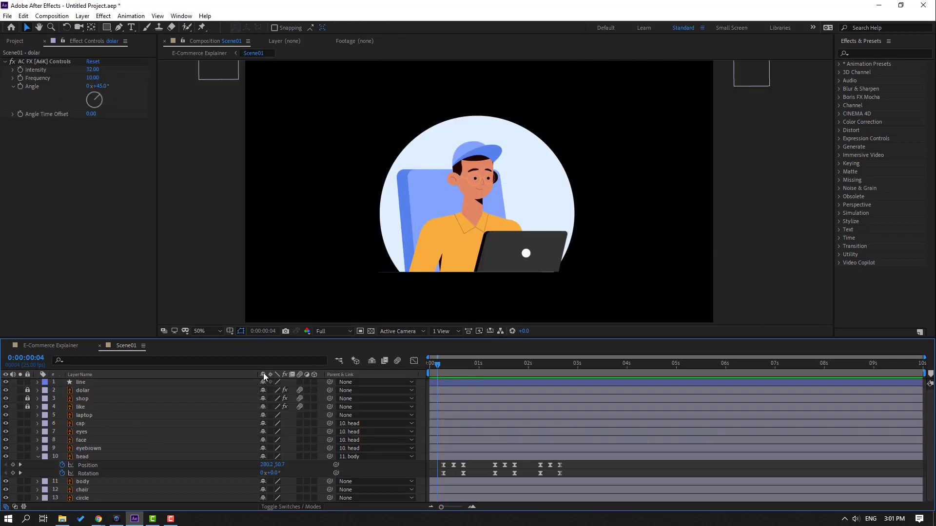
- Pre-compose the cap, eyes, face, eyebrown, head and body layers as CHARACTER
{"action": "left_click", "coordinate": [83, 426]}
{"action": "left_click", "coordinate": [85, 433], "text": "ctrl"}
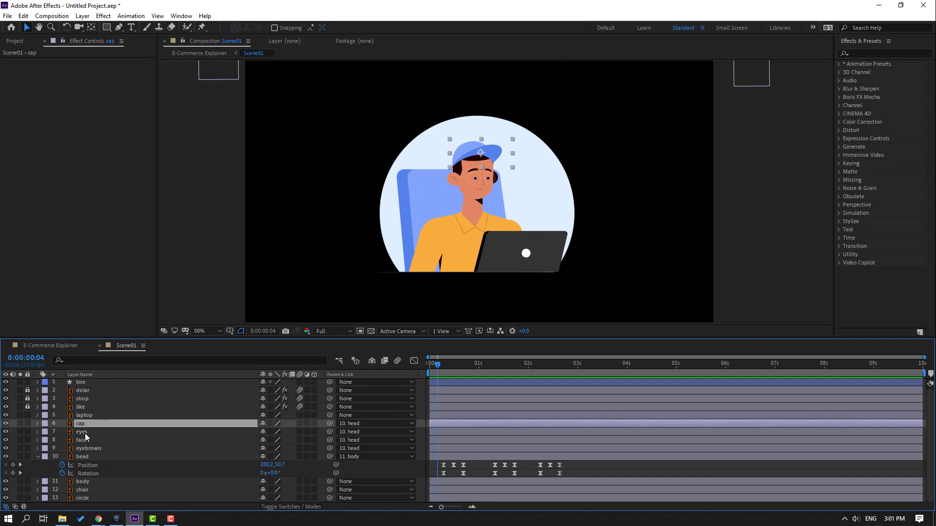
{"action": "left_click", "coordinate": [80, 440], "text": "ctrl"}
{"action": "left_click", "coordinate": [94, 448], "text": "ctrl"}
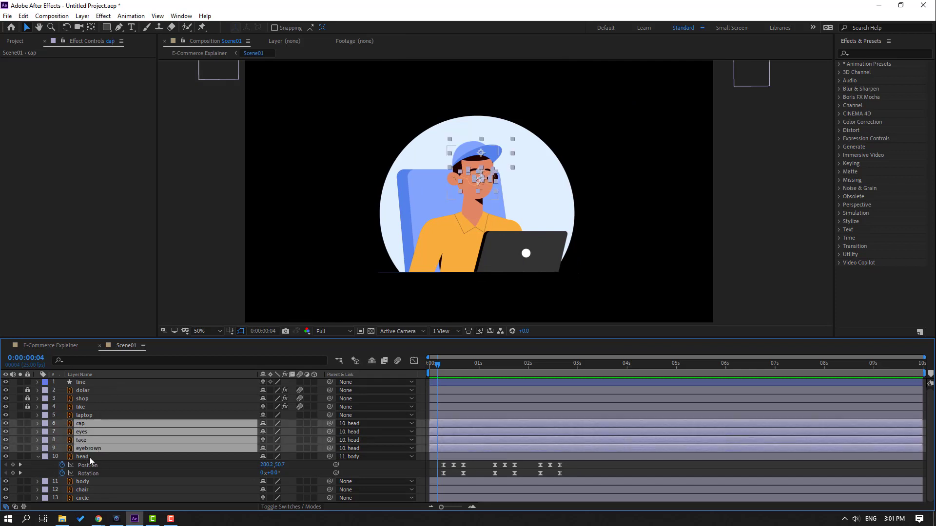
{"action": "left_click", "coordinate": [89, 457], "text": "ctrl"}
{"action": "left_click", "coordinate": [90, 484], "text": "ctrl"}
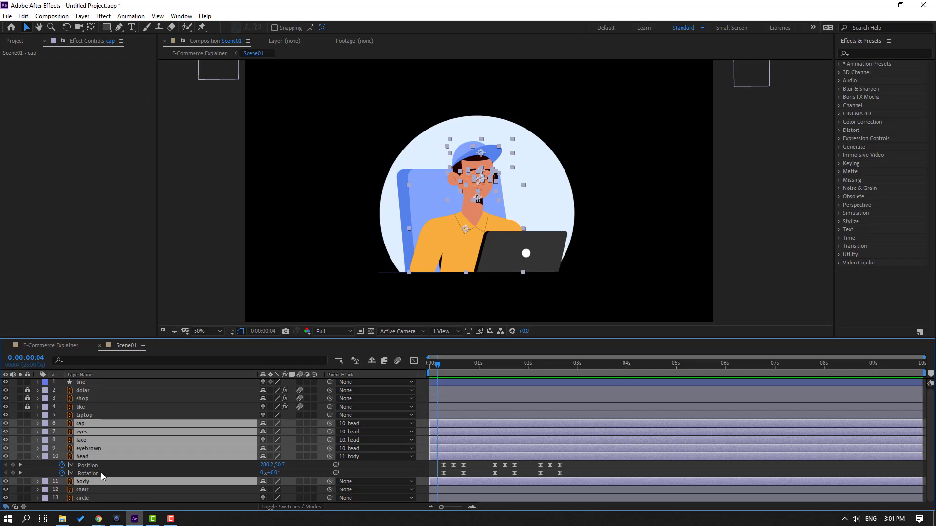
{"action": "right_click", "coordinate": [86, 442]}
{"action": "left_click", "coordinate": [119, 402]}
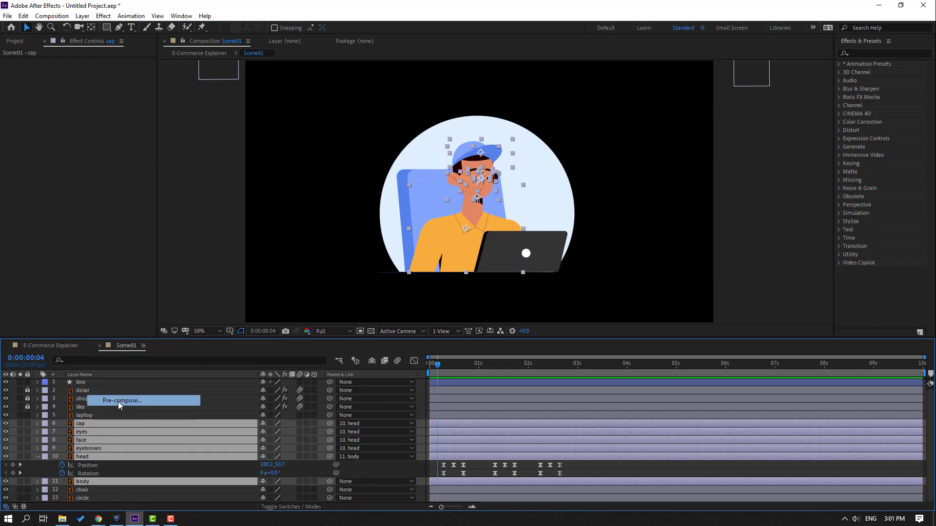
{"action": "type", "text": "CHARACTER"}
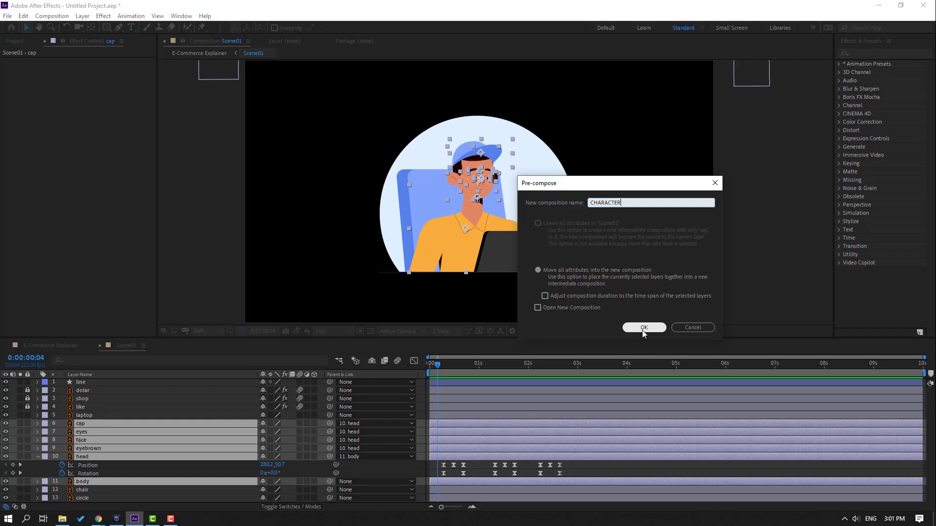
{"action": "left_click", "coordinate": [642, 328]}
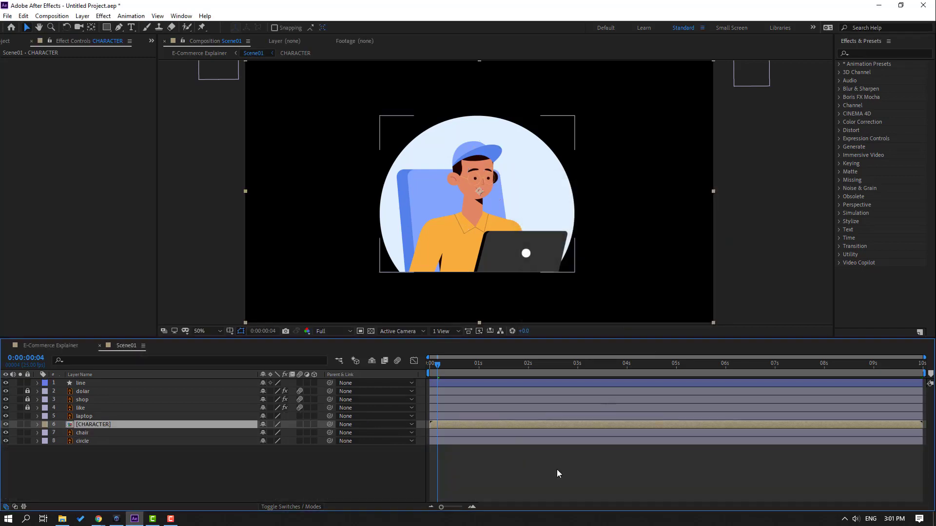
- Hide CHARACTER, go to frame 0, and drag the circle's anchor point to its bottom edge
{"action": "left_click", "coordinate": [6, 424]}
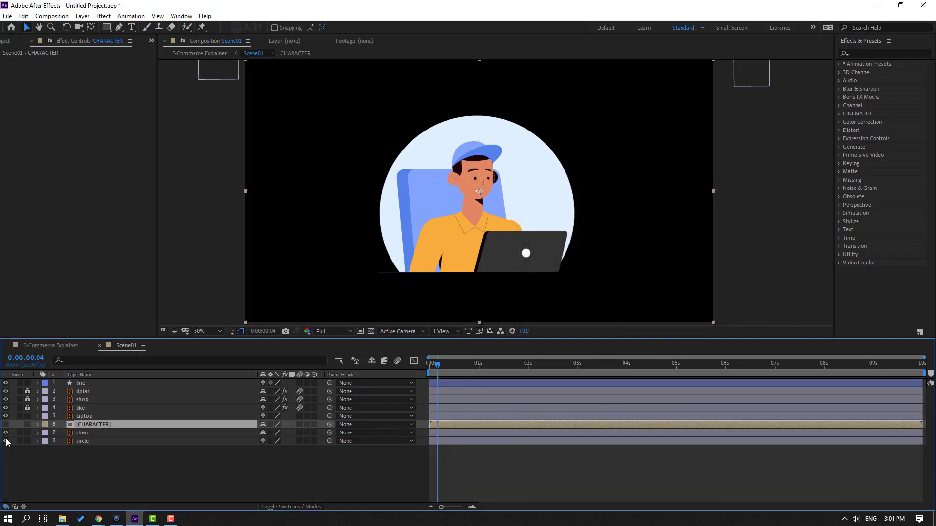
{"action": "left_click_drag", "start_coordinate": [437, 365], "coordinate": [418, 367]}
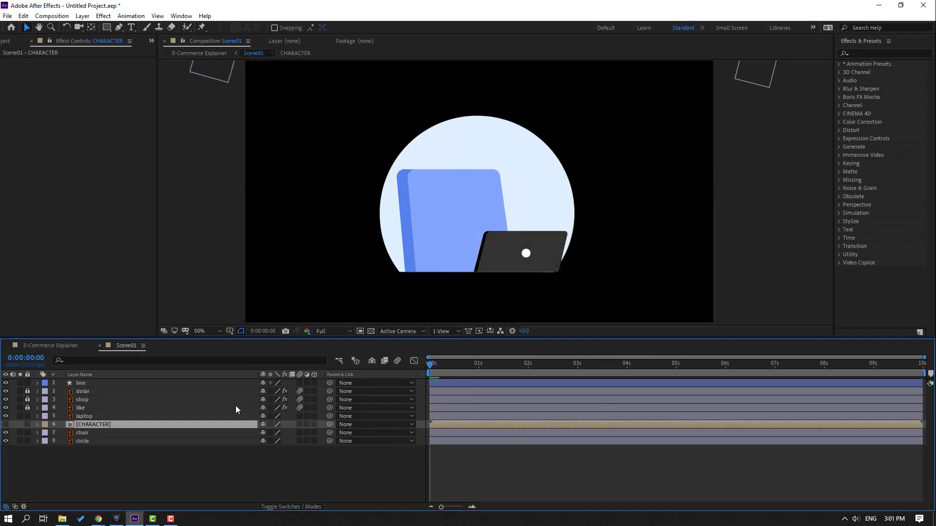
{"action": "left_click", "coordinate": [78, 441]}
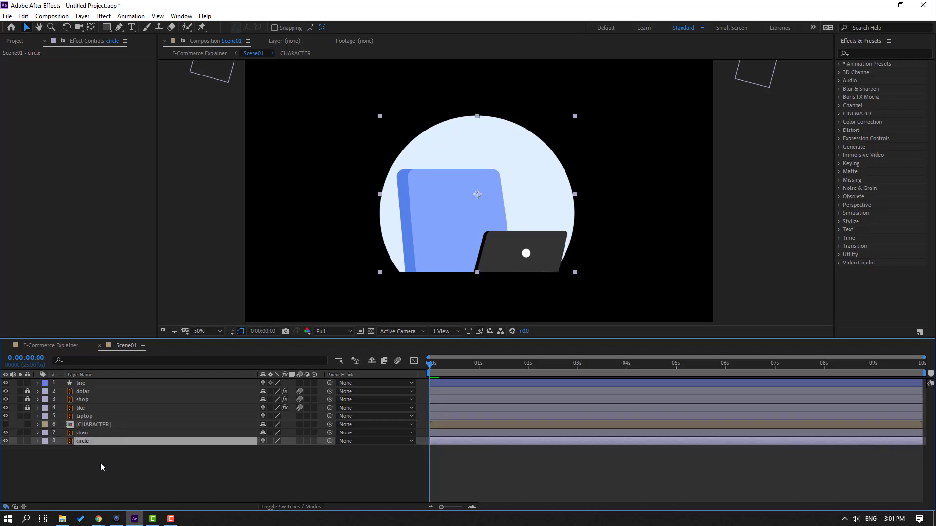
{"action": "left_click", "coordinate": [91, 28]}
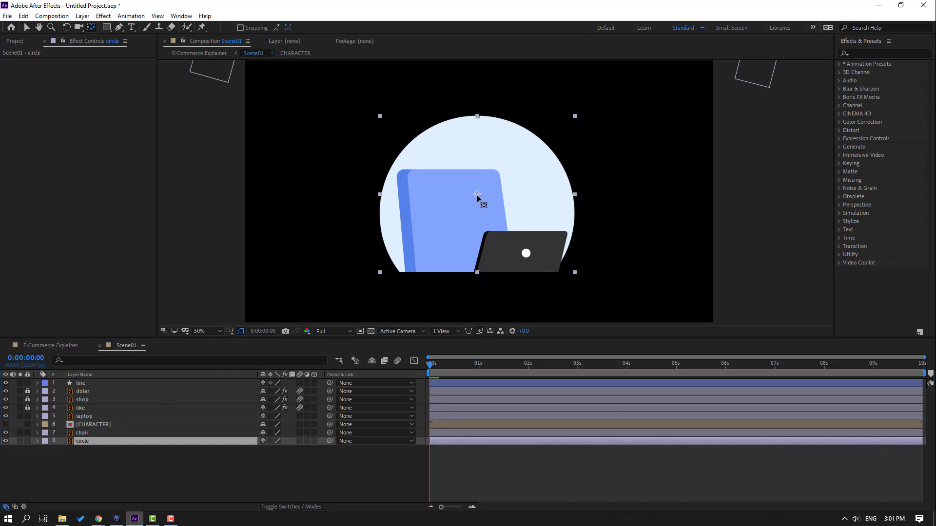
{"action": "left_click_drag", "start_coordinate": [477, 194], "coordinate": [477, 271]}
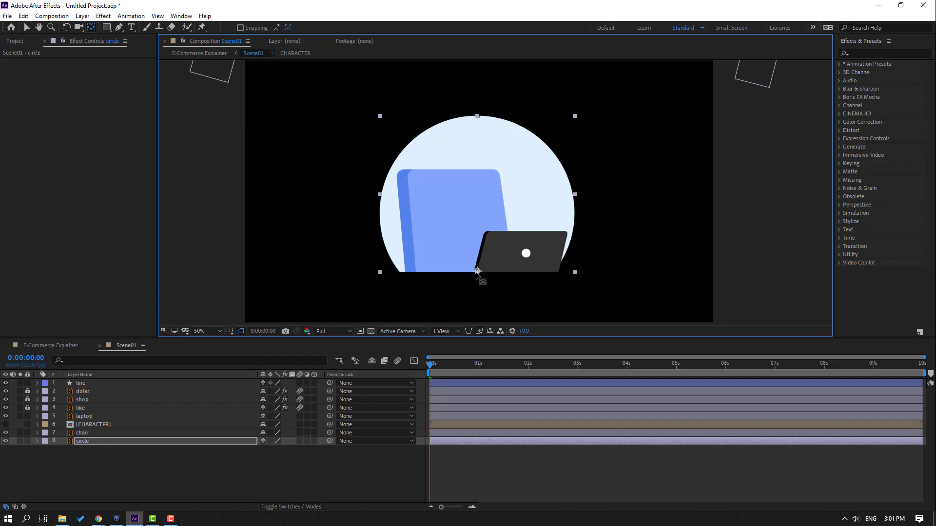
{"action": "left_click", "coordinate": [27, 27]}
- Apply Animation Composer's Overshoot Scale From Anchor Point as the circle's In transition
{"action": "left_click", "coordinate": [182, 16]}
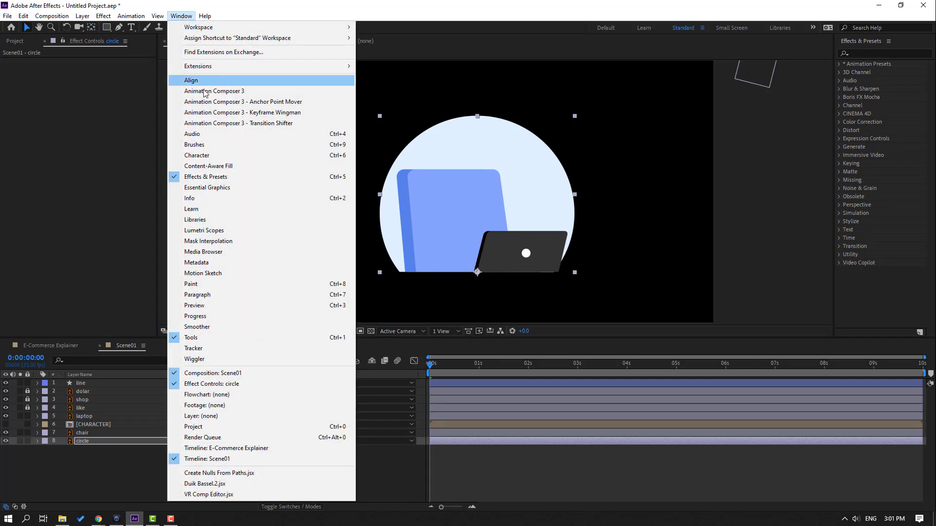
{"action": "left_click", "coordinate": [326, 92]}
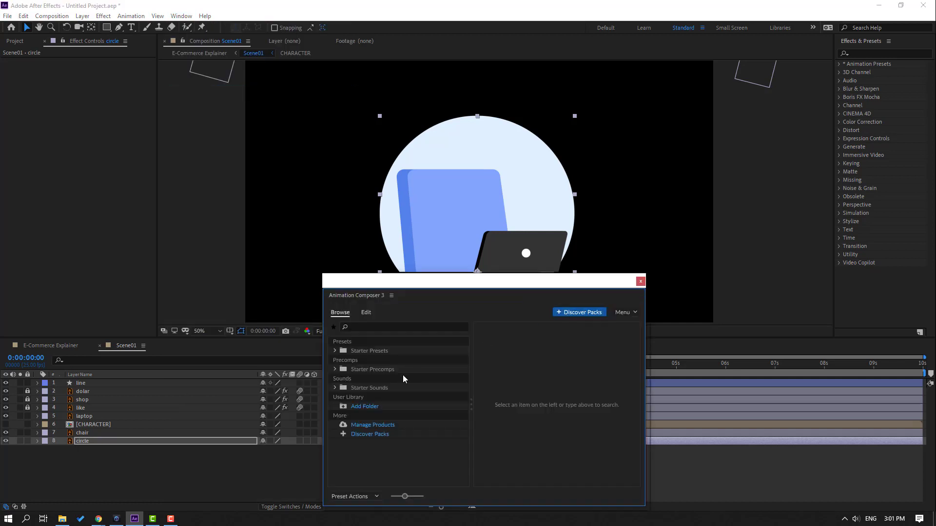
{"action": "left_click", "coordinate": [334, 350]}
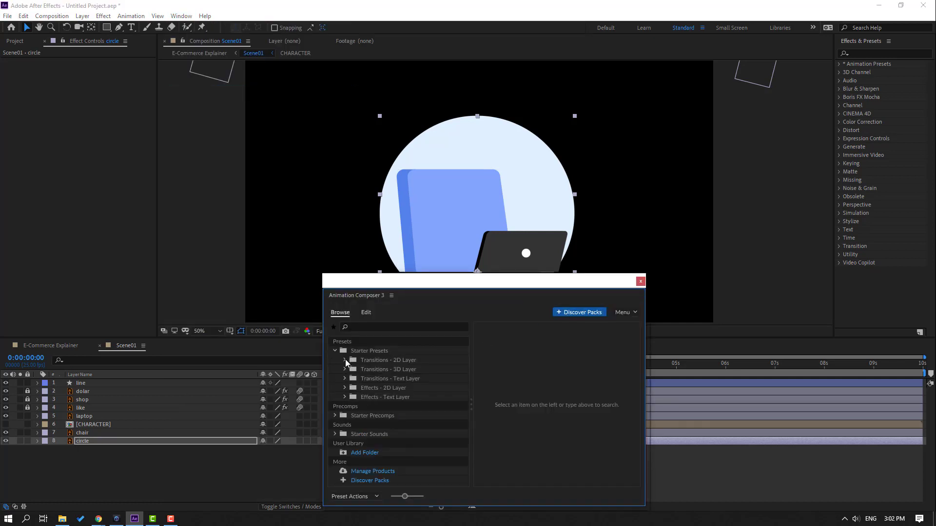
{"action": "left_click", "coordinate": [345, 360]}
{"action": "left_click", "coordinate": [385, 444]}
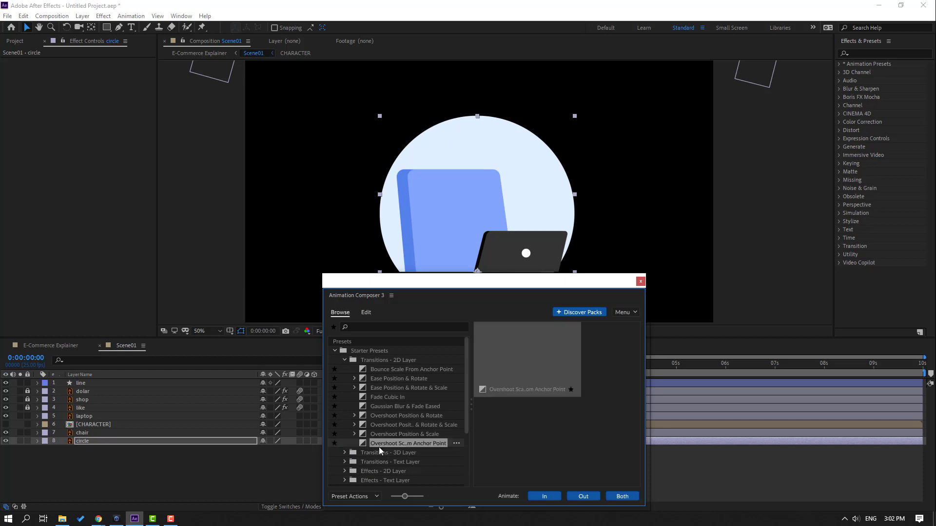
{"action": "left_click", "coordinate": [544, 497]}
{"action": "left_click_drag", "start_coordinate": [483, 281], "coordinate": [678, 437]}
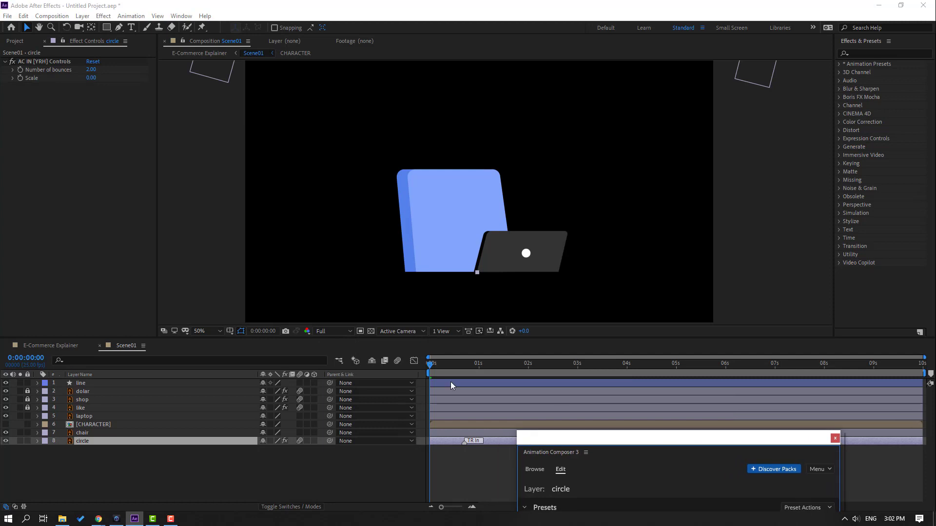
{"action": "key", "text": "space"}
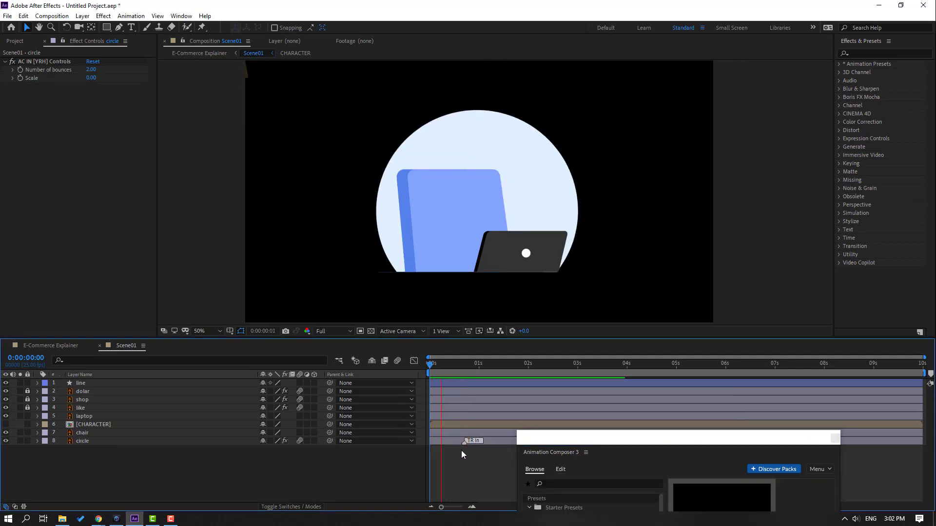
- Shift the circle layer and its intro transition about a second later
{"action": "left_click_drag", "start_coordinate": [462, 442], "coordinate": [513, 441]}
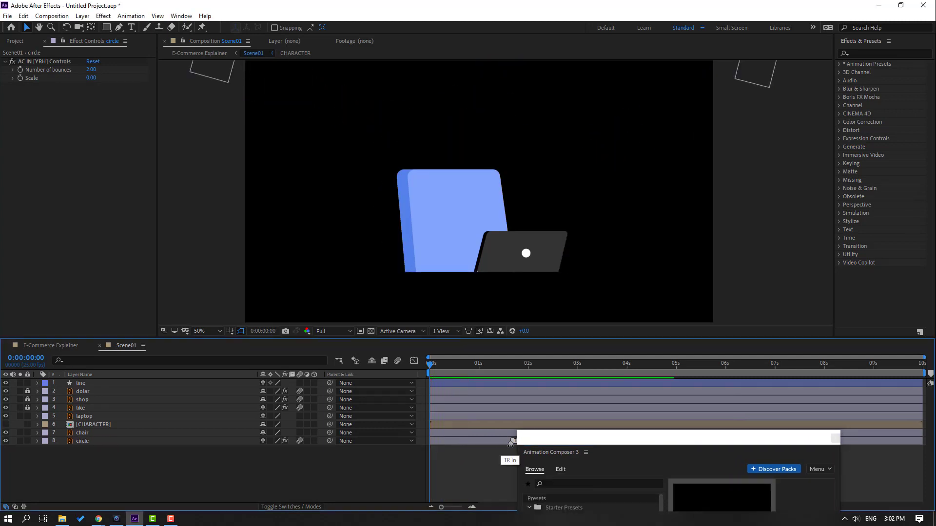
{"action": "left_click_drag", "start_coordinate": [574, 444], "coordinate": [641, 444]}
{"action": "left_click_drag", "start_coordinate": [439, 440], "coordinate": [492, 442]}
{"action": "left_click", "coordinate": [91, 454]}
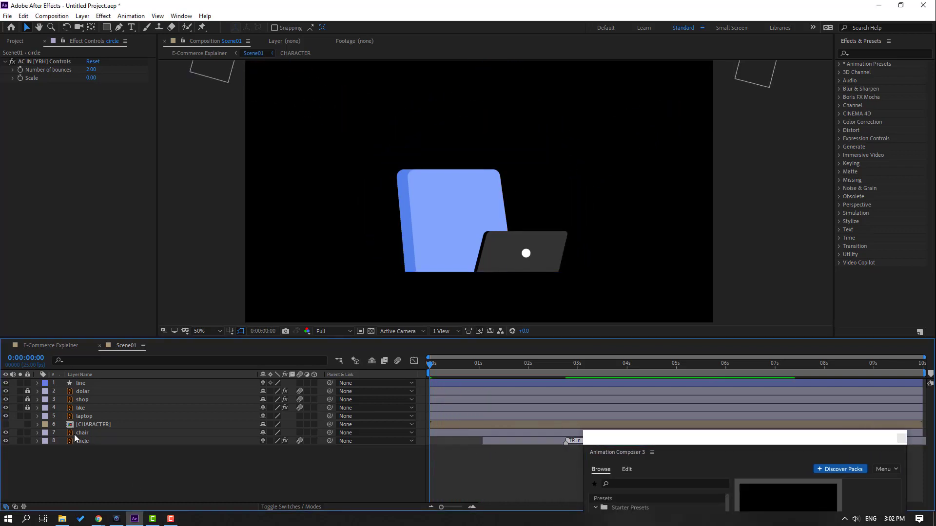
{"action": "left_click", "coordinate": [82, 433]}
- Hide the chair and laptop layers, and make the circle layer start at frame 8
{"action": "left_click", "coordinate": [5, 433]}
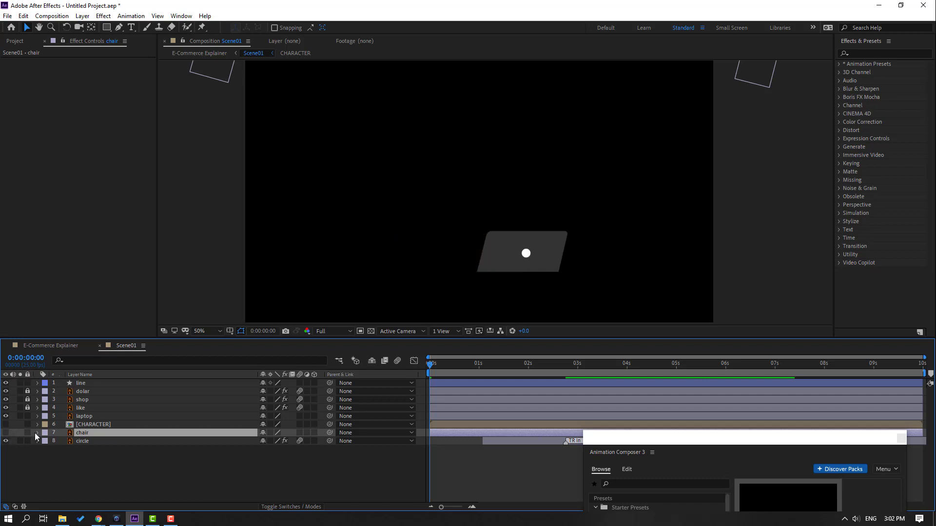
{"action": "left_click", "coordinate": [80, 417]}
{"action": "left_click", "coordinate": [5, 416]}
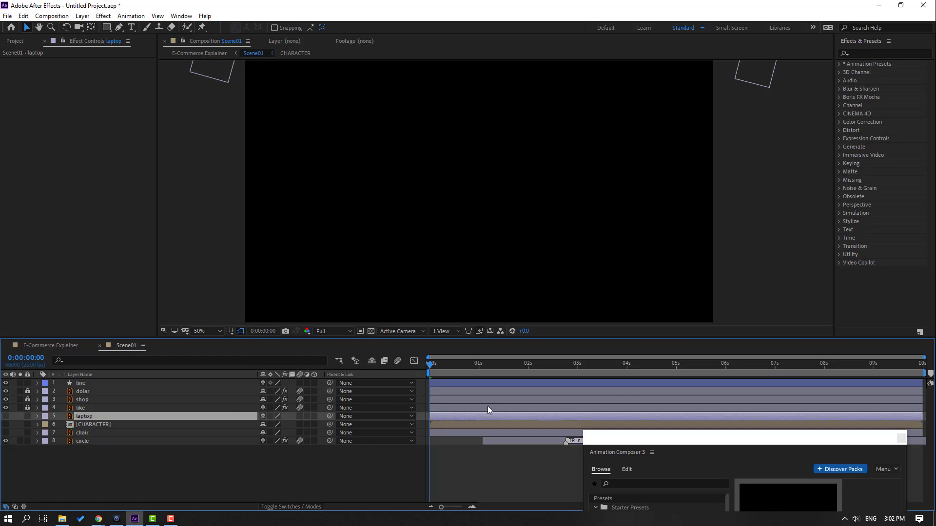
{"action": "mouse_move", "coordinate": [438, 369]}
{"action": "left_mouse_down"}
{"action": "mouse_move", "coordinate": [475, 368]}
{"action": "mouse_move", "coordinate": [419, 370]}
{"action": "mouse_move", "coordinate": [452, 372]}
{"action": "mouse_move", "coordinate": [417, 379]}
{"action": "mouse_move", "coordinate": [445, 366]}
{"action": "left_mouse_up"}
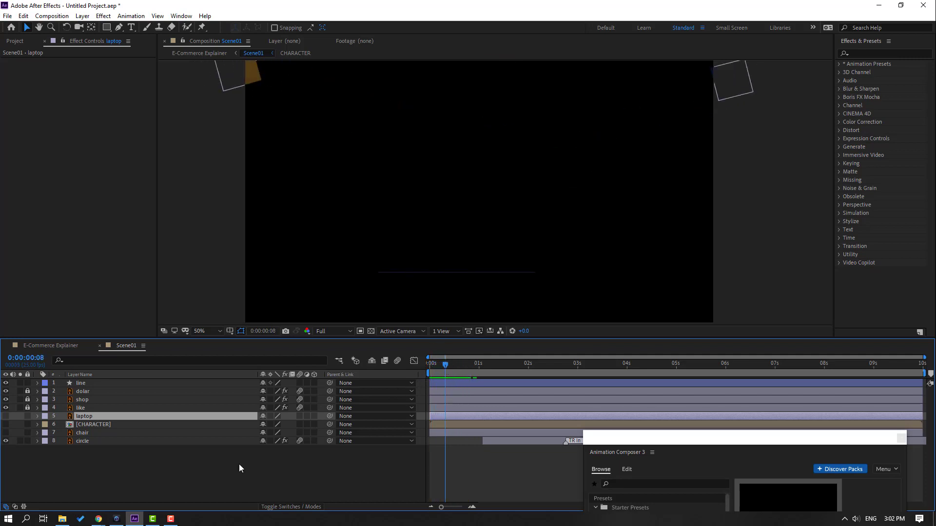
{"action": "left_click", "coordinate": [76, 446]}
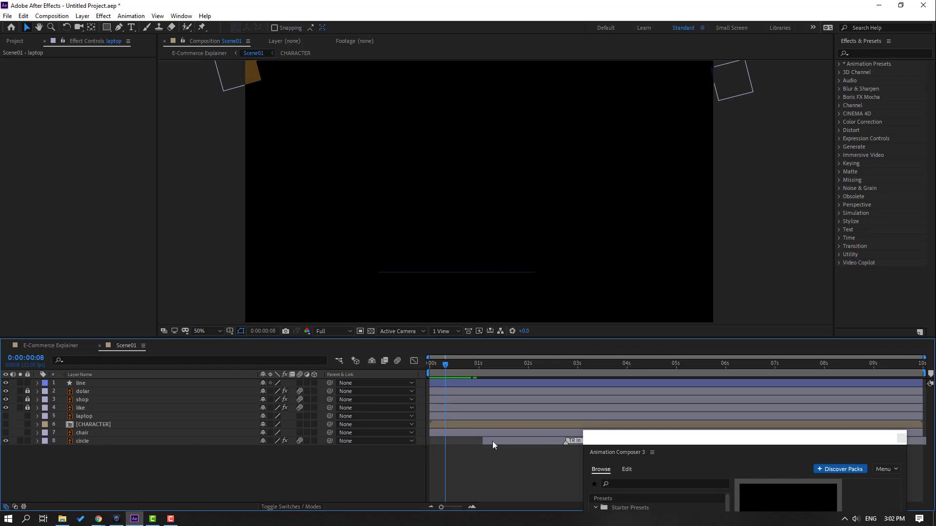
{"action": "left_click_drag", "start_coordinate": [492, 440], "coordinate": [454, 442]}
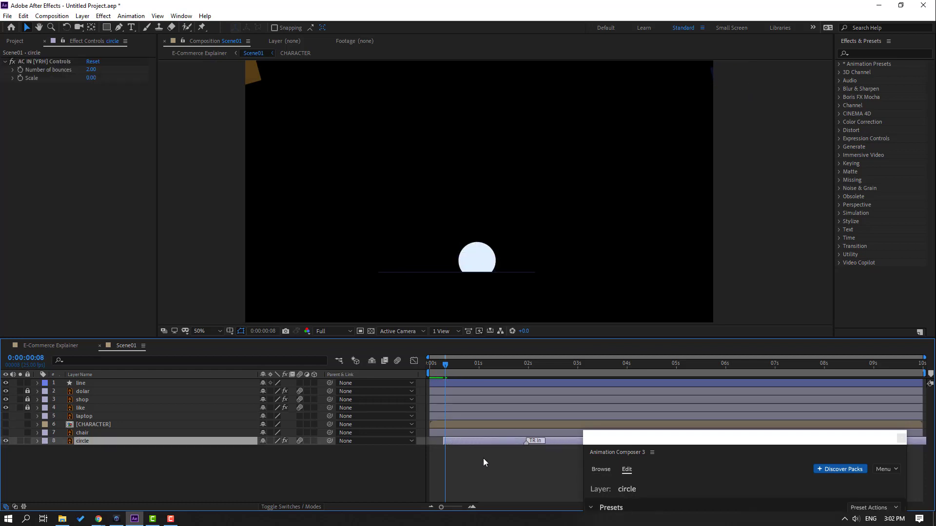
{"action": "left_click_drag", "start_coordinate": [446, 365], "coordinate": [469, 366]}
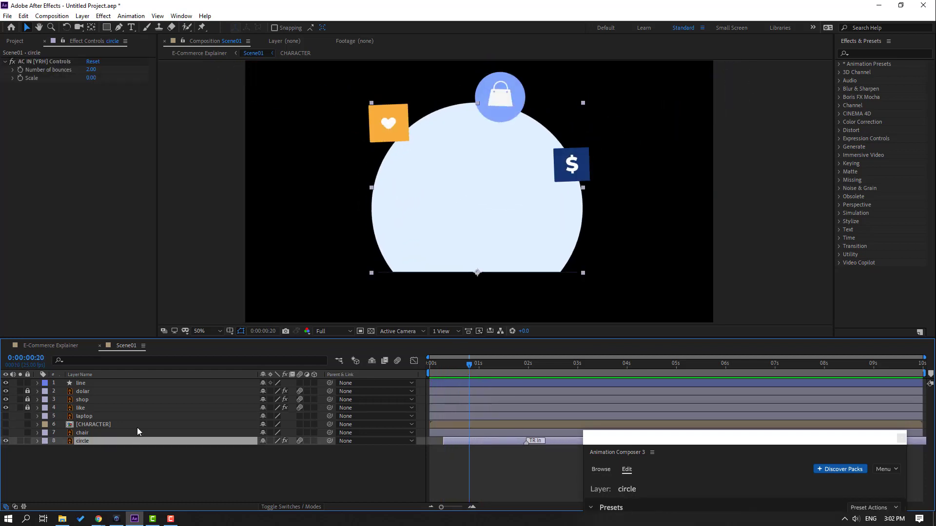
- Unlock dolar, shop and like, stagger their start times later, and make CHARACTER visible
{"action": "left_click", "coordinate": [27, 391]}
{"action": "left_click", "coordinate": [27, 399]}
{"action": "left_click", "coordinate": [27, 408]}
{"action": "left_click", "coordinate": [88, 407]}
{"action": "left_click", "coordinate": [88, 400], "text": "ctrl"}
{"action": "left_click", "coordinate": [88, 392], "text": "ctrl"}
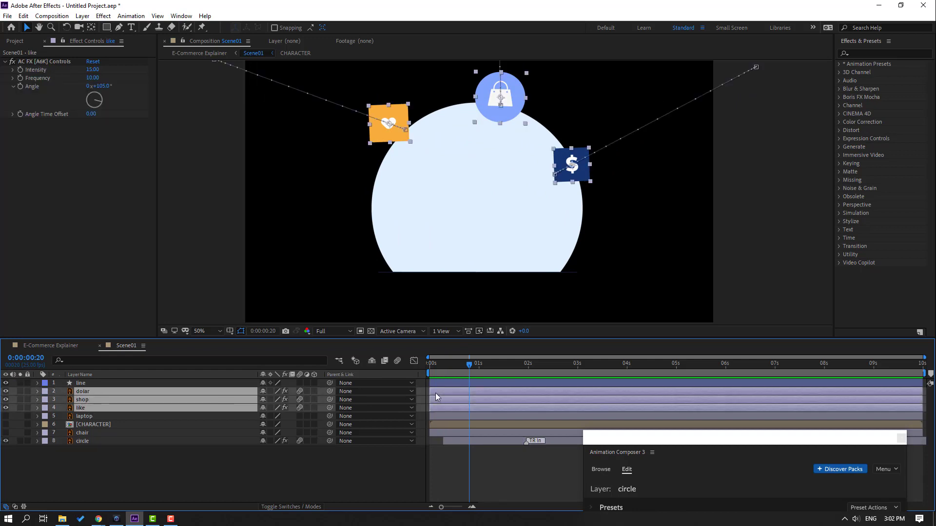
{"action": "left_click_drag", "start_coordinate": [435, 393], "coordinate": [187, 456]}
{"action": "left_click", "coordinate": [477, 396]}
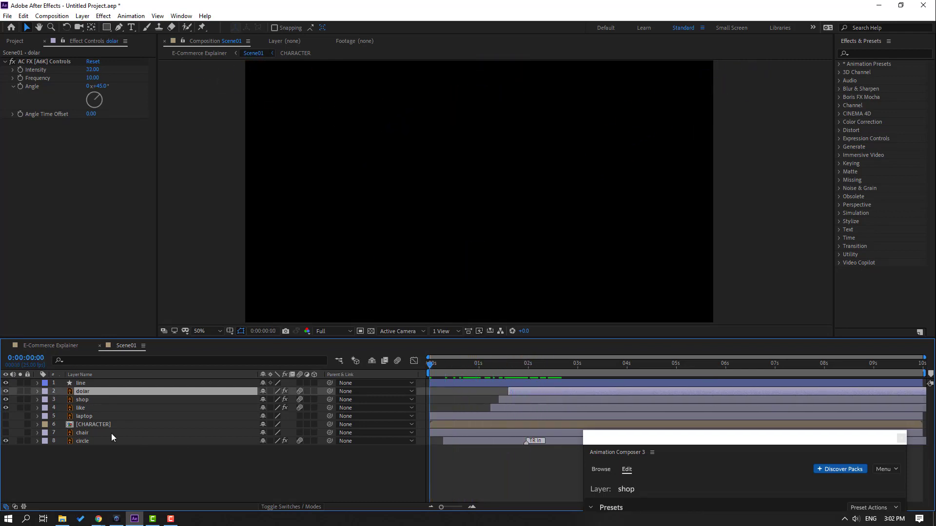
{"action": "left_click", "coordinate": [90, 425]}
{"action": "left_click", "coordinate": [6, 425]}
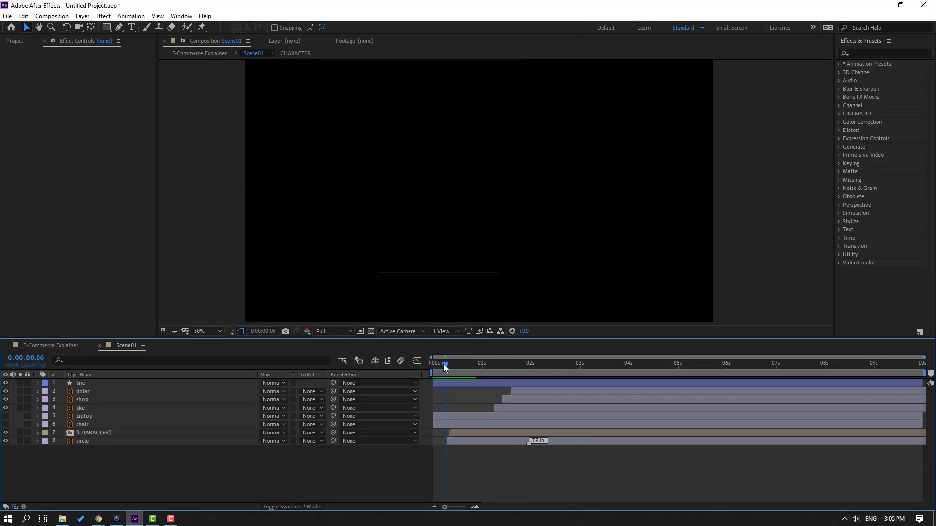
- Keyframe CHARACTER's Position to rise from Y 1420 below the circle to 876 at 1 second
{"action": "left_click_drag", "start_coordinate": [443, 364], "coordinate": [456, 369]}
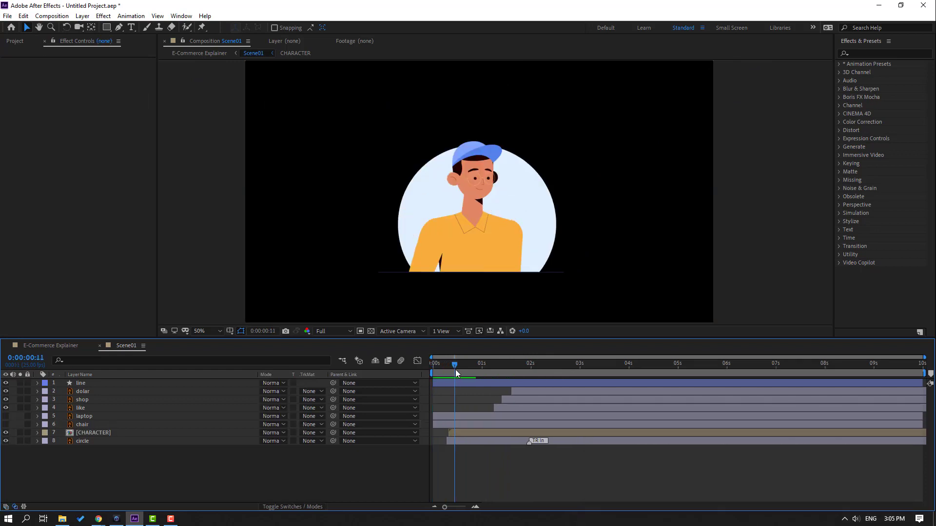
{"action": "left_click", "coordinate": [96, 434]}
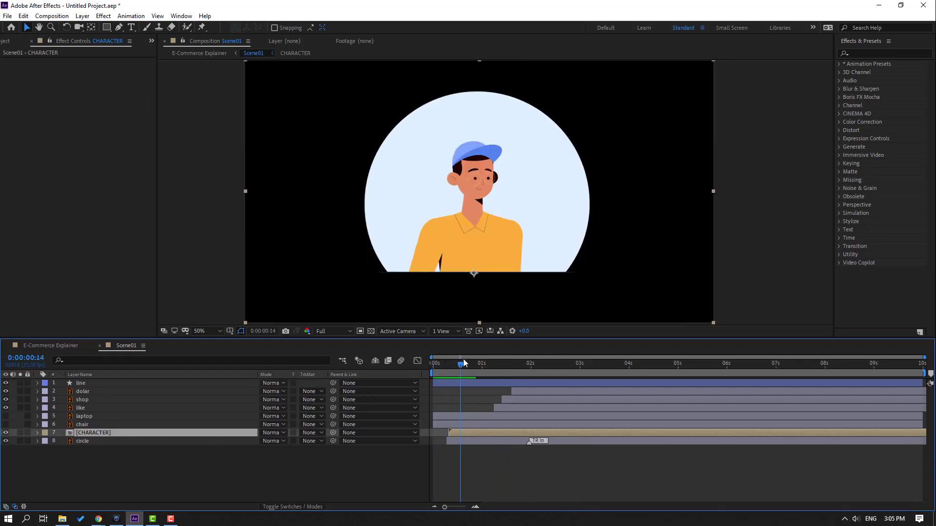
{"action": "key", "text": "p"}
{"action": "left_click_drag", "start_coordinate": [454, 365], "coordinate": [449, 365]}
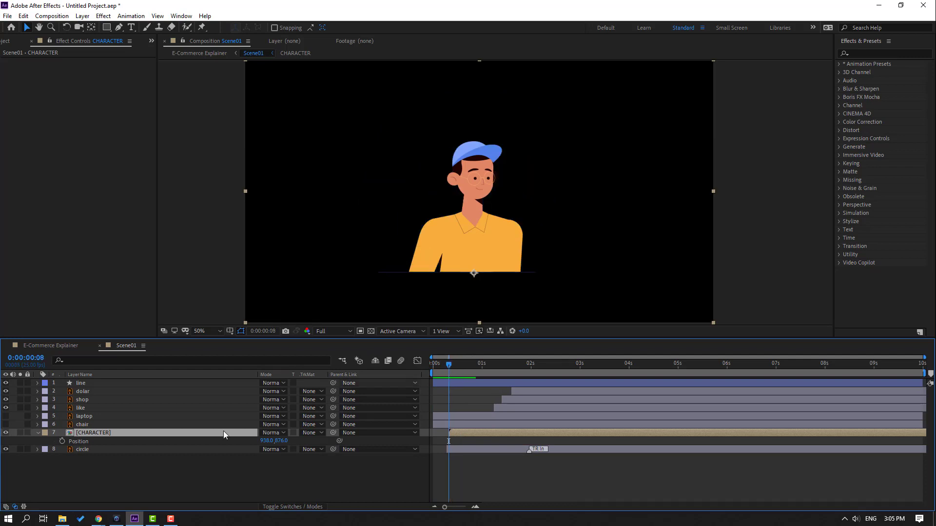
{"action": "left_click", "coordinate": [63, 441]}
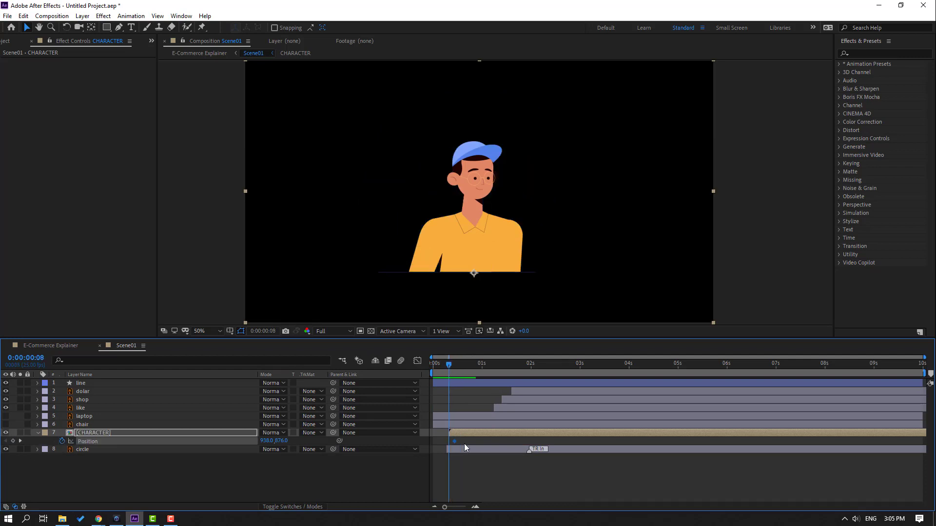
{"action": "left_click_drag", "start_coordinate": [455, 441], "coordinate": [482, 441]}
{"action": "left_click_drag", "start_coordinate": [282, 441], "coordinate": [567, 432]}
{"action": "left_click_drag", "start_coordinate": [452, 363], "coordinate": [484, 365]}
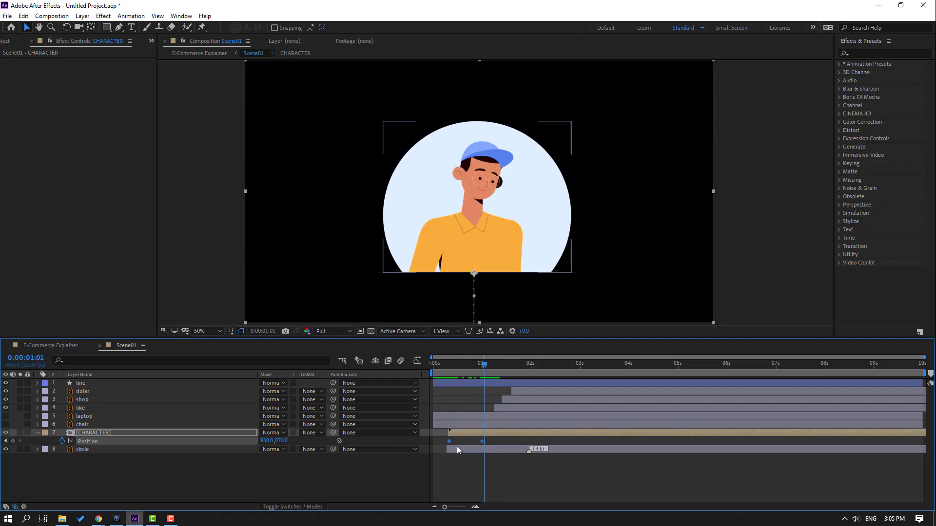
- Apply Easy Ease In to the final Position keyframe and sharpen its influence in the Graph Editor
{"action": "right_click", "coordinate": [482, 441]}
{"action": "mouse_move", "coordinate": [561, 433]}
{"action": "left_click", "coordinate": [641, 379]}
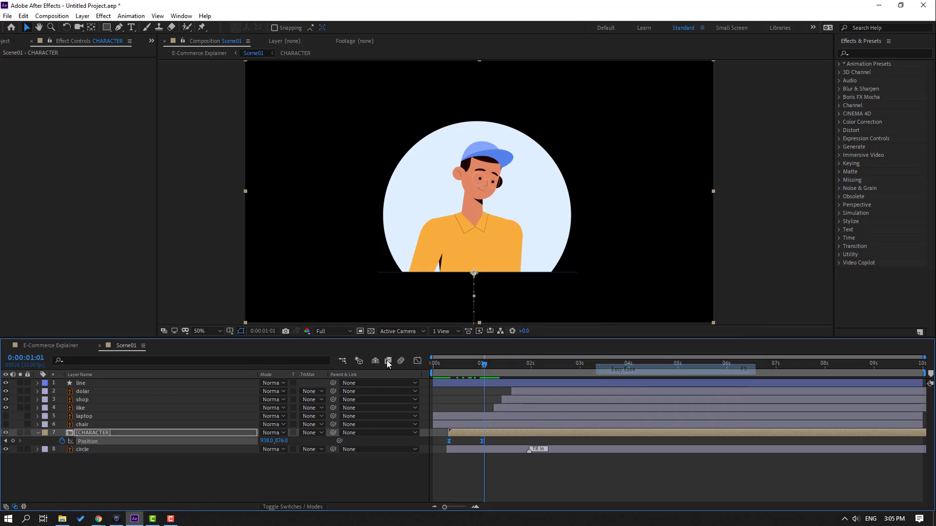
{"action": "left_click", "coordinate": [418, 361]}
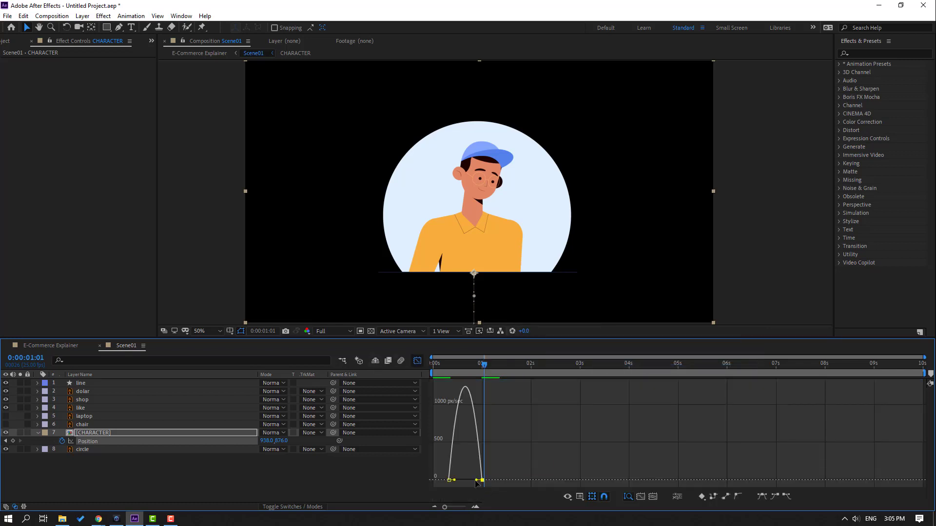
{"action": "left_click_drag", "start_coordinate": [476, 480], "coordinate": [465, 480]}
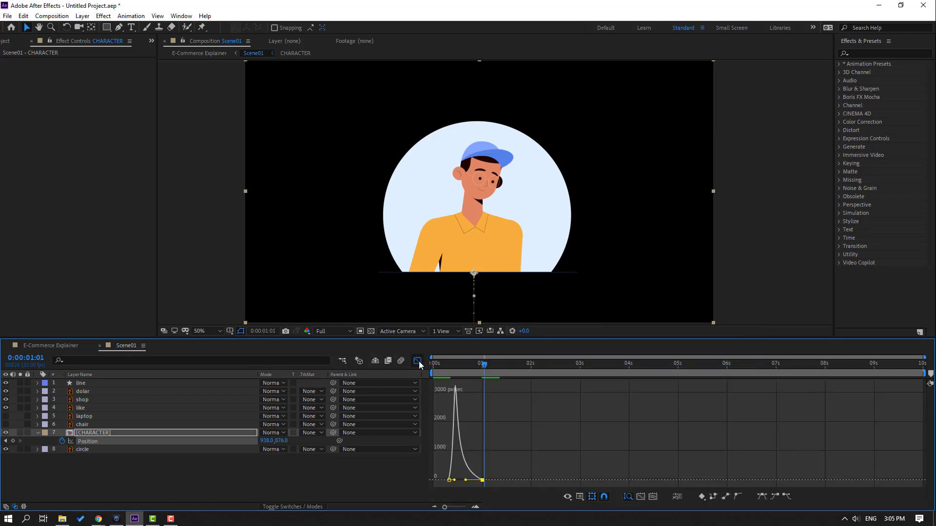
{"action": "left_click", "coordinate": [417, 361]}
{"action": "key", "text": "space"}
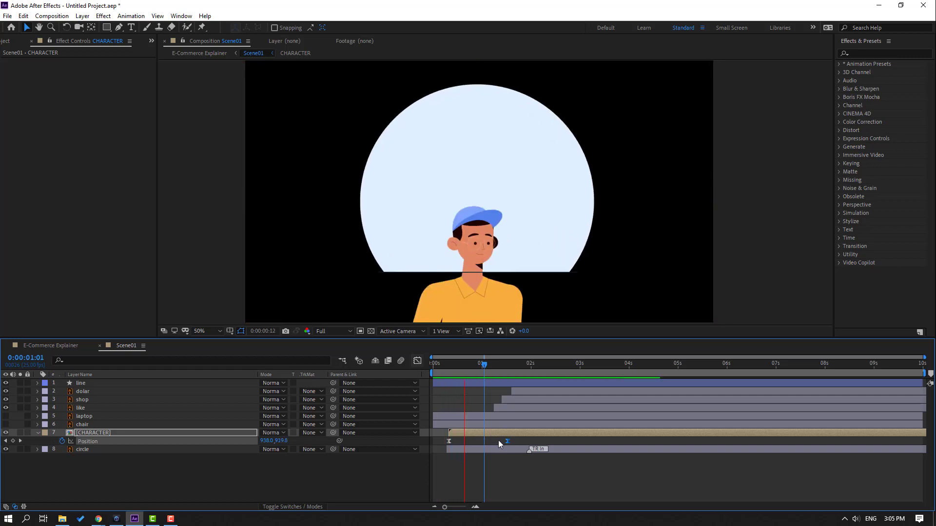
{"action": "key", "text": "space"}
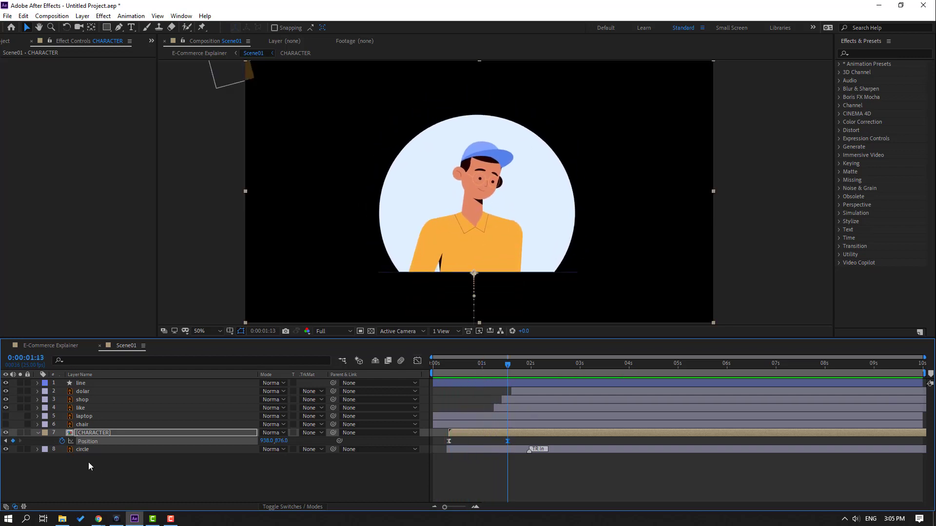
{"action": "left_click", "coordinate": [78, 451]}
- Duplicate the circle as circle 2 and place CHARACTER between circle 2 and circle
{"action": "key", "text": "ctrl+d"}
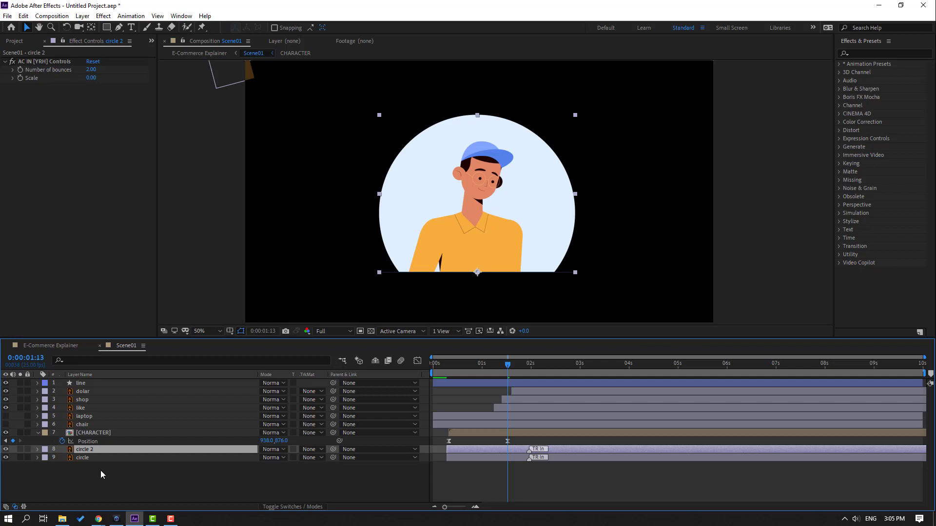
{"action": "left_click", "coordinate": [100, 435]}
{"action": "left_click_drag", "start_coordinate": [98, 433], "coordinate": [99, 457]}
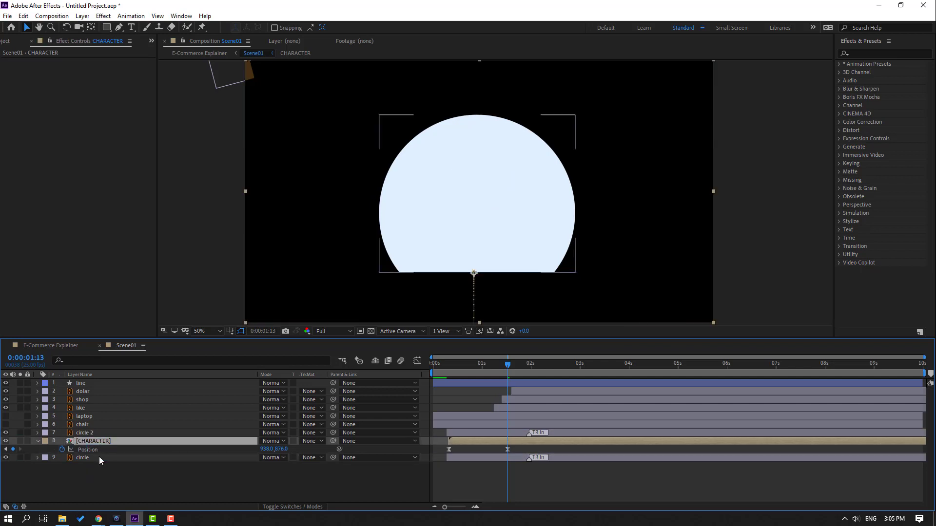
- Set CHARACTER's track matte to Alpha Matte 'circle 2' and preview the masked rise
{"action": "left_click", "coordinate": [310, 441]}
{"action": "left_click", "coordinate": [279, 482]}
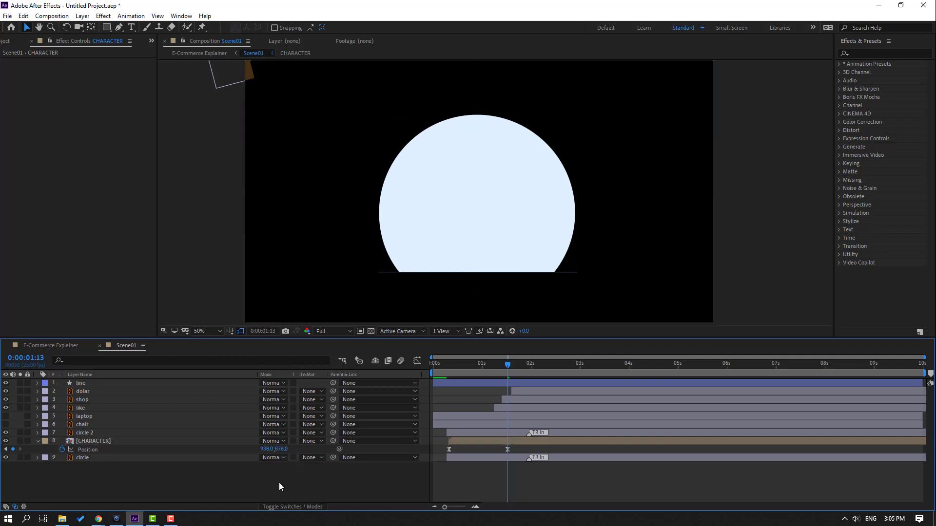
{"action": "left_click", "coordinate": [273, 508]}
{"action": "left_click", "coordinate": [273, 507]}
{"action": "left_click", "coordinate": [101, 442]}
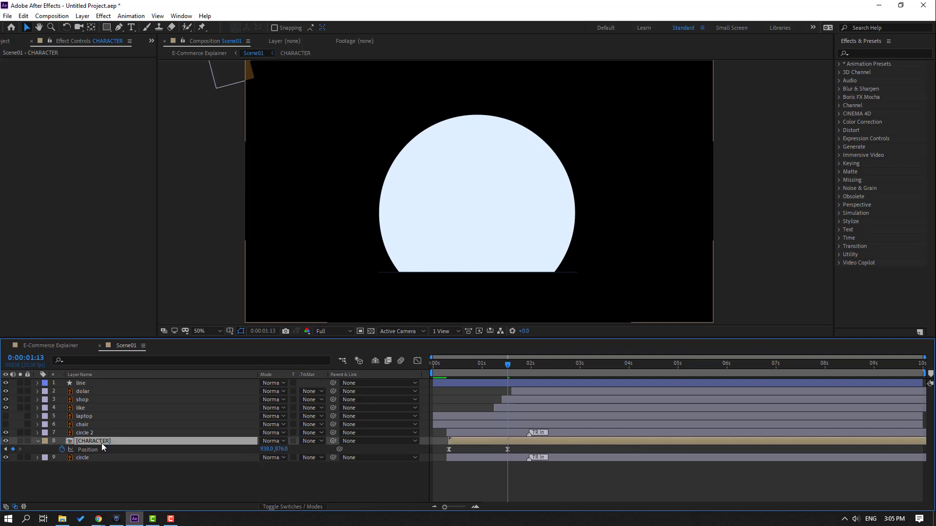
{"action": "left_click", "coordinate": [315, 442]}
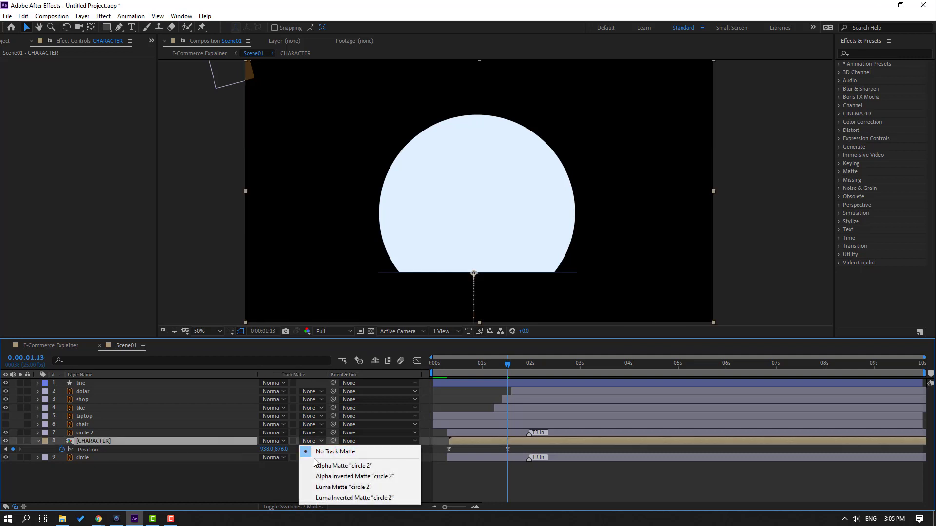
{"action": "left_click", "coordinate": [381, 466]}
{"action": "mouse_move", "coordinate": [461, 369]}
{"action": "left_mouse_down"}
{"action": "mouse_move", "coordinate": [509, 369]}
{"action": "mouse_move", "coordinate": [458, 373]}
{"action": "left_mouse_up"}
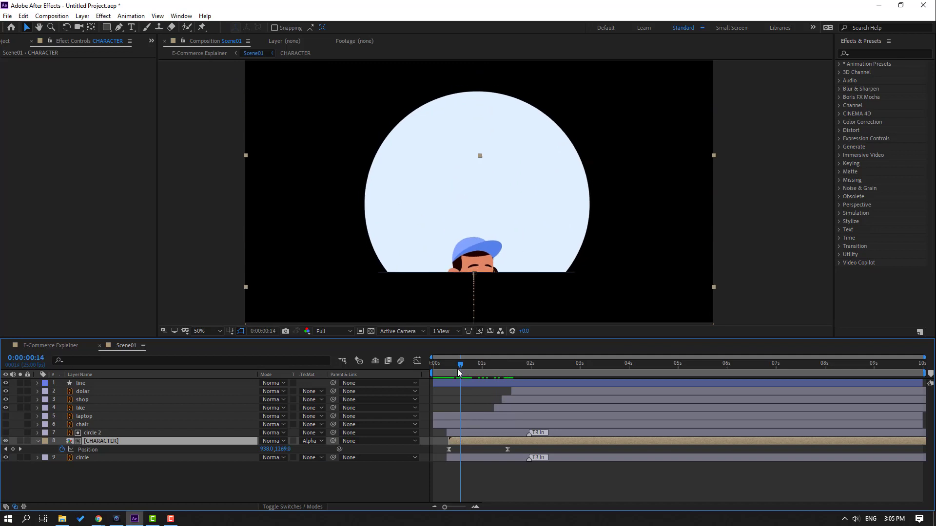
{"action": "key", "text": "space"}
- Move CHARACTER's ending Position keyframe earlier so the character arrives sooner
{"action": "left_click", "coordinate": [507, 450]}
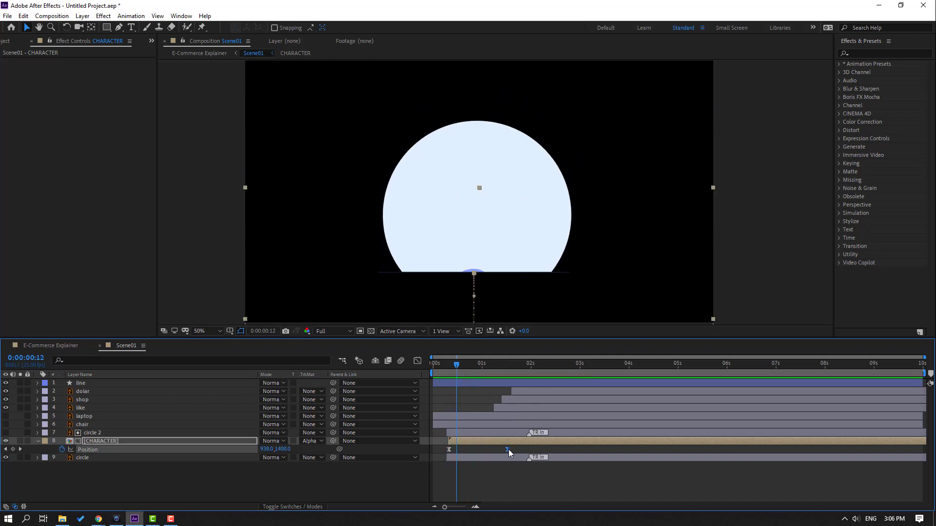
{"action": "left_click_drag", "start_coordinate": [506, 449], "coordinate": [476, 450]}
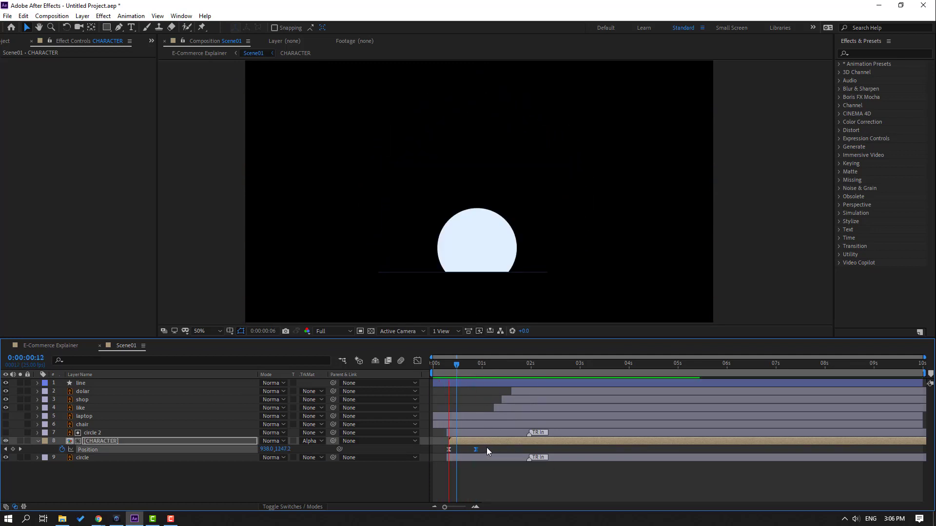
{"action": "key", "text": "space"}
{"action": "mouse_move", "coordinate": [476, 371]}
{"action": "left_mouse_down"}
{"action": "mouse_move", "coordinate": [469, 365]}
{"action": "mouse_move", "coordinate": [486, 363]}
{"action": "left_mouse_up"}
- Add overshoot Position keyframes (Y 892, 903, 890, 888) so the character settles with a bounce
{"action": "left_click_drag", "start_coordinate": [281, 450], "coordinate": [299, 450]}
{"action": "left_click", "coordinate": [498, 365]}
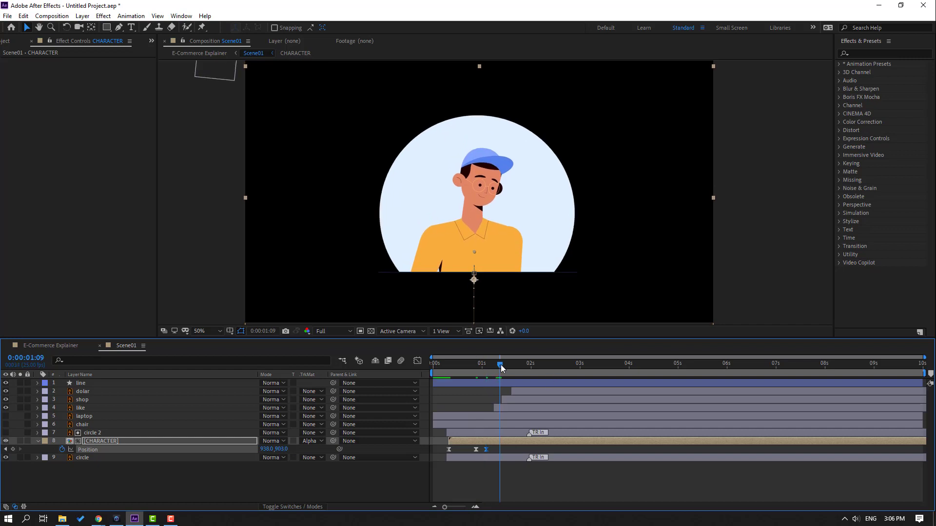
{"action": "left_click_drag", "start_coordinate": [282, 449], "coordinate": [273, 449]}
{"action": "key", "text": "space"}
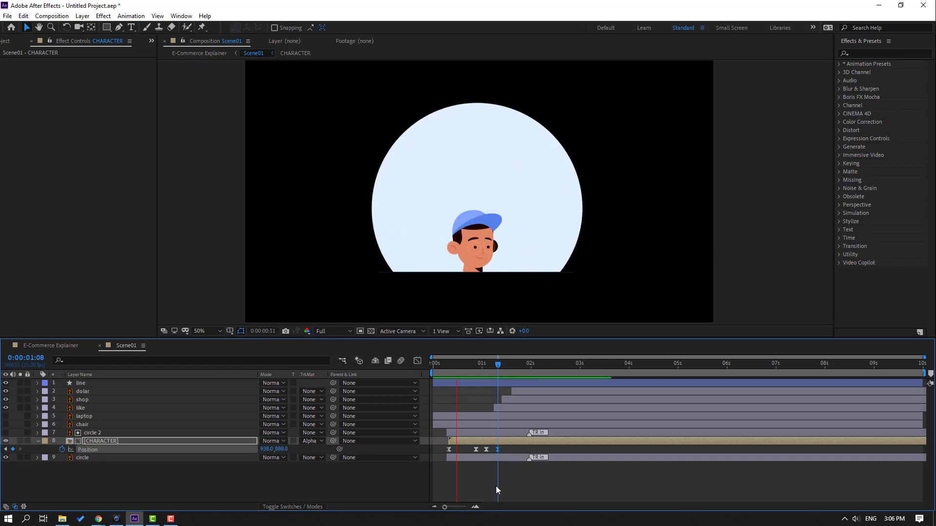
{"action": "key", "text": "space"}
- Set the bounce keyframes' spatial interpolation to Linear for a straight motion path
{"action": "left_click_drag", "start_coordinate": [508, 448], "coordinate": [474, 451]}
{"action": "right_click", "coordinate": [476, 451]}
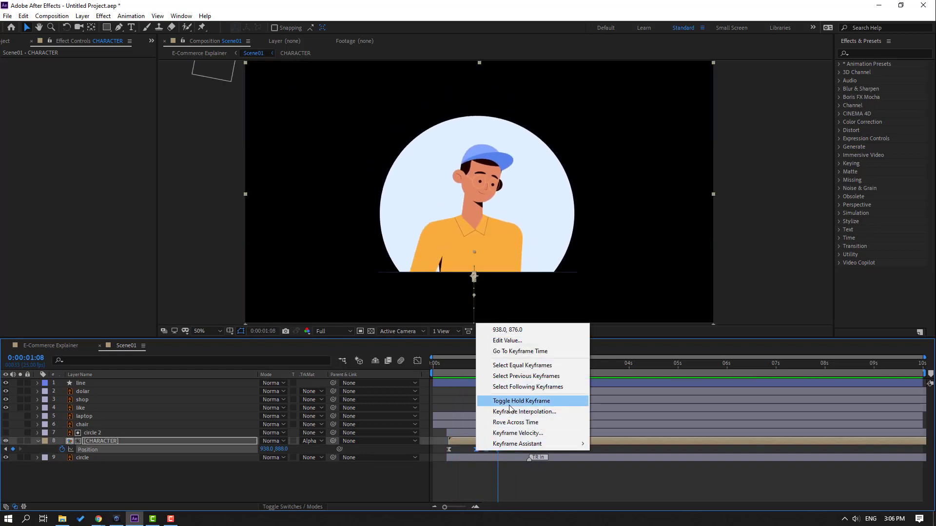
{"action": "left_click", "coordinate": [548, 413]}
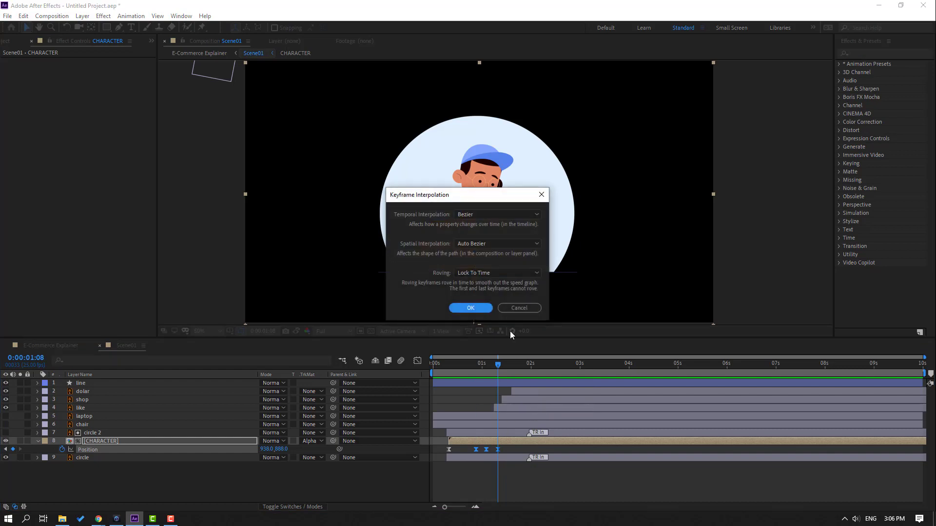
{"action": "left_click", "coordinate": [472, 248]}
{"action": "left_click", "coordinate": [469, 268]}
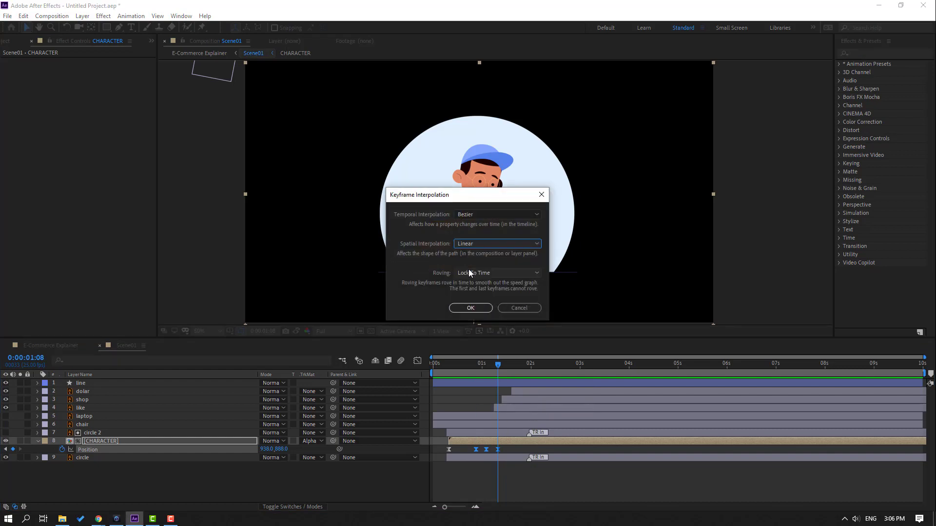
{"action": "left_click", "coordinate": [471, 308]}
{"action": "left_click", "coordinate": [509, 483]}
{"action": "key", "text": "space"}
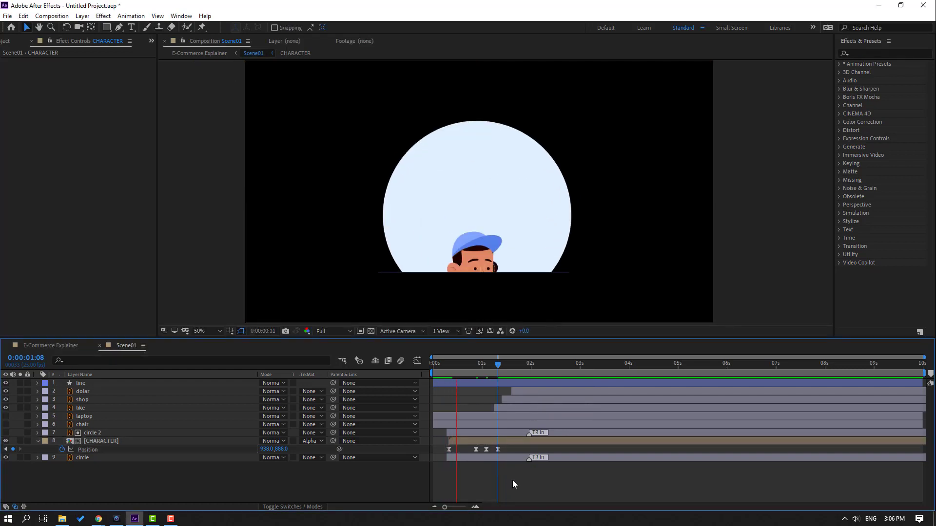
{"action": "key", "text": "space"}
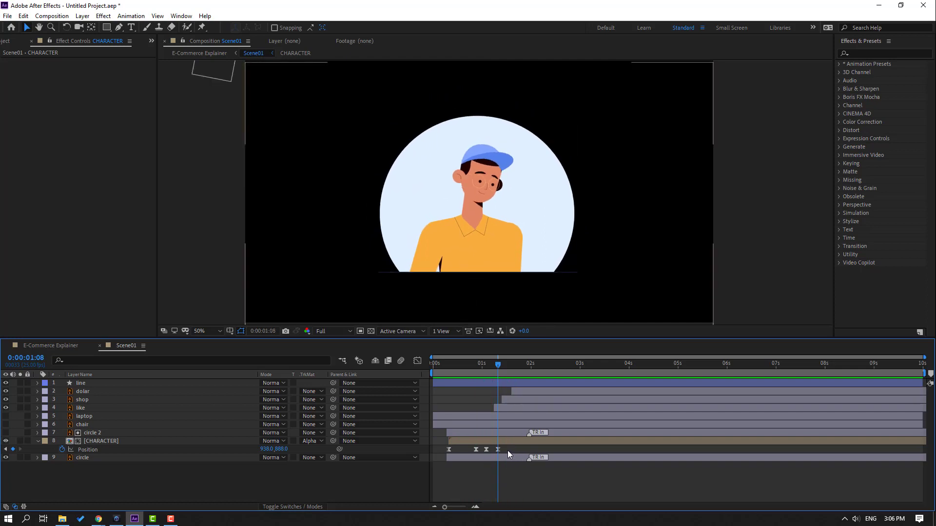
- Shift the three bounce keyframes a few frames earlier and replay the animation
{"action": "left_click_drag", "start_coordinate": [507, 450], "coordinate": [473, 449]}
{"action": "key", "text": "alt+Left"}
{"action": "key", "text": "alt+Left"}
{"action": "key", "text": "alt+Left"}
{"action": "key", "text": "alt+Left"}
{"action": "key", "text": "space"}
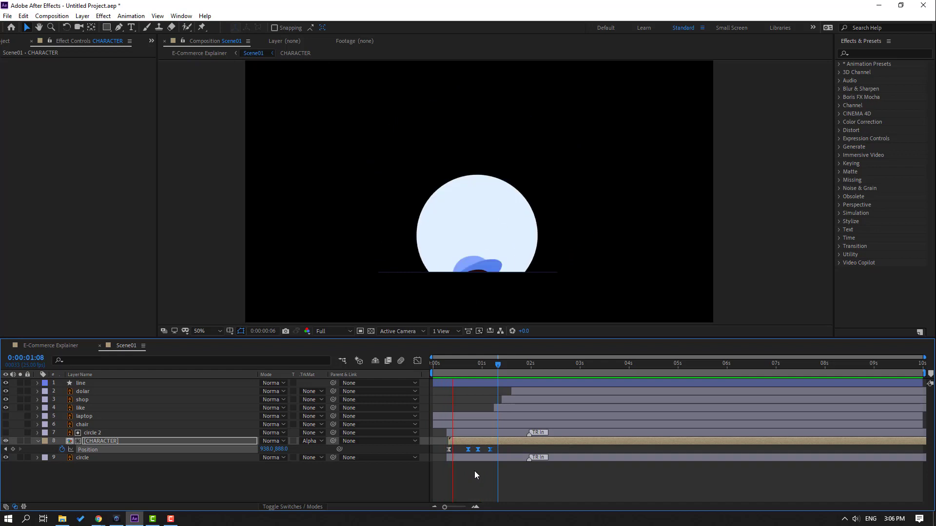
- Drag the dolar, shop and like layer bars earlier in a few nudges, then preview
{"action": "left_click", "coordinate": [445, 366]}
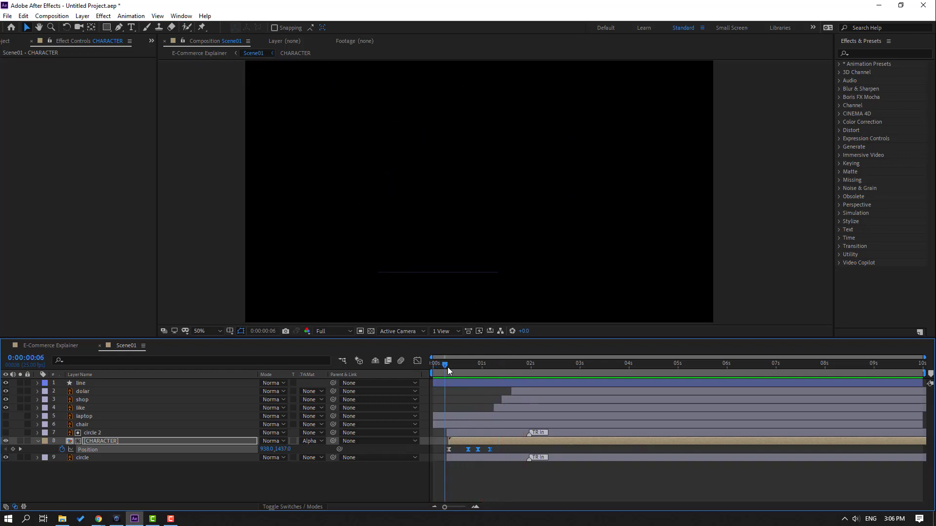
{"action": "left_click_drag", "start_coordinate": [448, 369], "coordinate": [486, 369]}
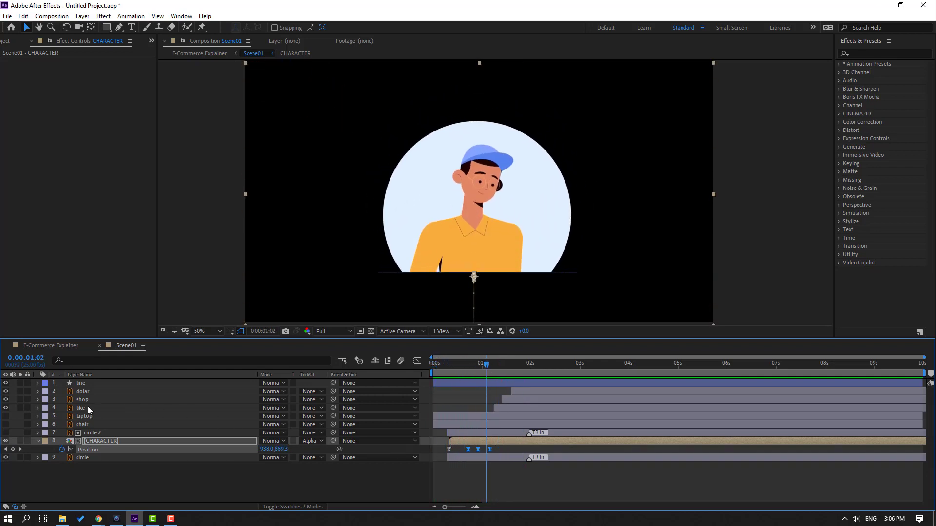
{"action": "left_click_drag", "start_coordinate": [87, 408], "coordinate": [110, 396]}
{"action": "left_click_drag", "start_coordinate": [522, 407], "coordinate": [503, 405]}
{"action": "left_click_drag", "start_coordinate": [454, 367], "coordinate": [511, 365]}
{"action": "left_click_drag", "start_coordinate": [501, 406], "coordinate": [496, 405]}
{"action": "scroll", "coordinate": [595, 259], "scroll_direction": "down", "scroll_amount": 4}
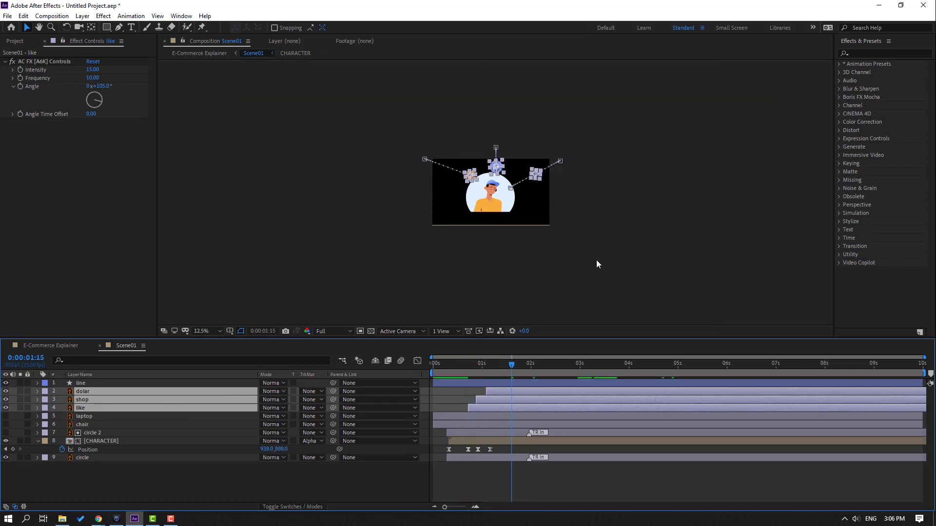
{"action": "key", "text": "space"}
{"action": "key", "text": "space"}
{"action": "scroll", "coordinate": [563, 276], "scroll_direction": "up", "scroll_amount": 4}
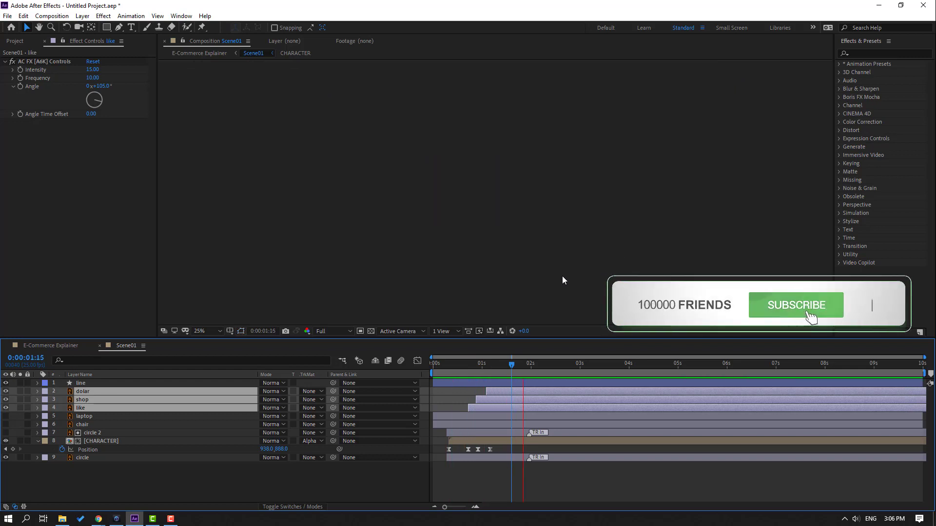
{"action": "left_click_drag", "start_coordinate": [518, 370], "coordinate": [568, 366]}
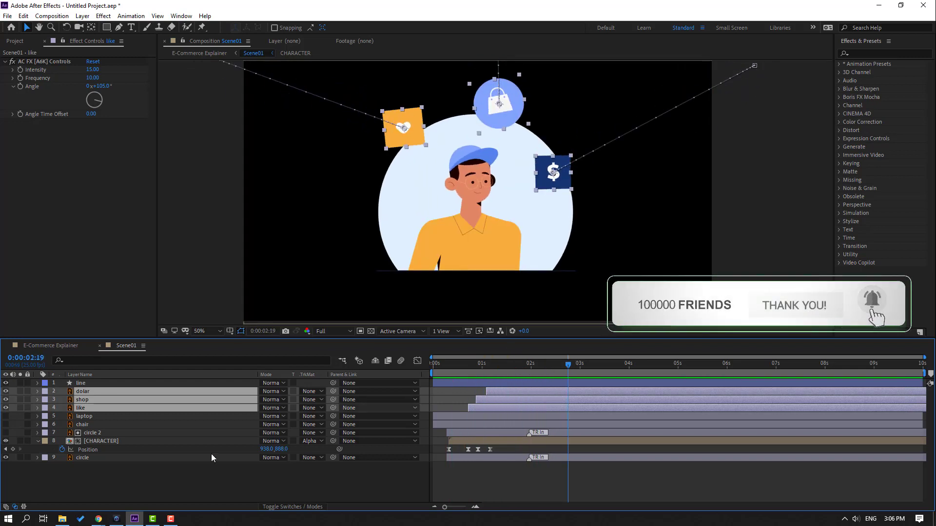
- Show the laptop and keyframe its Position from off-frame right at 0 s into place
{"action": "left_click", "coordinate": [83, 417]}
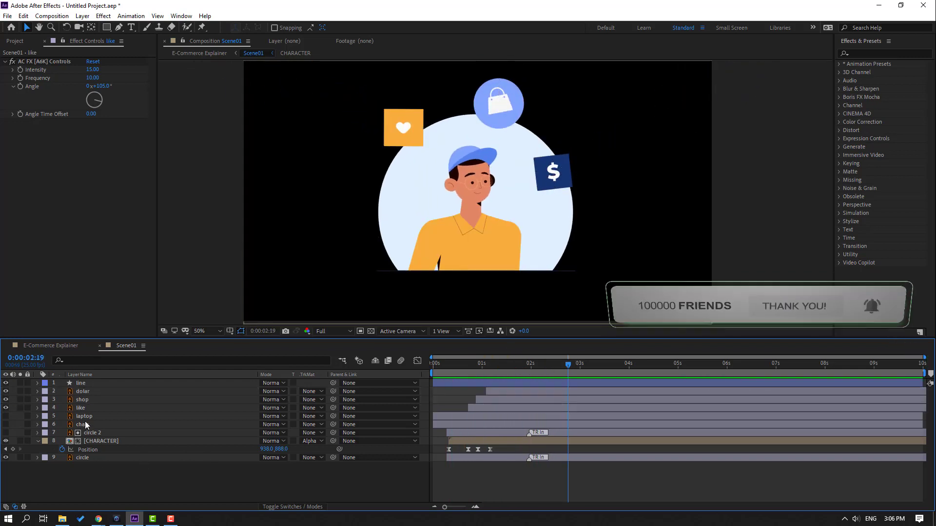
{"action": "left_click", "coordinate": [6, 416]}
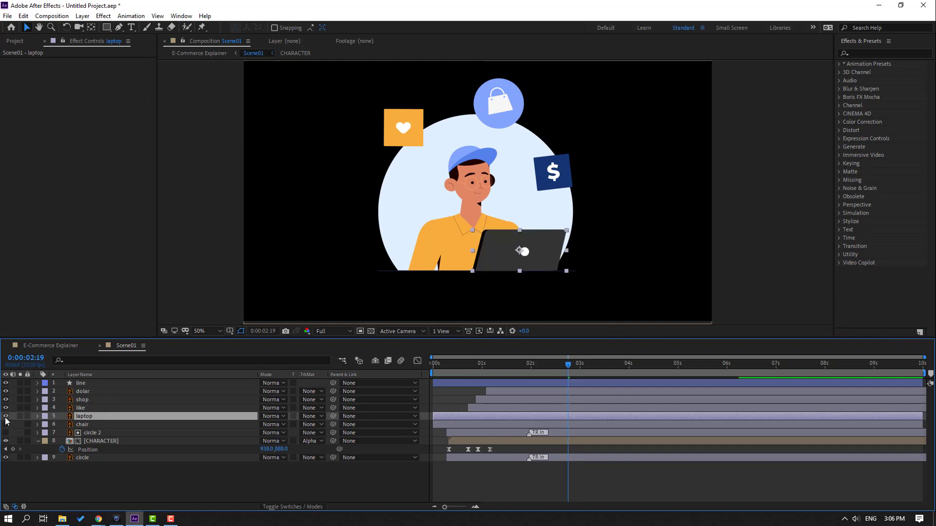
{"action": "key", "text": "p"}
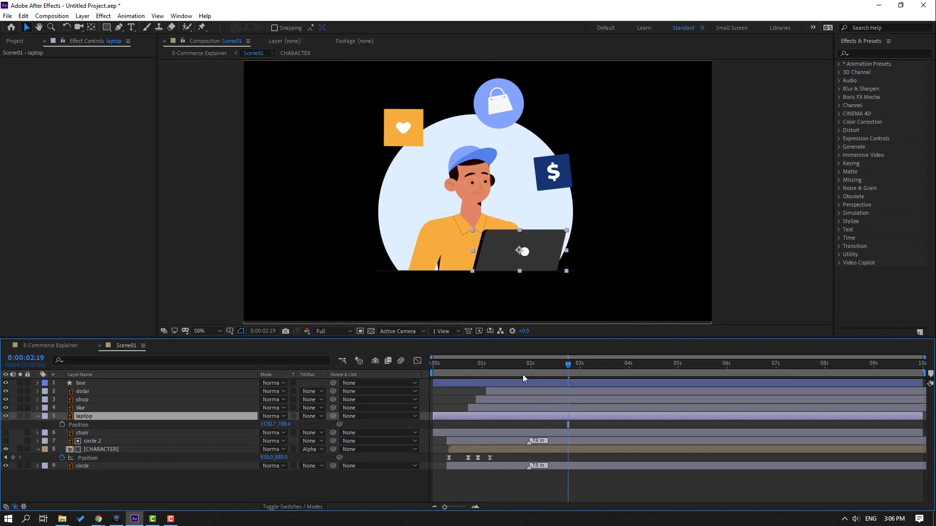
{"action": "left_click_drag", "start_coordinate": [523, 378], "coordinate": [422, 406]}
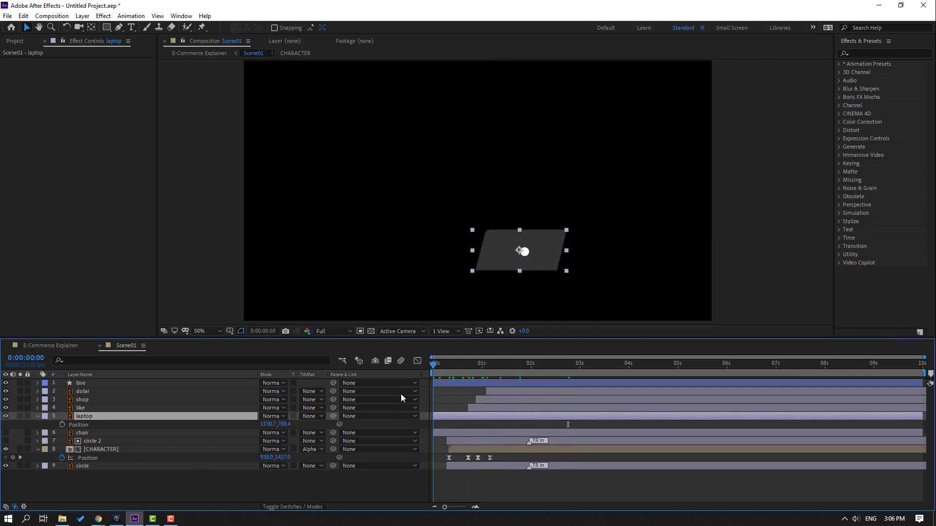
{"action": "left_click", "coordinate": [62, 425]}
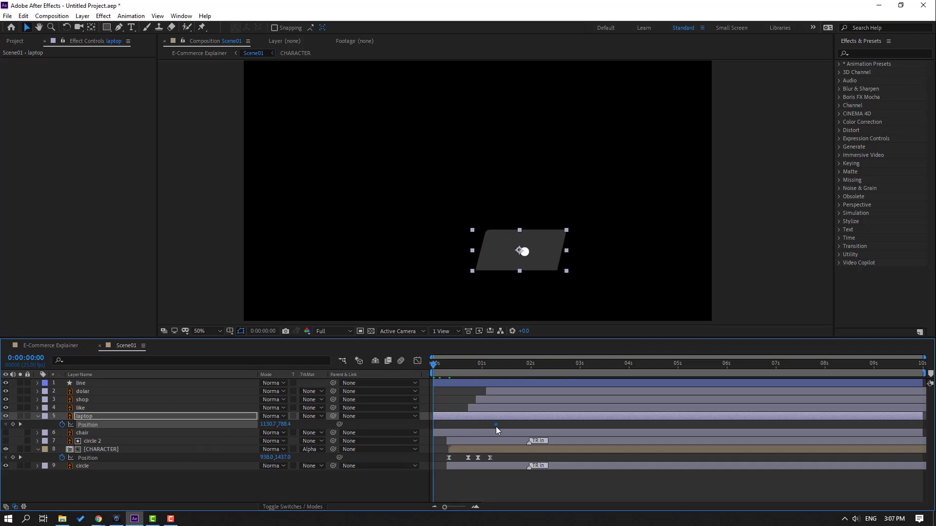
{"action": "left_click_drag", "start_coordinate": [267, 424], "coordinate": [729, 420]}
{"action": "left_click_drag", "start_coordinate": [509, 421], "coordinate": [431, 427]}
- Apply Easy Ease to both laptop keyframes and reshape the speed curve for a fast start
{"action": "right_click", "coordinate": [432, 425]}
{"action": "mouse_move", "coordinate": [487, 476]}
{"action": "left_click", "coordinate": [565, 450]}
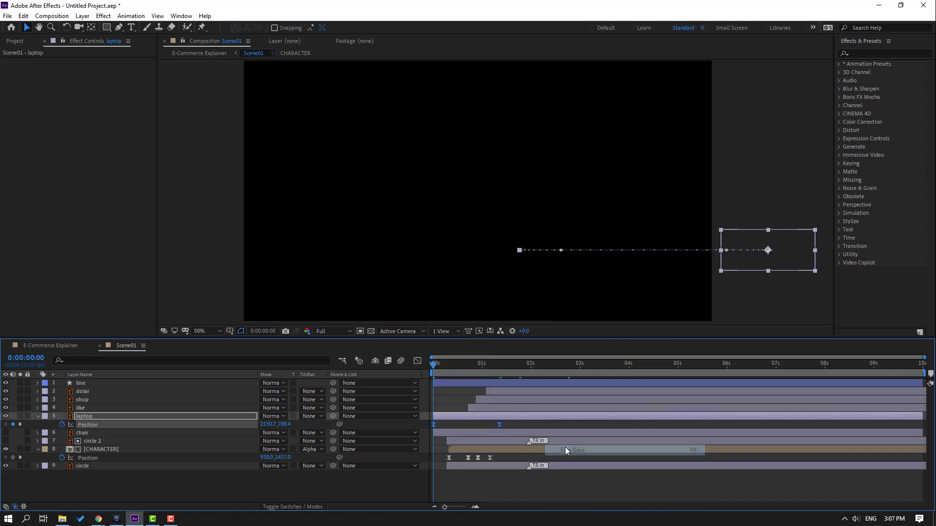
{"action": "left_click", "coordinate": [417, 361]}
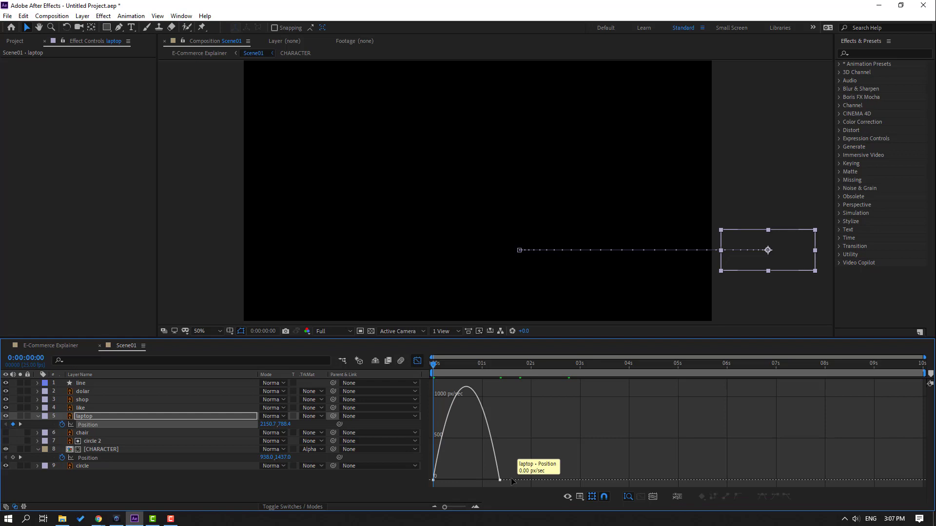
{"action": "left_click", "coordinate": [499, 480]}
{"action": "left_click_drag", "start_coordinate": [490, 480], "coordinate": [466, 480]}
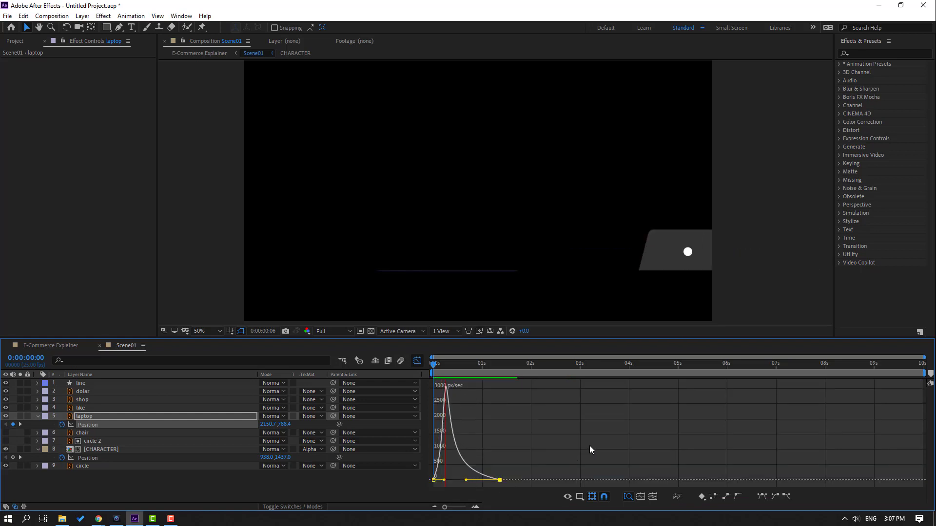
{"action": "key", "text": "space"}
{"action": "left_click", "coordinate": [417, 360]}
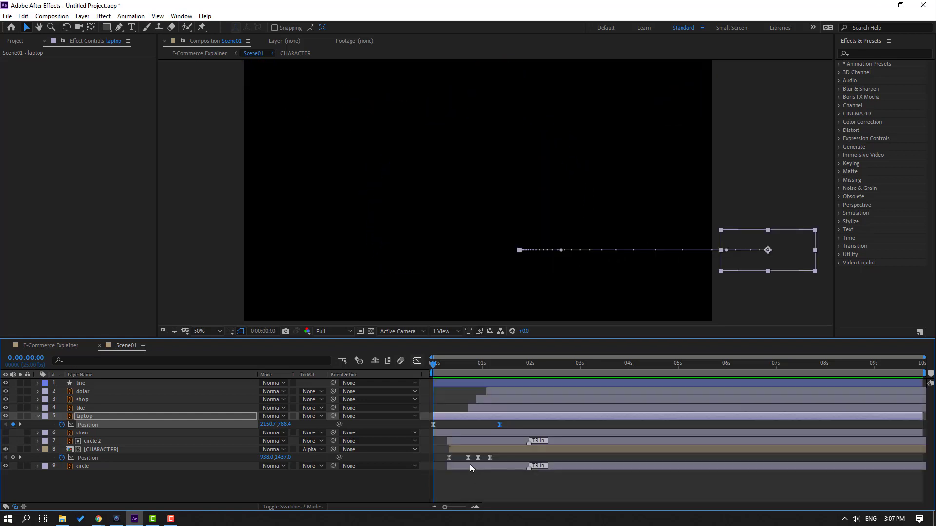
{"action": "left_click_drag", "start_coordinate": [431, 369], "coordinate": [487, 364]}
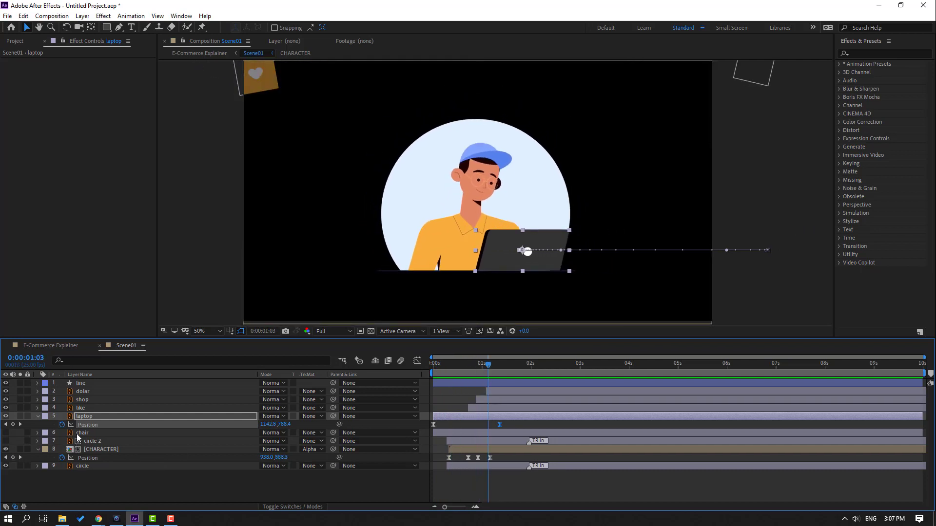
{"action": "left_click", "coordinate": [77, 433]}
- Make the chair visible and move its layer below CHARACTER
{"action": "left_click", "coordinate": [6, 433]}
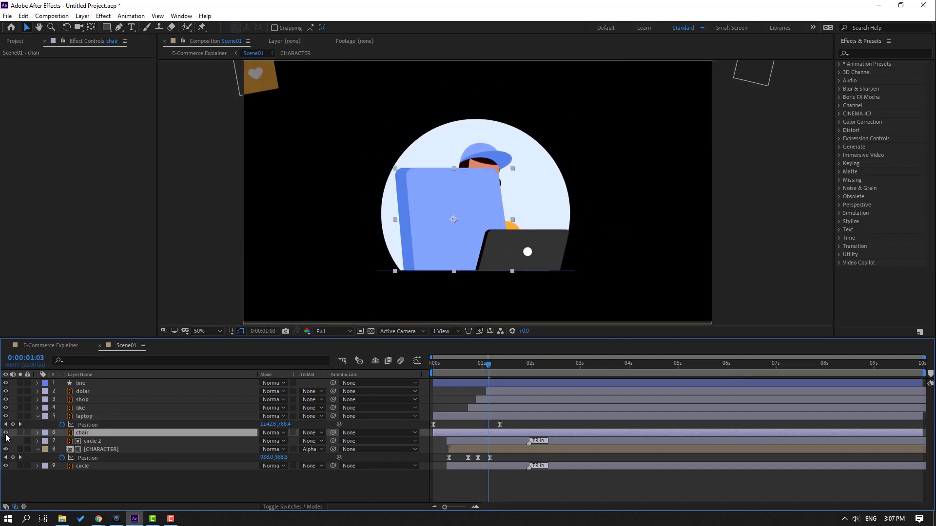
{"action": "left_click_drag", "start_coordinate": [78, 434], "coordinate": [107, 461]}
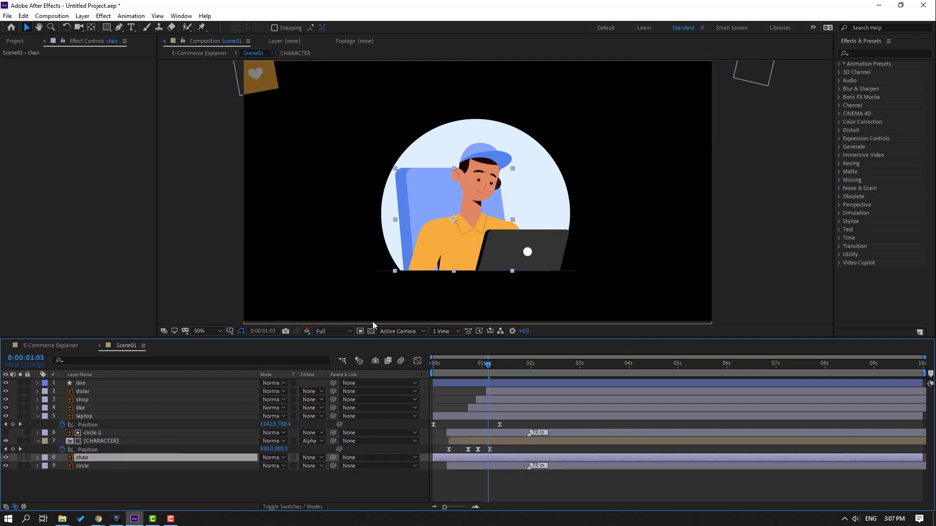
{"action": "mouse_move", "coordinate": [414, 221]}
{"action": "left_mouse_down"}
{"action": "mouse_move", "coordinate": [378, 220]}
{"action": "mouse_move", "coordinate": [399, 220]}
{"action": "left_mouse_up"}
{"action": "key", "text": "ctrl+z"}
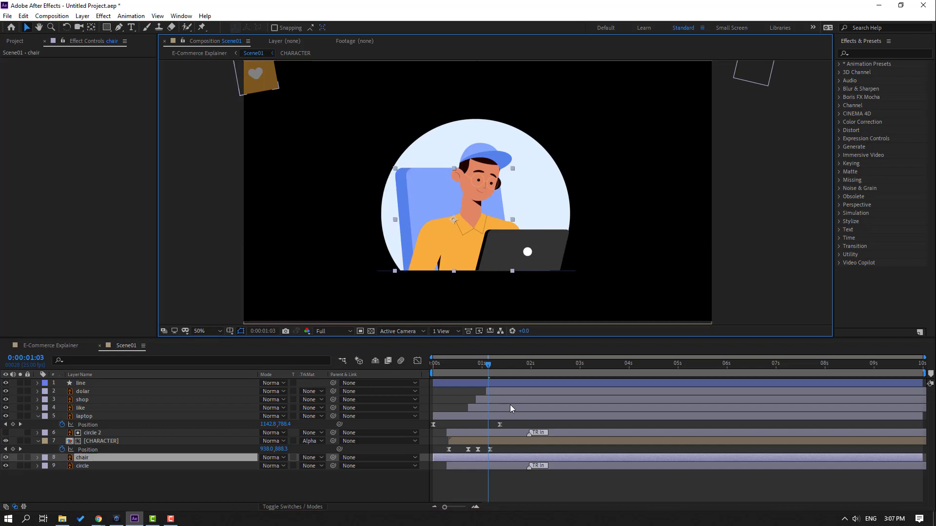
- Keyframe the chair's Position so it starts off-frame left at 0 s
{"action": "key", "text": "p"}
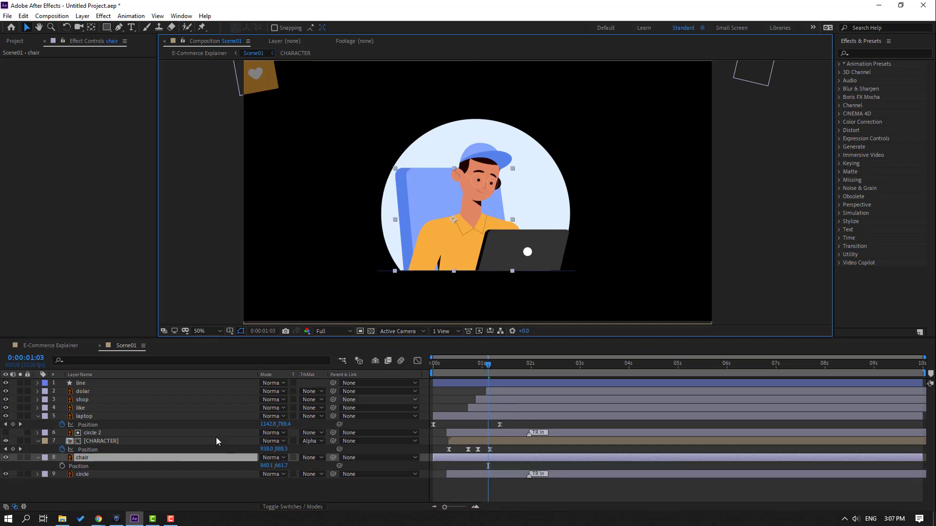
{"action": "left_click", "coordinate": [62, 466]}
{"action": "left_click_drag", "start_coordinate": [480, 366], "coordinate": [433, 369]}
{"action": "left_click_drag", "start_coordinate": [249, 469], "coordinate": [551, 494]}
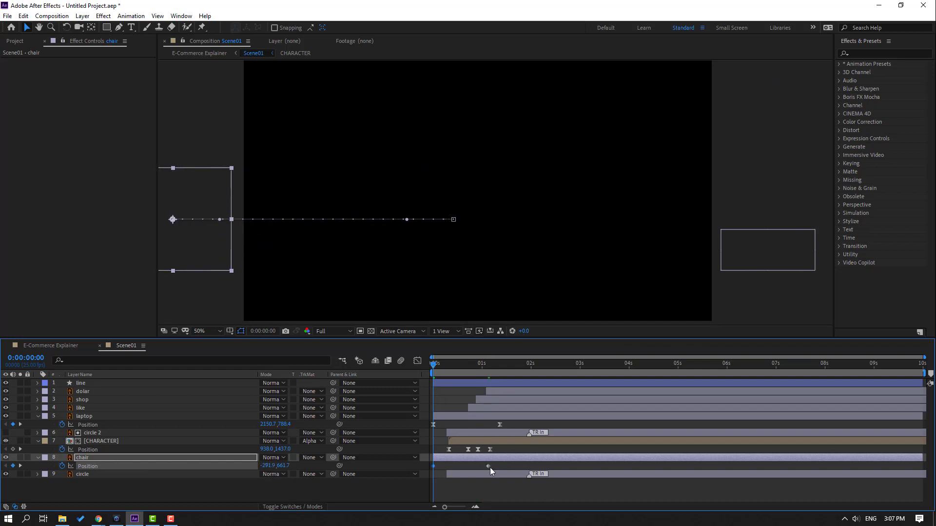
- Ease both chair keyframes, sharpen the speed curve, and end the slide-in slightly later
{"action": "left_click_drag", "start_coordinate": [490, 468], "coordinate": [430, 469]}
{"action": "right_click", "coordinate": [431, 466]}
{"action": "mouse_move", "coordinate": [488, 459]}
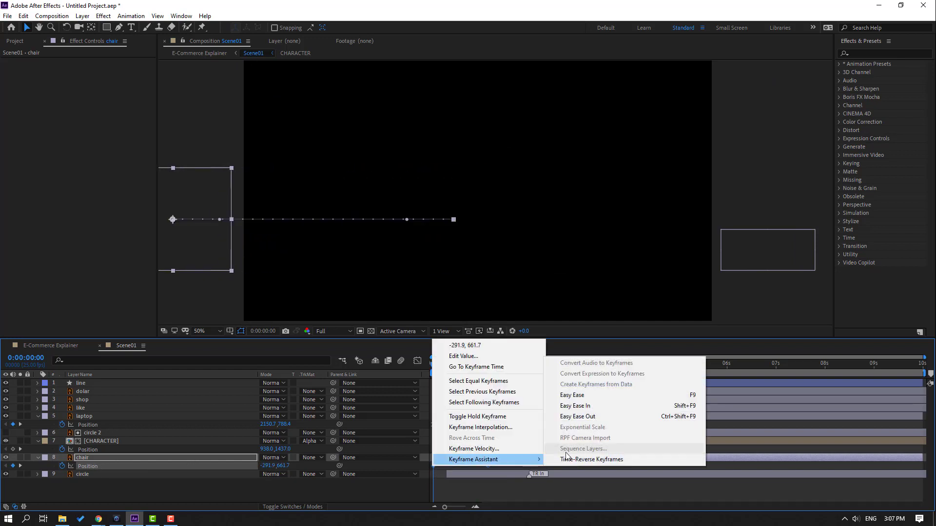
{"action": "left_click", "coordinate": [585, 396]}
{"action": "left_click", "coordinate": [417, 361]}
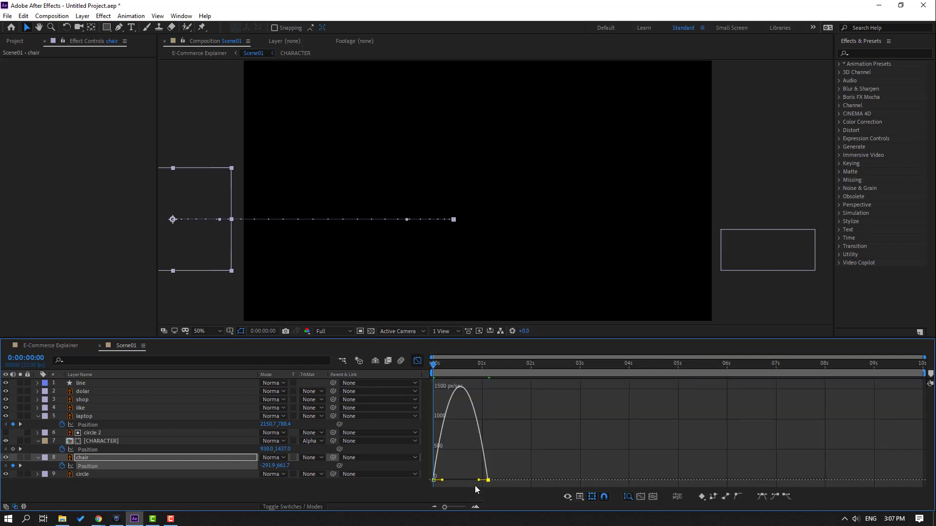
{"action": "left_click_drag", "start_coordinate": [478, 480], "coordinate": [460, 480]}
{"action": "key", "text": "space"}
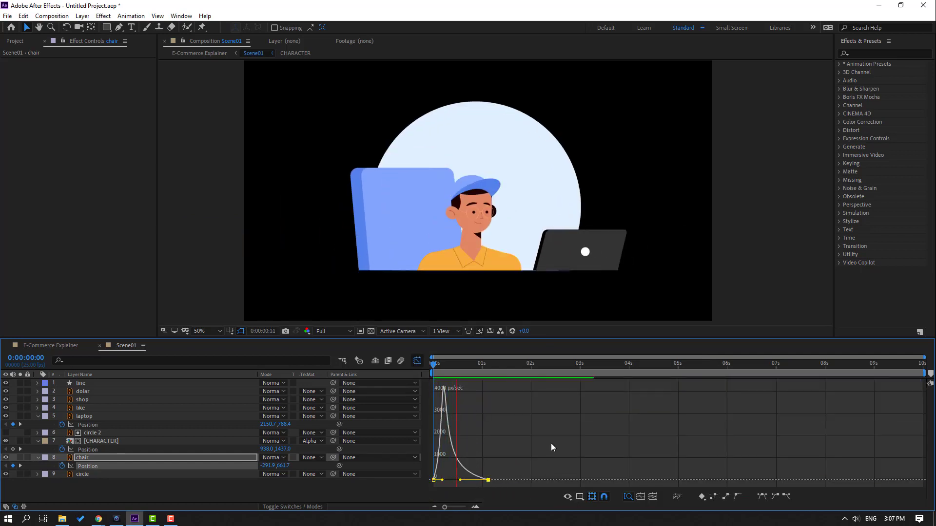
{"action": "key", "text": "shift+F3"}
{"action": "key", "text": "space"}
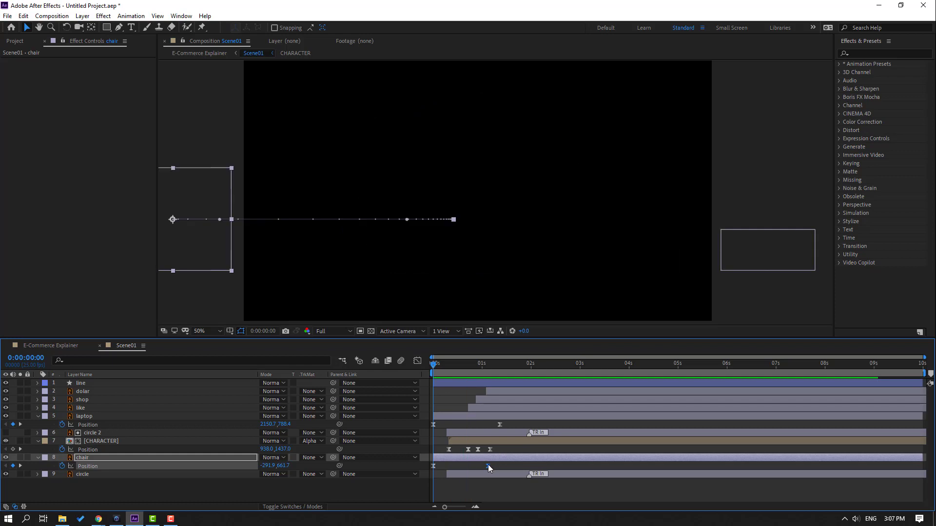
{"action": "left_click_drag", "start_coordinate": [486, 468], "coordinate": [508, 465]}
{"action": "key", "text": "space"}
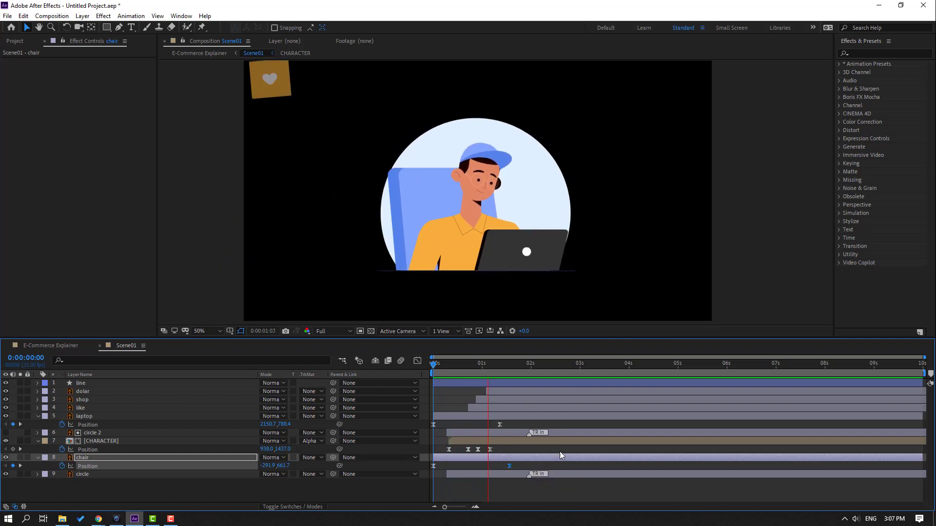